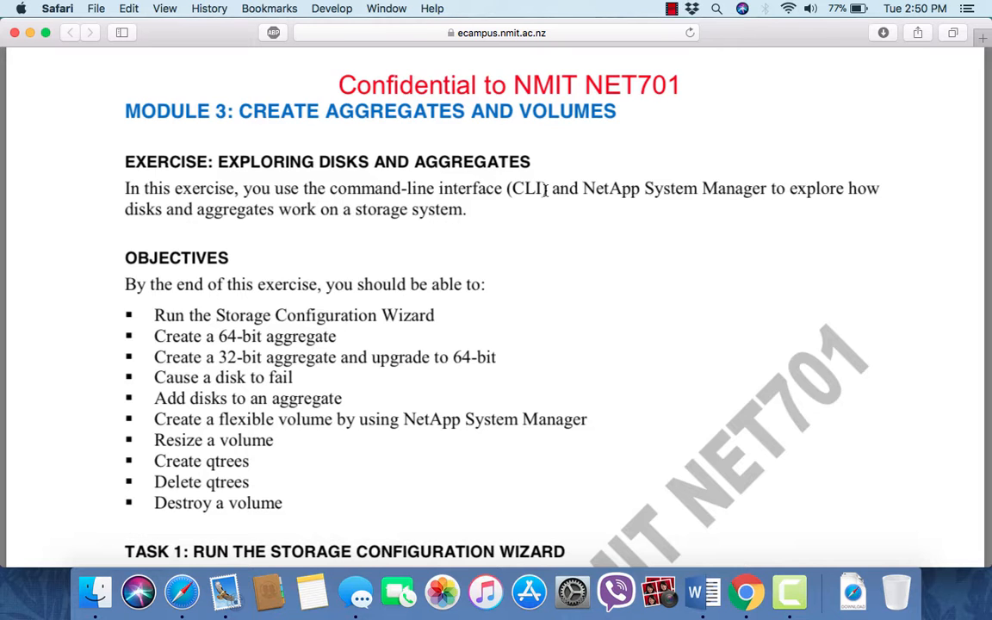
Switch to the client4 console in Chrome, show it full screen, and launch NetApp OnCommand System Manager 3.1.2
{"action": "key", "text": "ctrl+Right"}
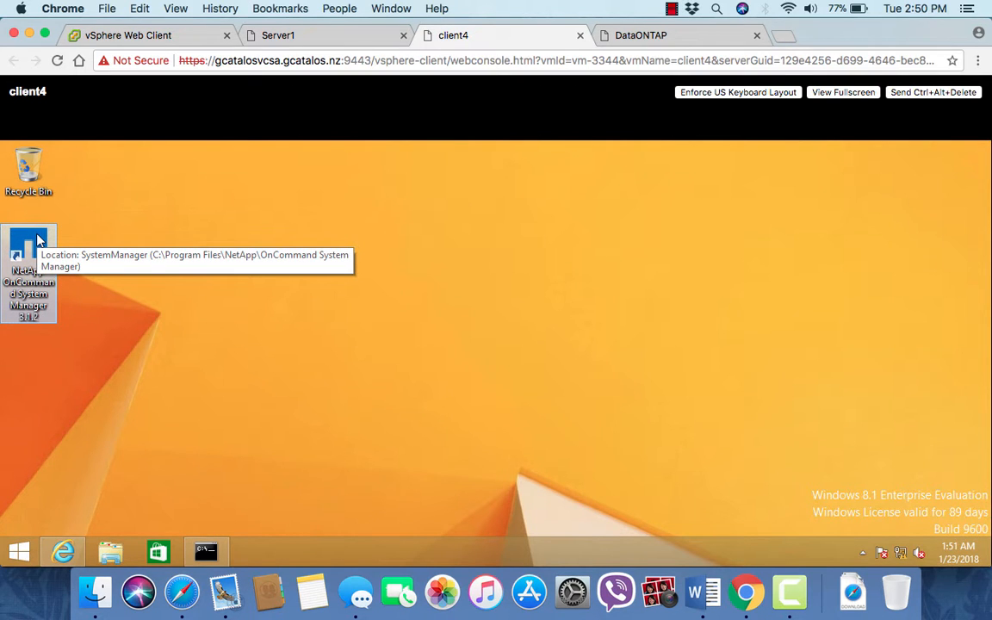
{"action": "left_click", "coordinate": [846, 92]}
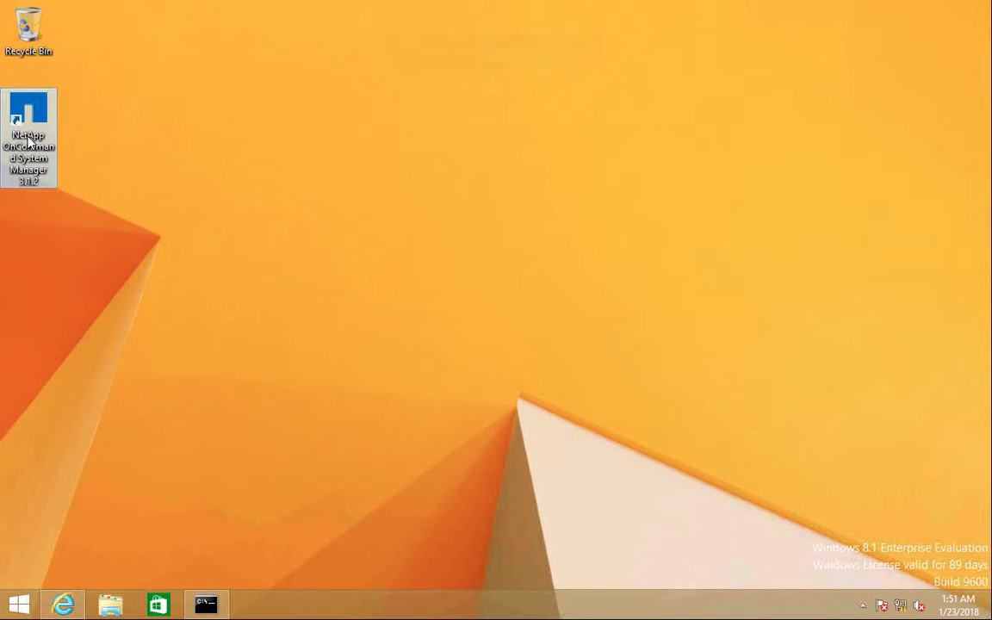
{"action": "double_click", "coordinate": [48, 145]}
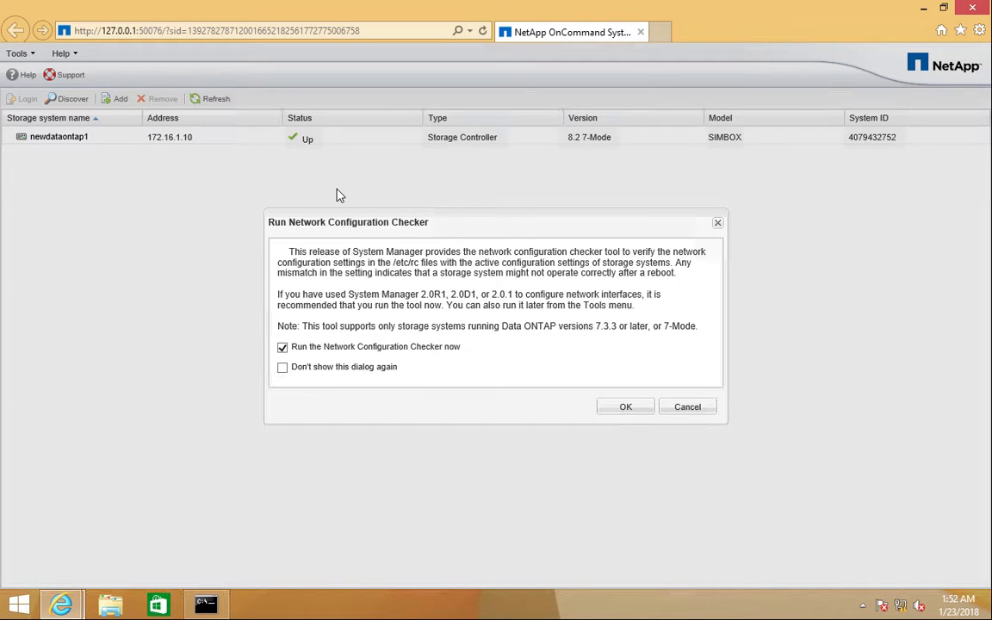
Skip running the Network Configuration Checker and open the storage system newdataontap1 over a non-secure connection
{"action": "left_click", "coordinate": [283, 348]}
{"action": "left_click", "coordinate": [625, 406]}
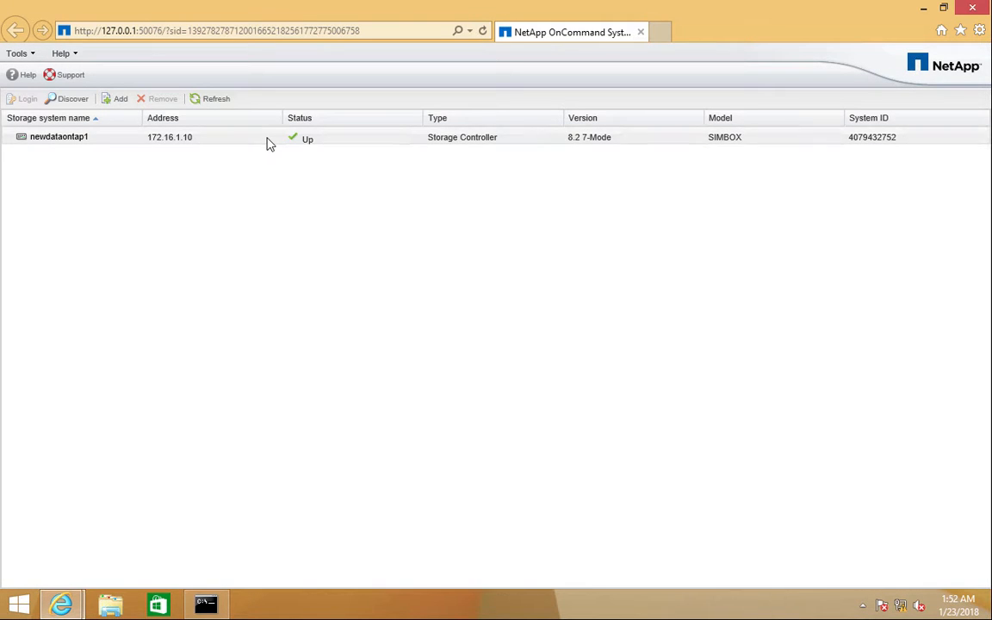
{"action": "double_click", "coordinate": [270, 144]}
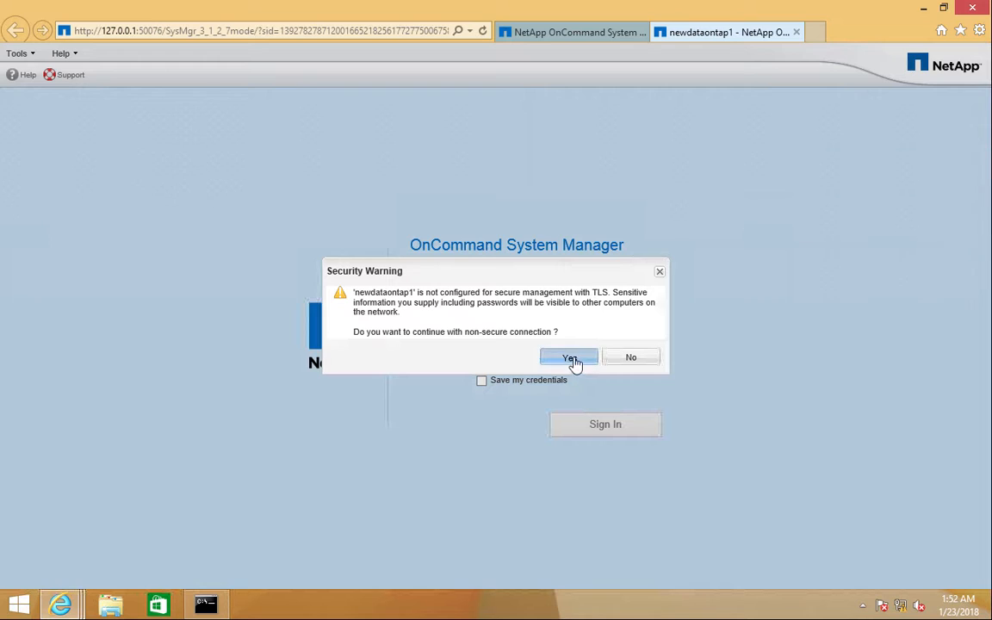
{"action": "left_click", "coordinate": [572, 360]}
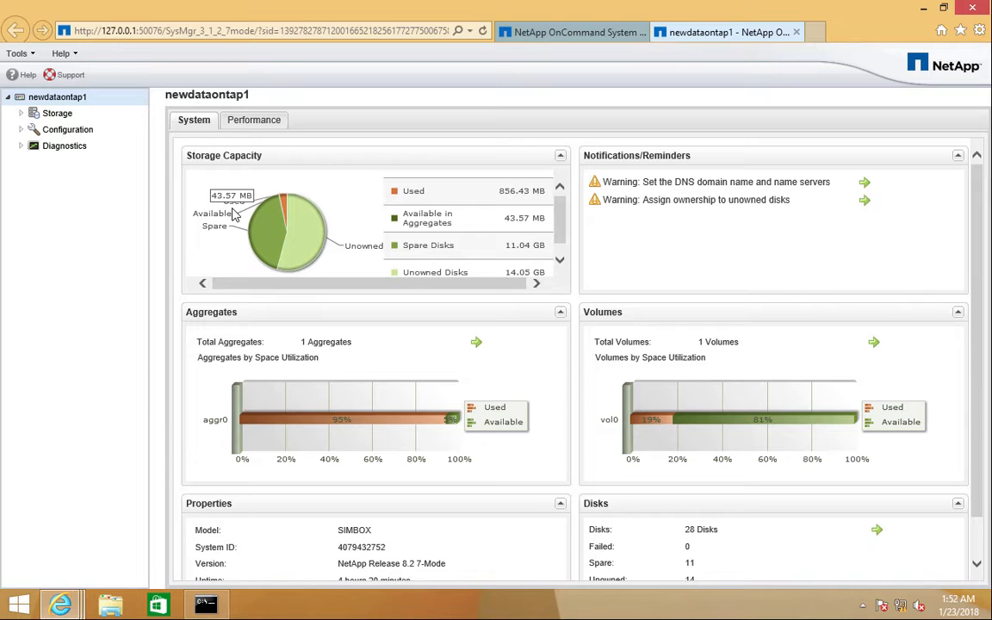
Run the Storage Configuration Wizard for the storage system, choosing to manually create aggregates, and finish it
{"action": "left_click", "coordinate": [57, 115]}
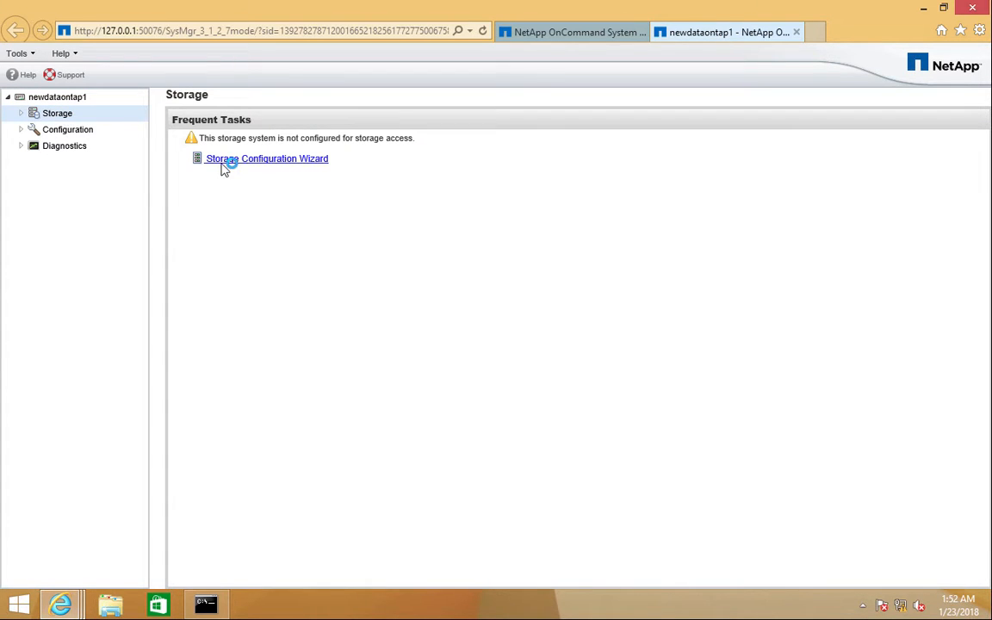
{"action": "left_click", "coordinate": [255, 164]}
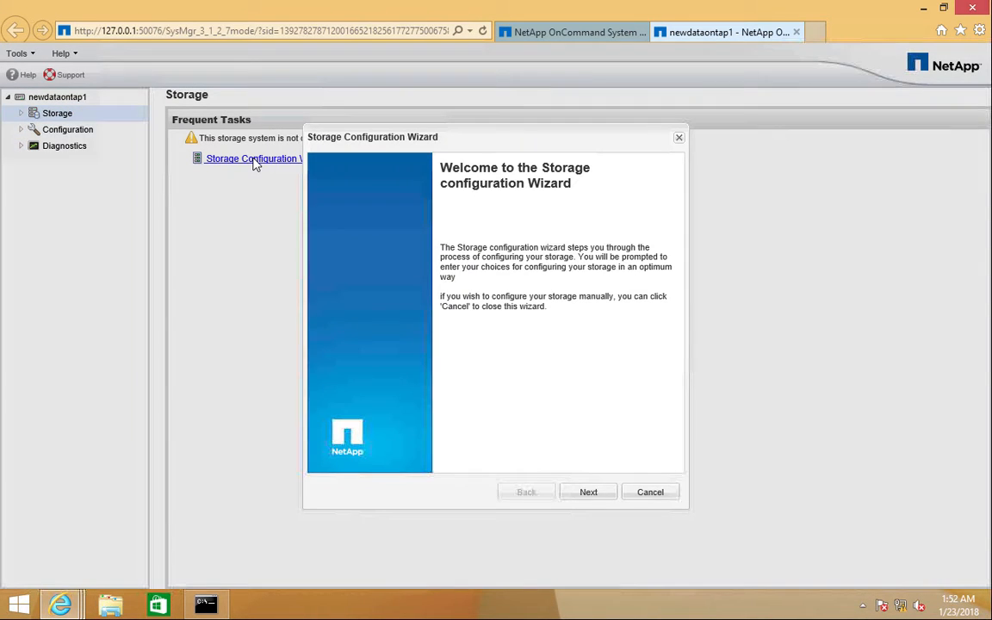
{"action": "left_click", "coordinate": [588, 493]}
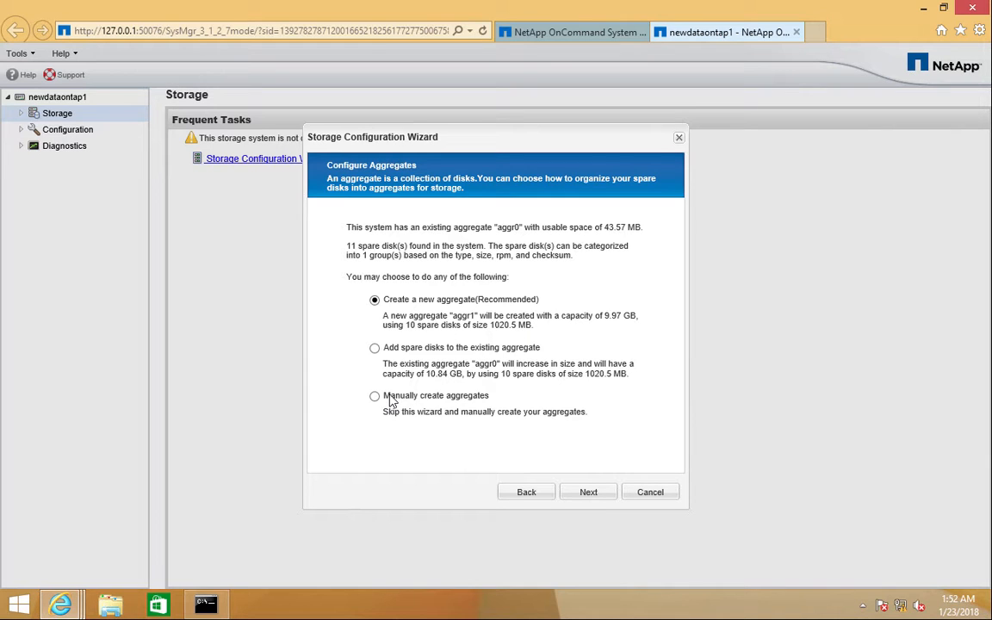
{"action": "left_click", "coordinate": [589, 492]}
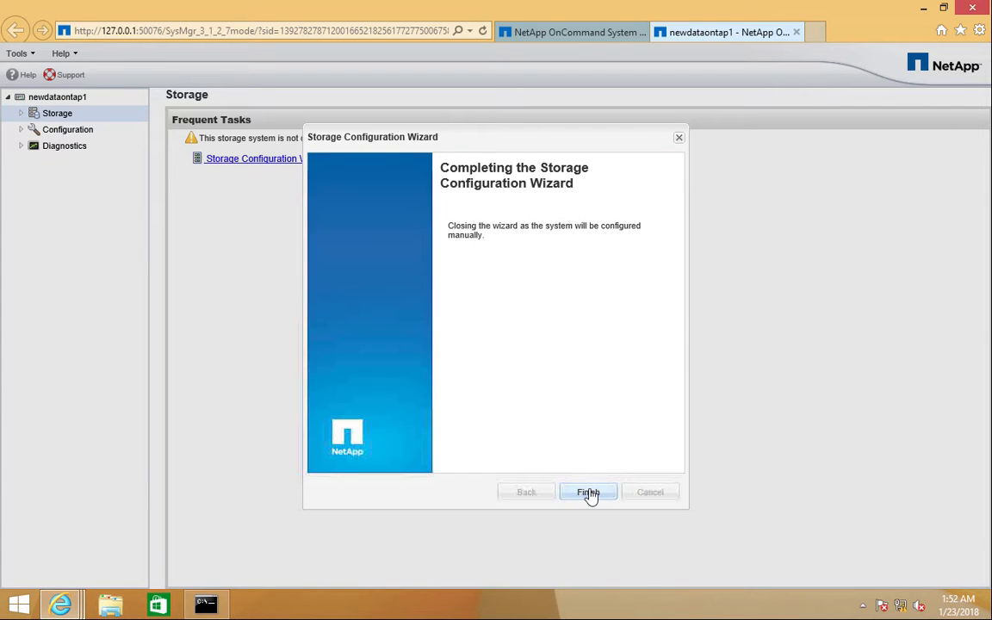
{"action": "left_click", "coordinate": [589, 492]}
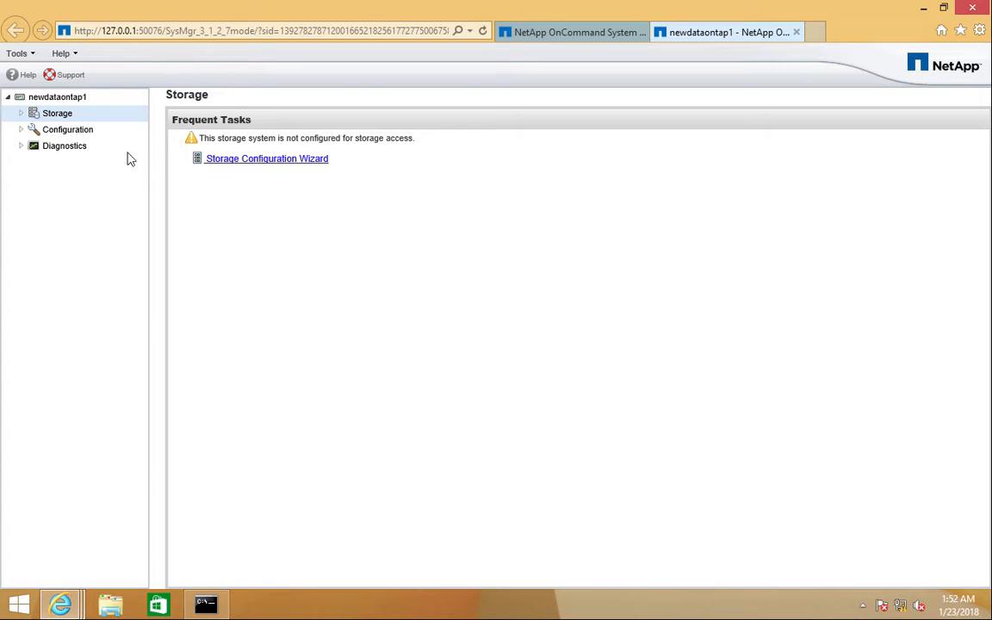
Start creating a new aggregate in the storage system's aggregates, naming it aggr1 and keeping RAID type RAID-DP
{"action": "left_click", "coordinate": [22, 114]}
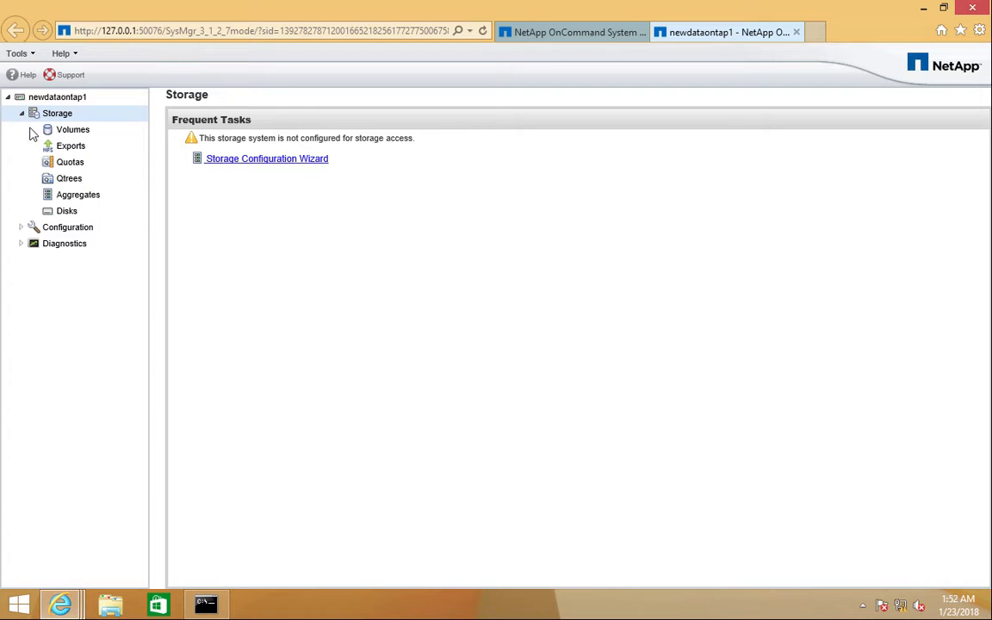
{"action": "left_click", "coordinate": [82, 197]}
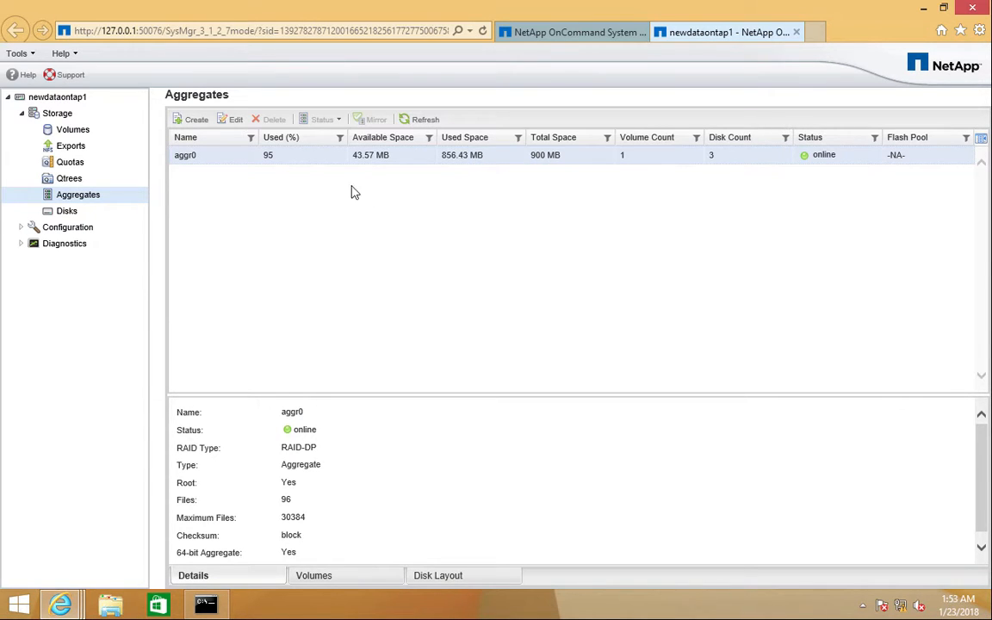
{"action": "left_click", "coordinate": [197, 123]}
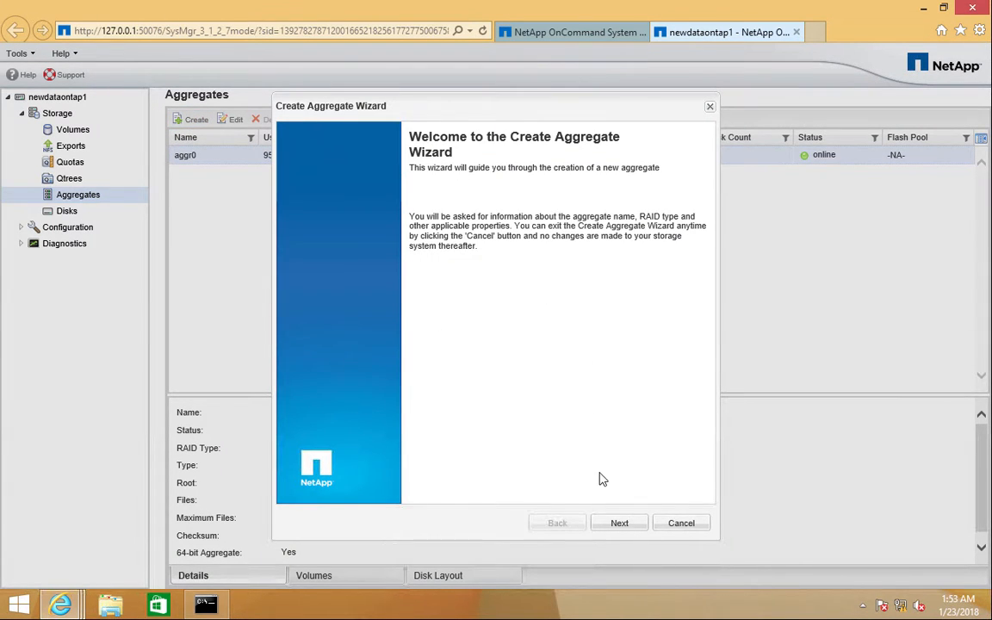
{"action": "left_click", "coordinate": [619, 525]}
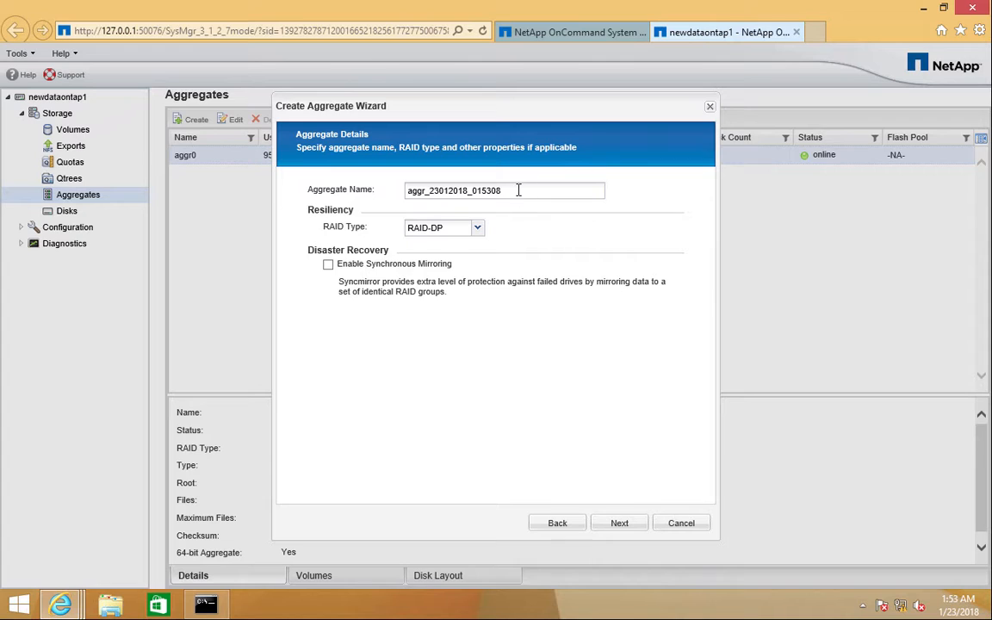
{"action": "left_click_drag", "start_coordinate": [518, 190], "coordinate": [422, 195]}
{"action": "key", "text": "Right"}
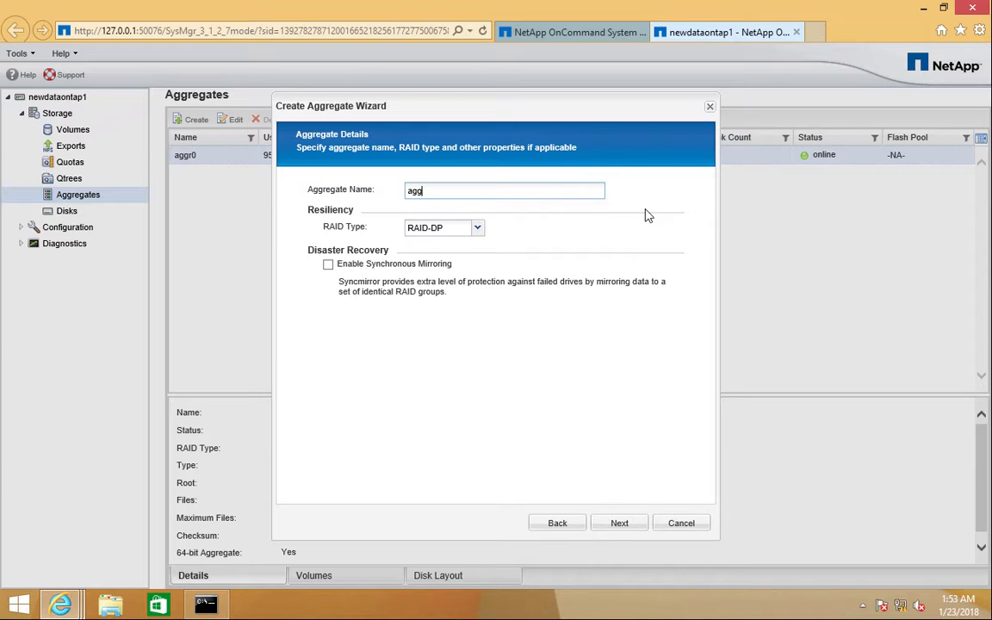
{"action": "type", "text": "1"}
{"action": "left_click", "coordinate": [618, 525]}
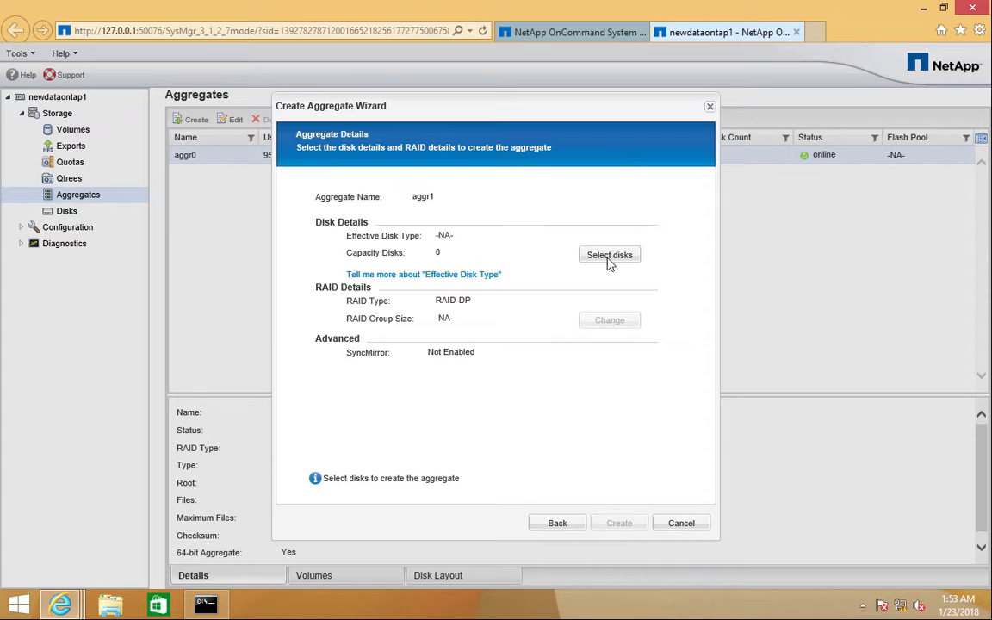
Select the FCAL (1020.5 MB) disk group for aggr1 and set the number of capacity disks to 5
{"action": "left_click", "coordinate": [615, 257]}
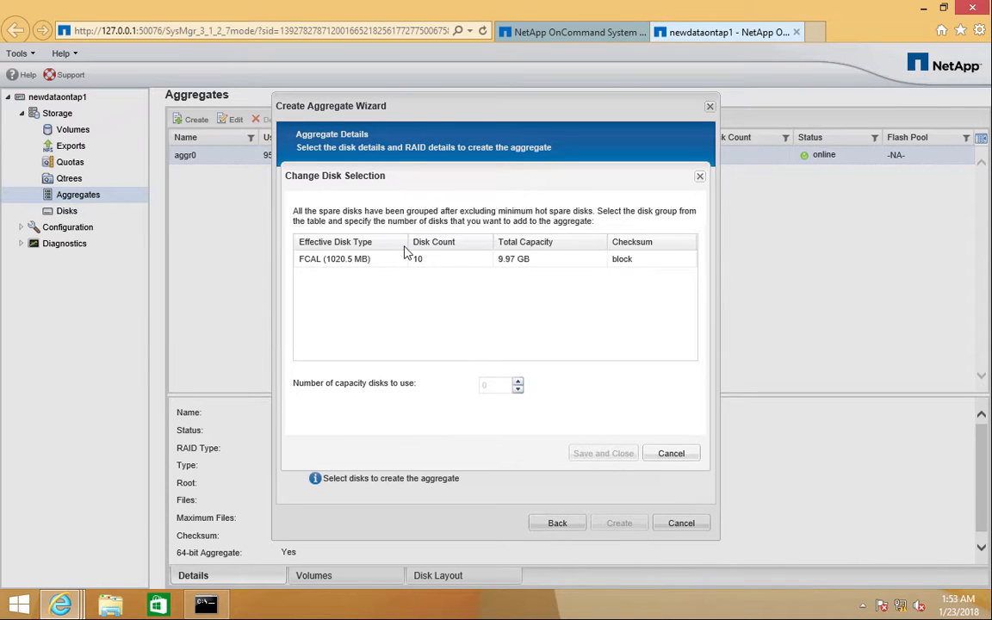
{"action": "left_click", "coordinate": [365, 268]}
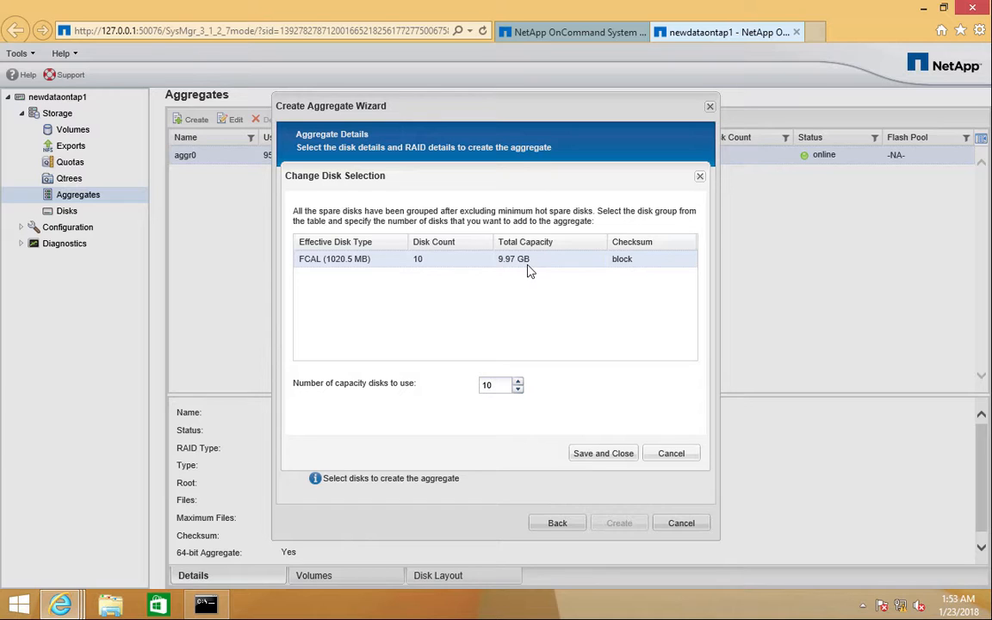
{"action": "left_click", "coordinate": [518, 391]}
{"action": "left_click", "coordinate": [614, 462]}
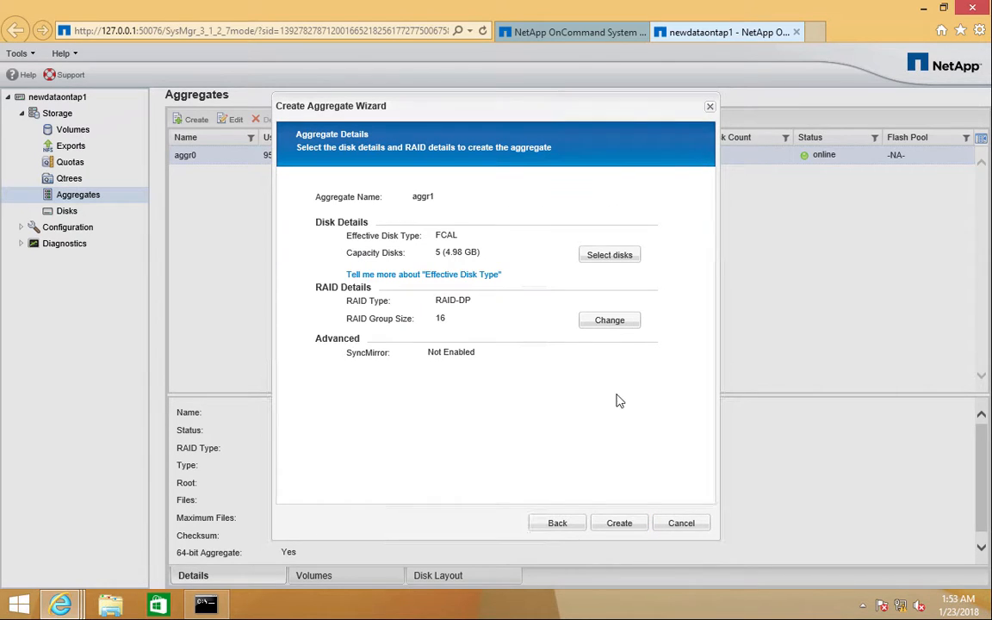
Create aggr1 with RAID-DP and a RAID group size of 16, and refresh the aggregates list
{"action": "left_click", "coordinate": [629, 334]}
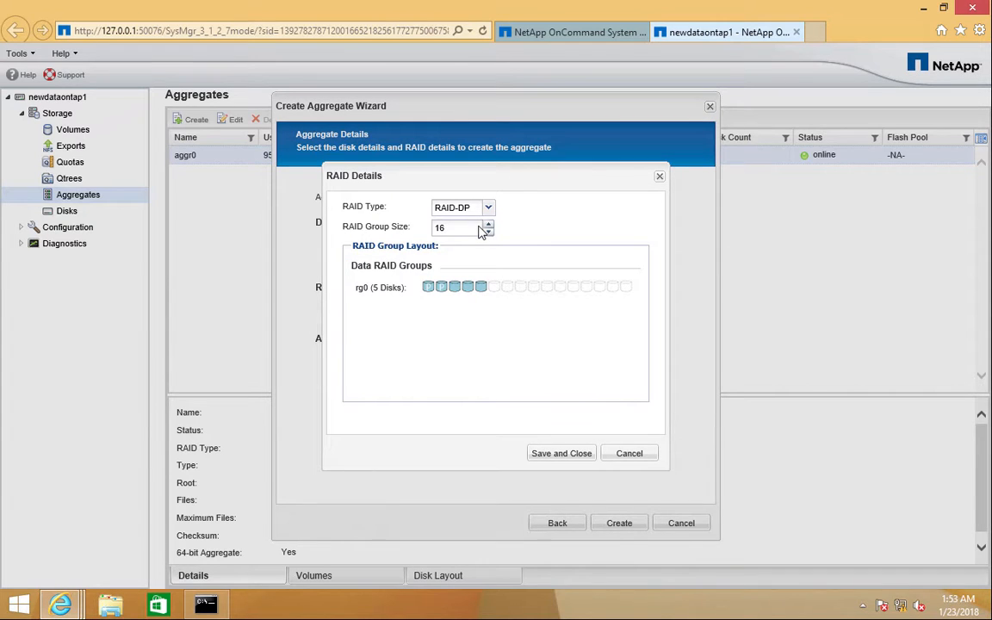
{"action": "left_click", "coordinate": [584, 459]}
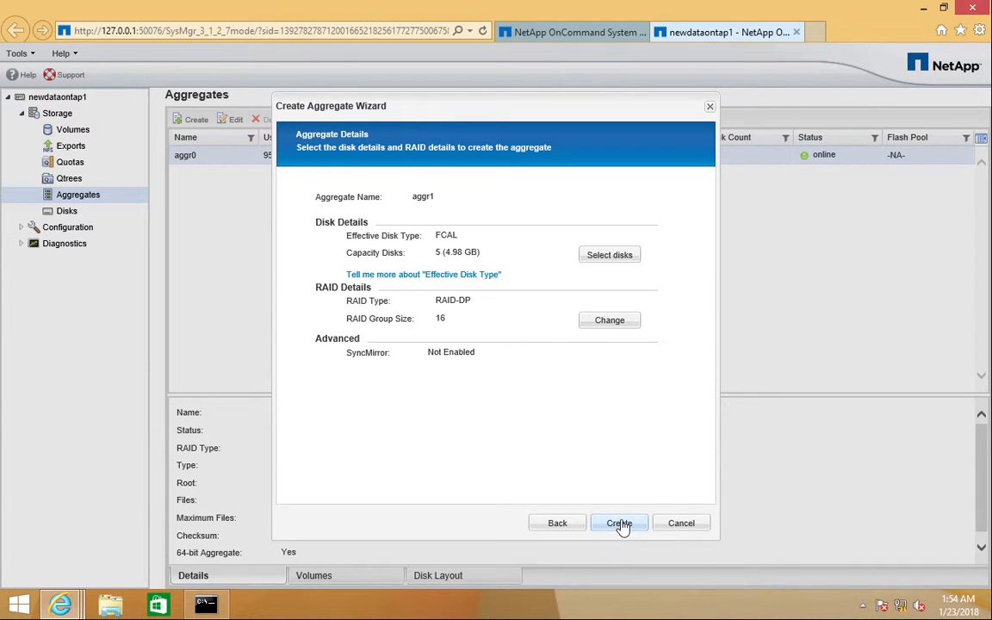
{"action": "left_click", "coordinate": [626, 529]}
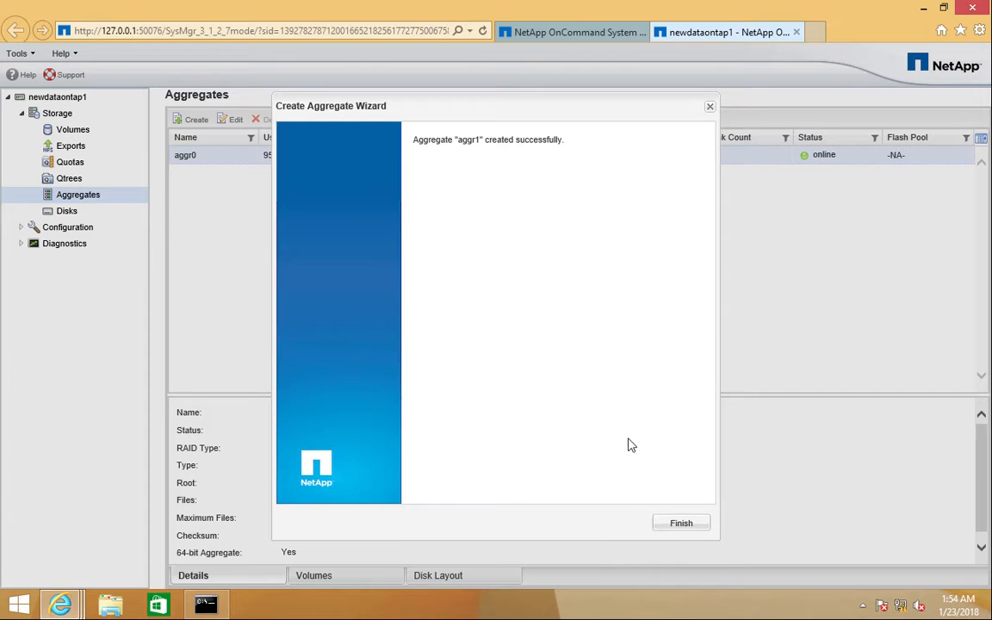
{"action": "left_click", "coordinate": [683, 524]}
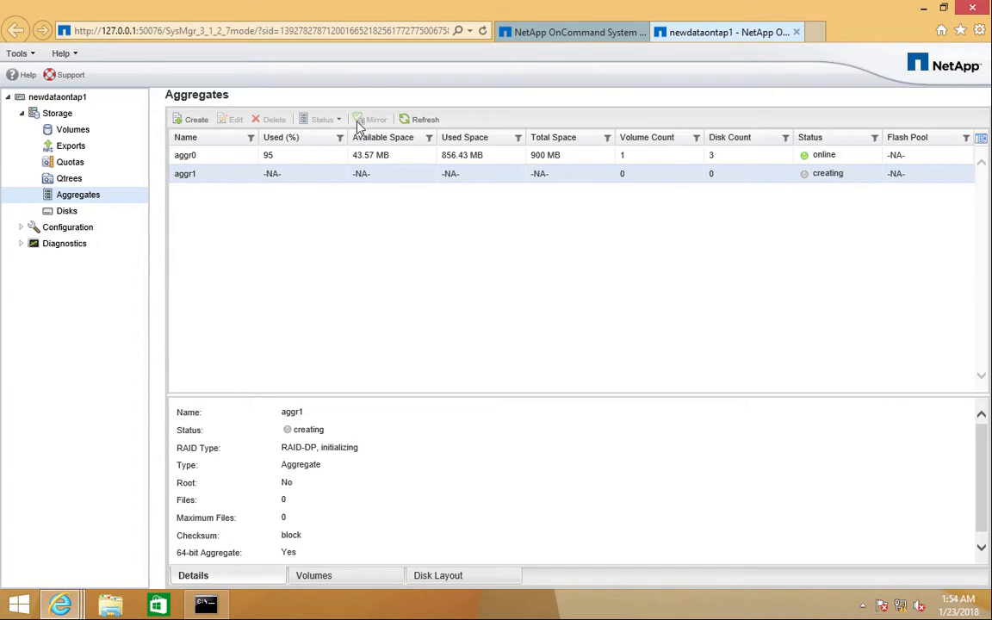
{"action": "left_click", "coordinate": [413, 120]}
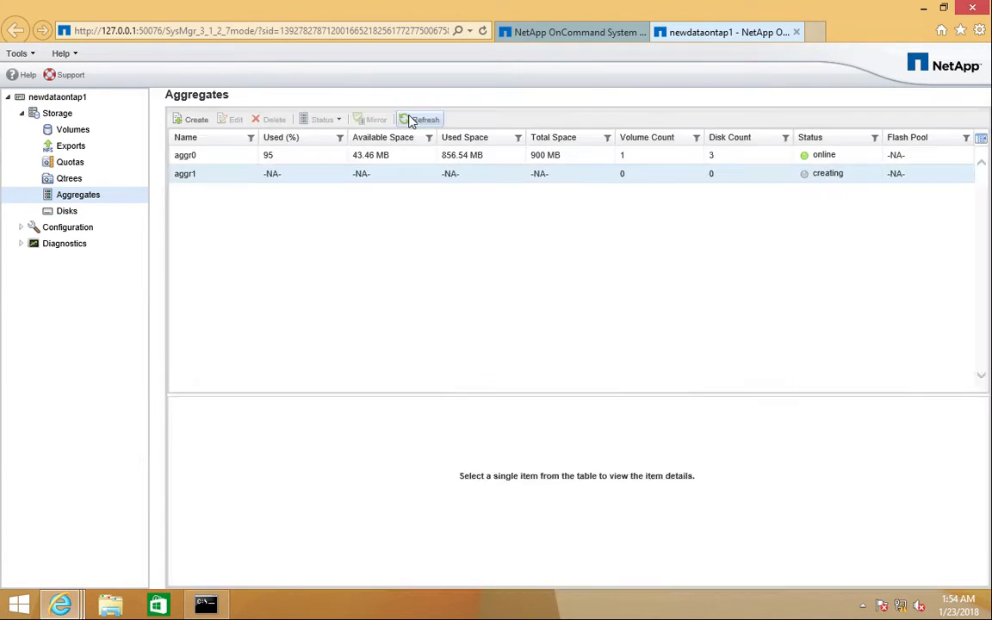
Exit the full-screen view of the client4 console
{"action": "mouse_move", "coordinate": [594, 7]}
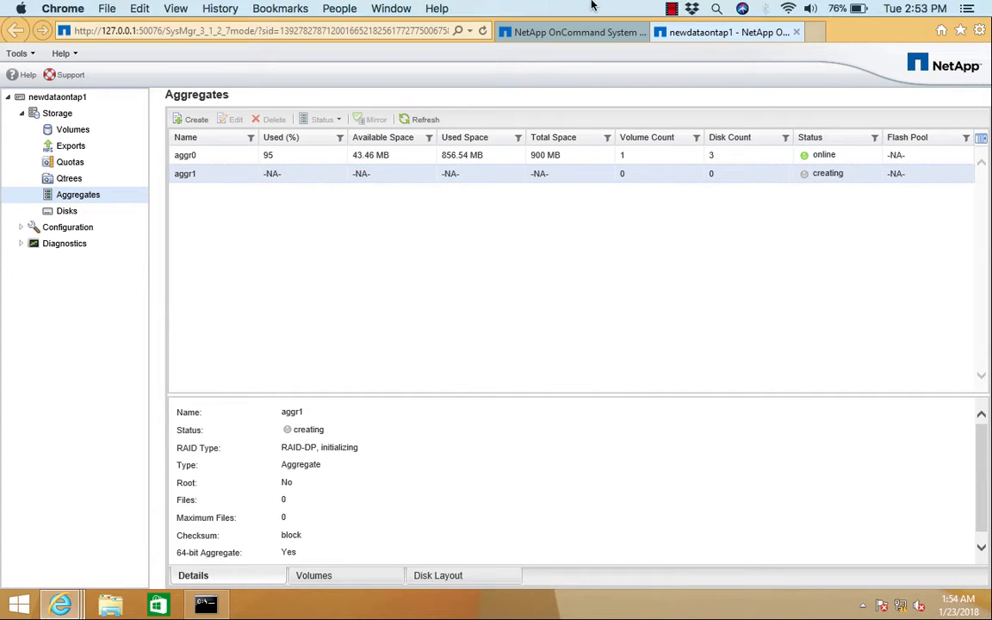
{"action": "left_click", "coordinate": [670, 11]}
{"action": "left_click", "coordinate": [607, 233]}
{"action": "key", "text": "Escape"}
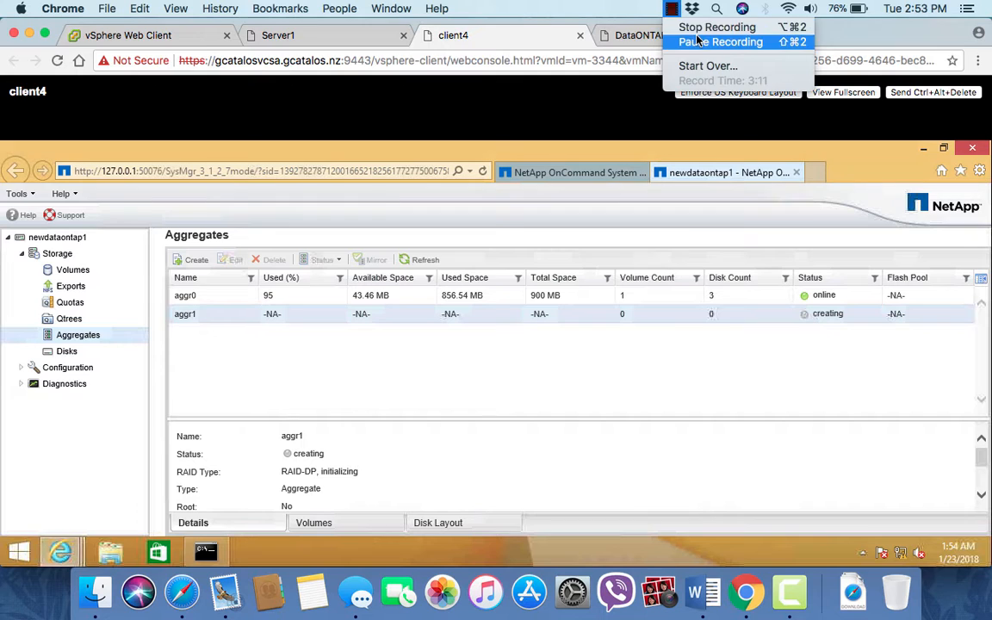
{"action": "left_click", "coordinate": [731, 42]}
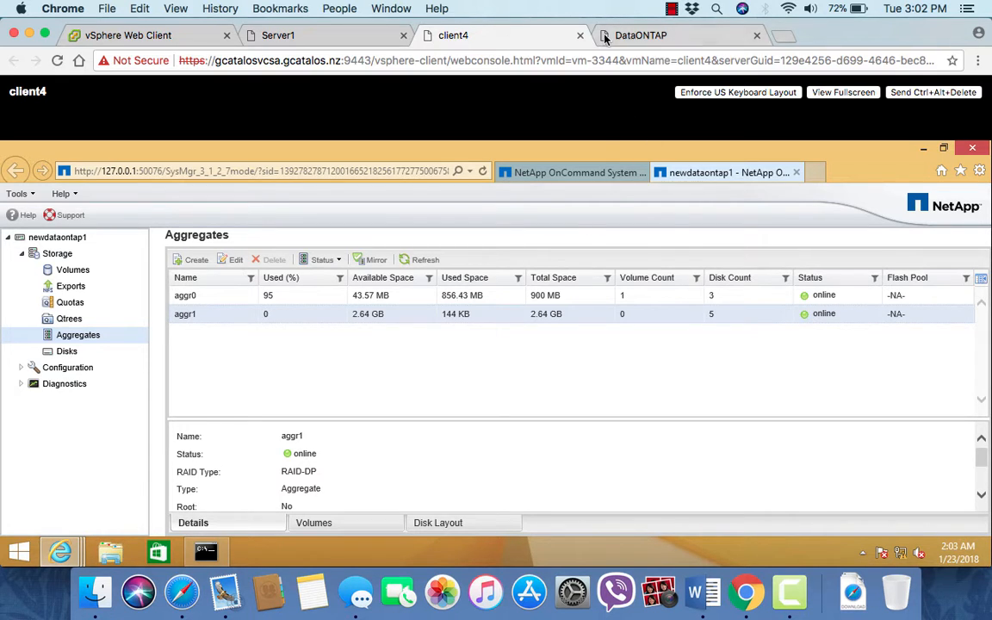
Switch to the DataONTAP console and list the state of all aggregates with the command aggr status
{"action": "left_click", "coordinate": [635, 39]}
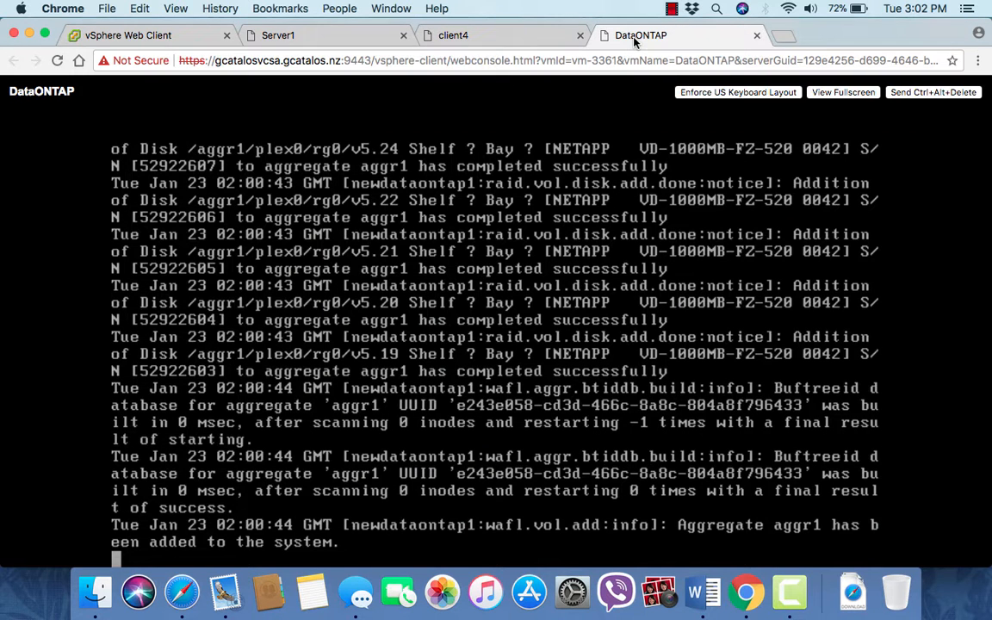
{"action": "key", "text": "Return"}
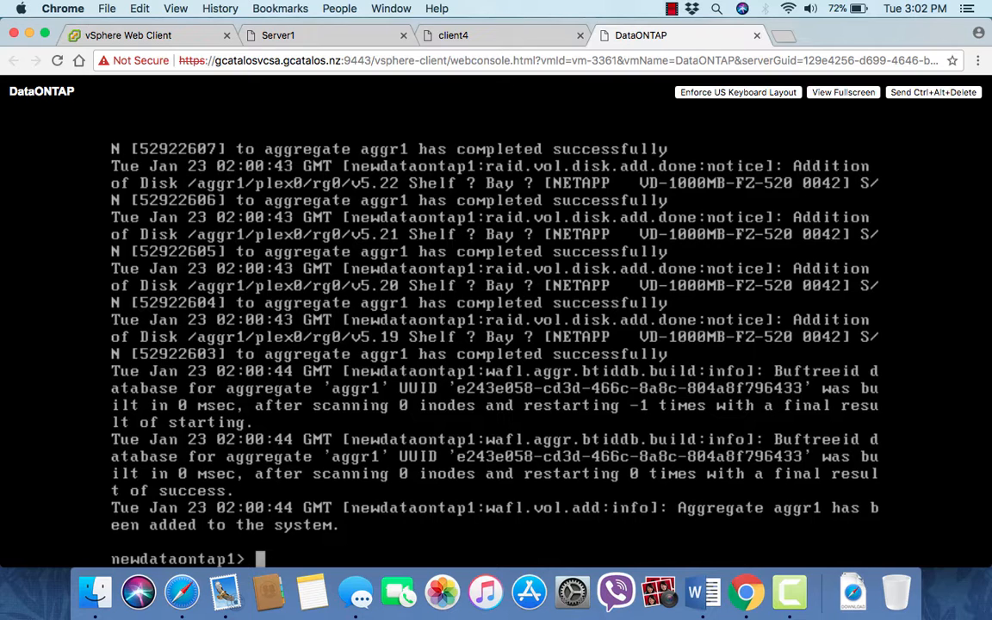
{"action": "type", "text": "aggr s"}
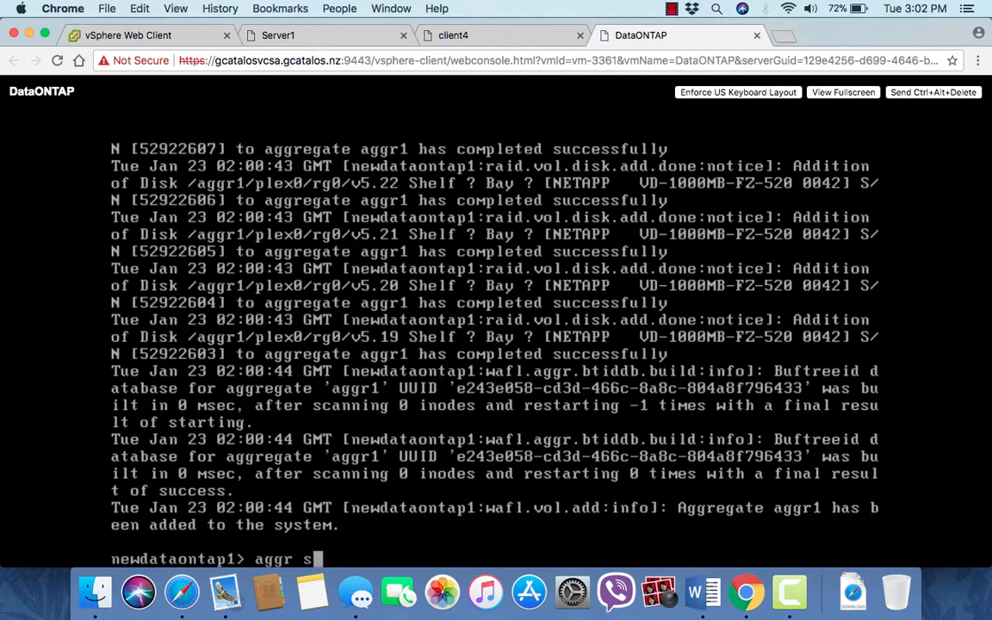
{"action": "type", "text": "tatus"}
{"action": "key", "text": "Return"}
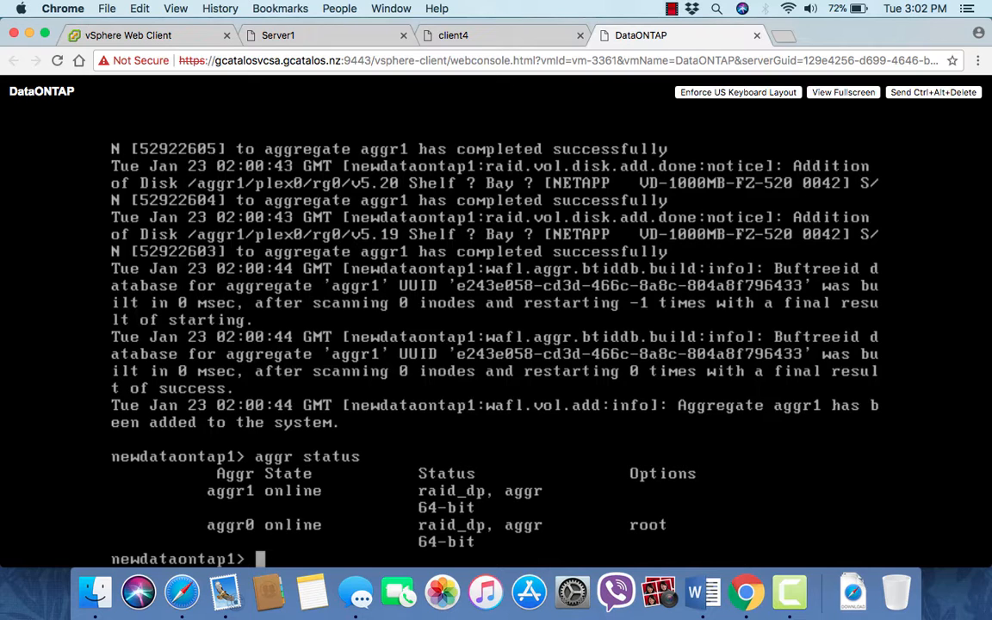
Try to create the 64-bit aggregate aggr2 with 4 disks using the command aggr create aggr2 -B 64 4
{"action": "type", "text": "aggr cr"}
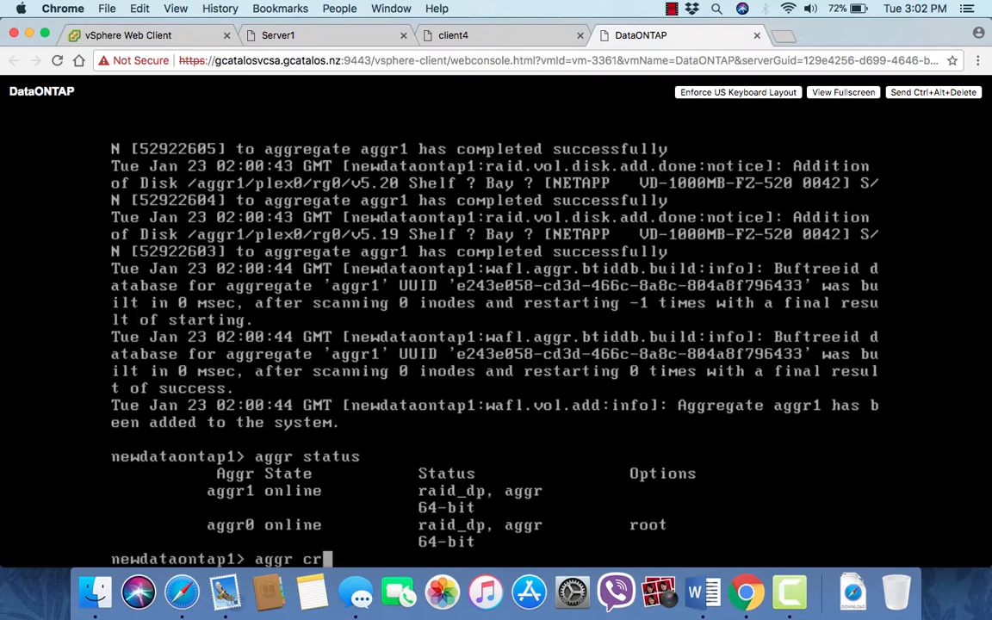
{"action": "type", "text": "eate aggr"}
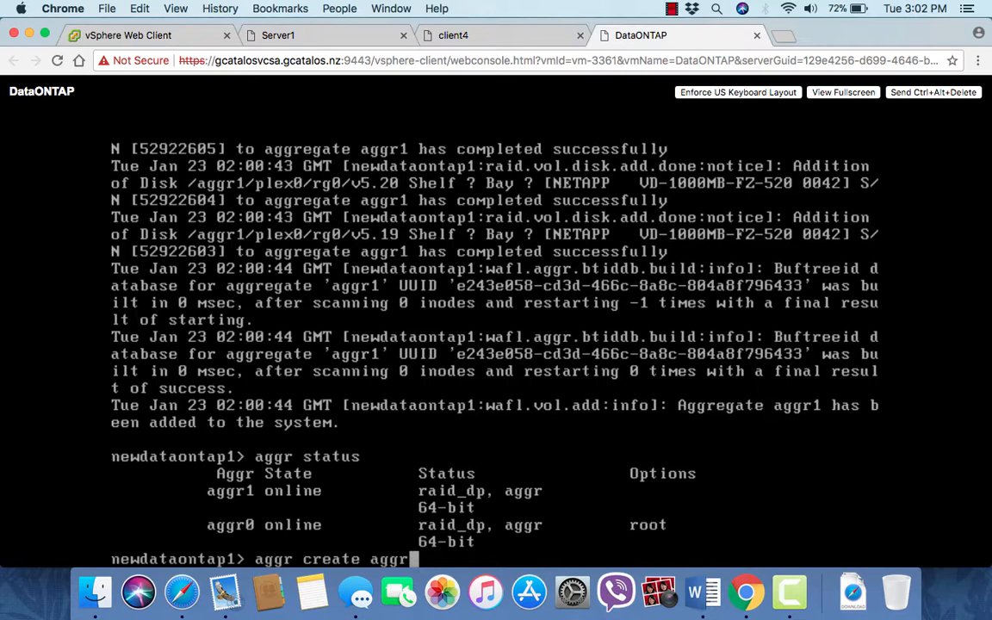
{"action": "type", "text": "2 -B 64"}
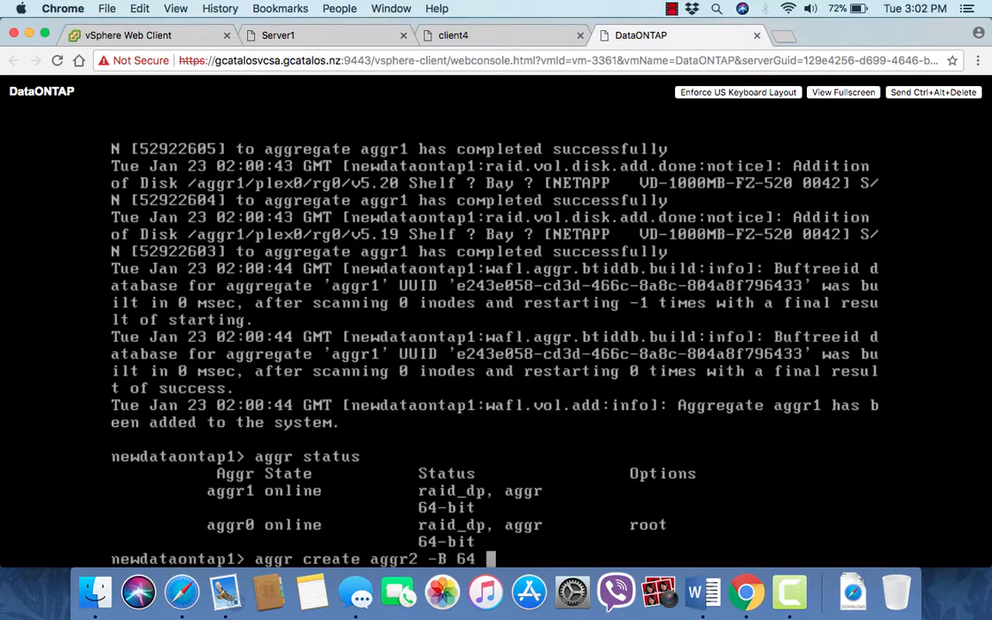
{"action": "type", "text": " 4"}
{"action": "key", "text": "Return"}
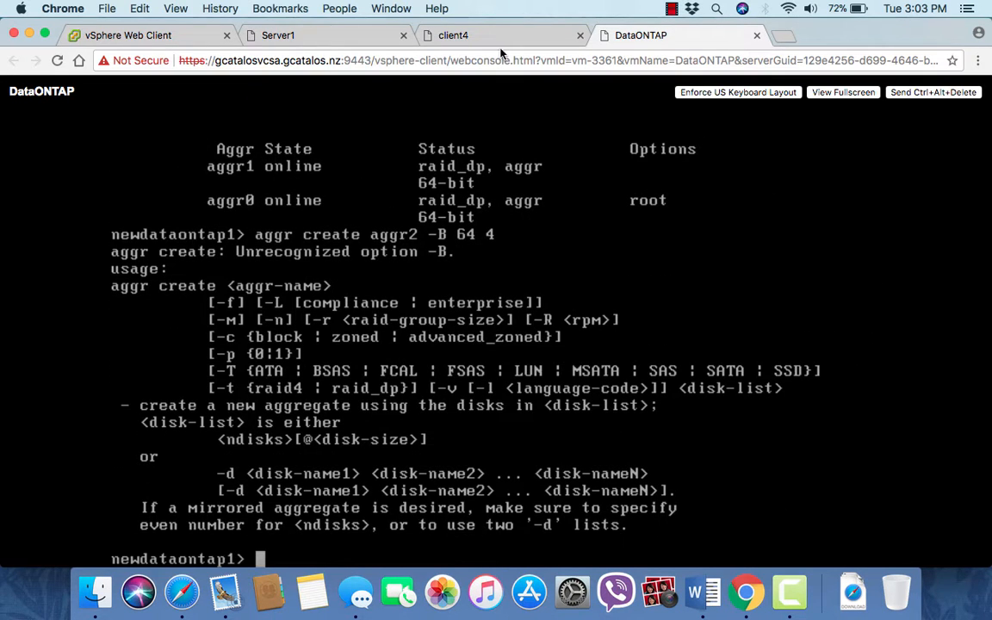
{"action": "left_click", "coordinate": [672, 9]}
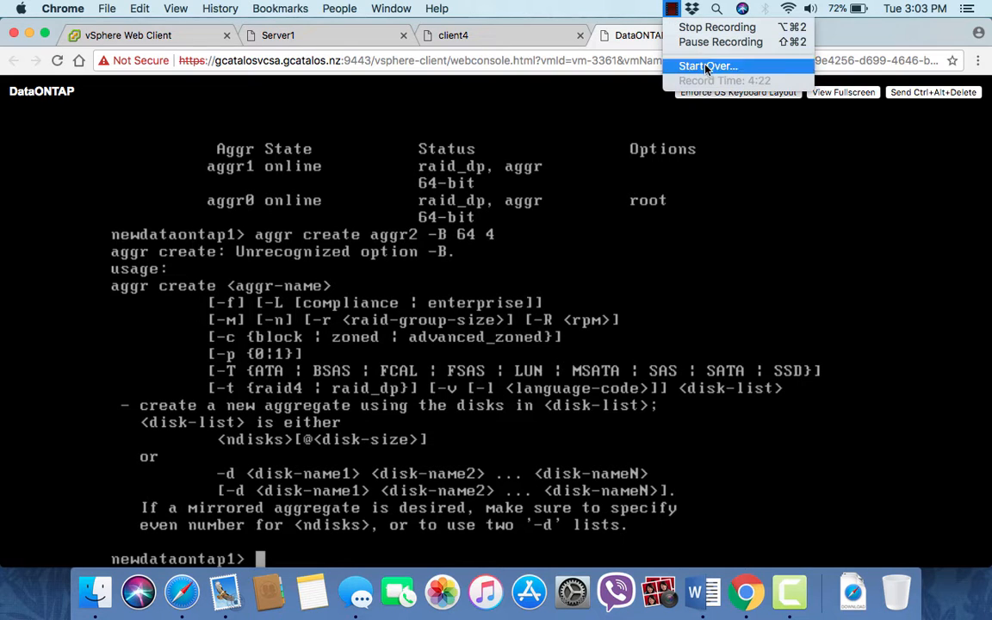
{"action": "left_click", "coordinate": [718, 41]}
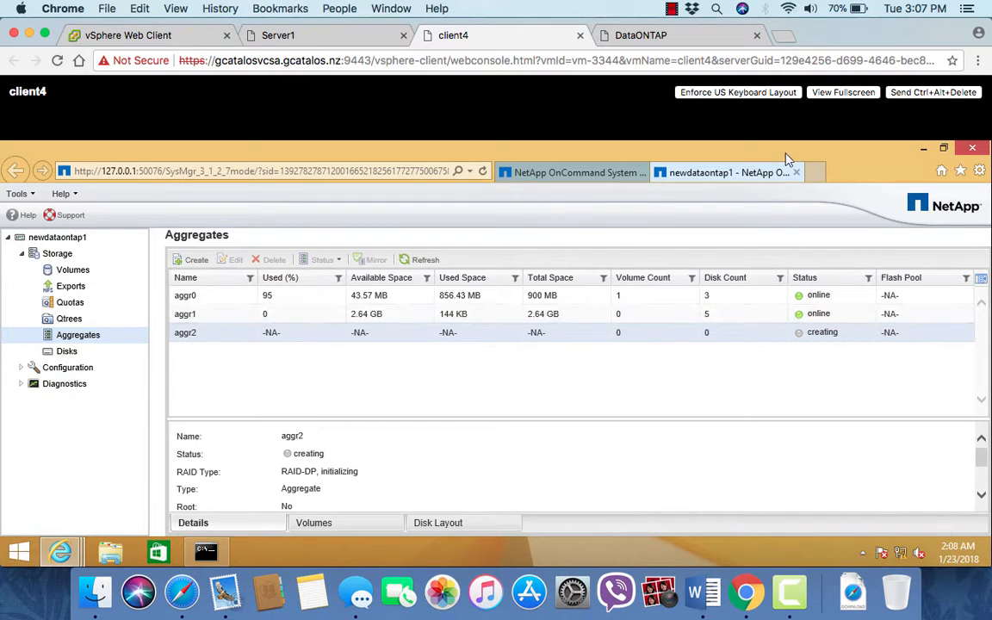
{"action": "left_click", "coordinate": [673, 9]}
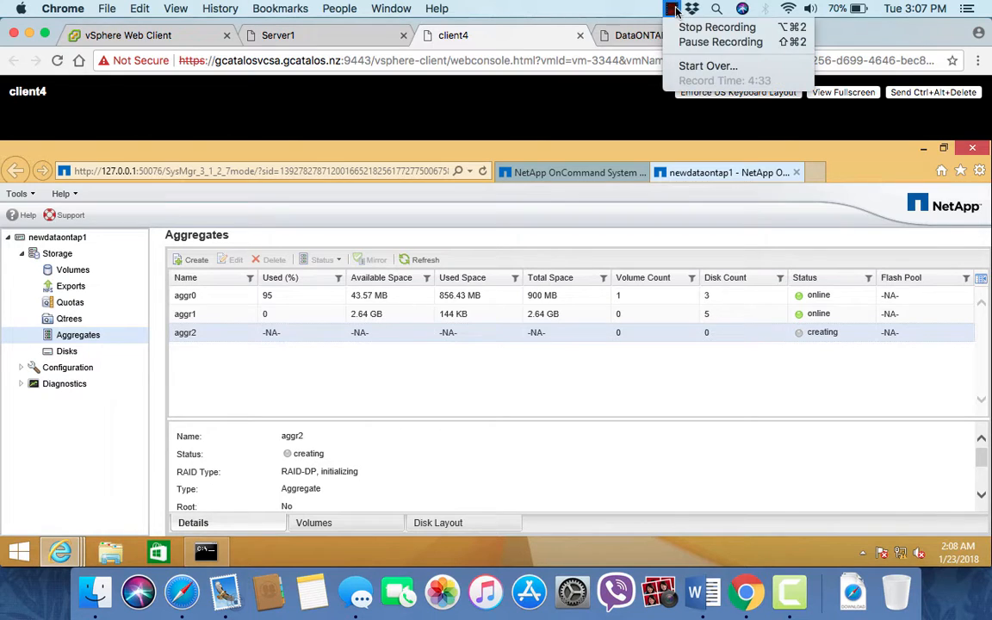
{"action": "left_click", "coordinate": [721, 41]}
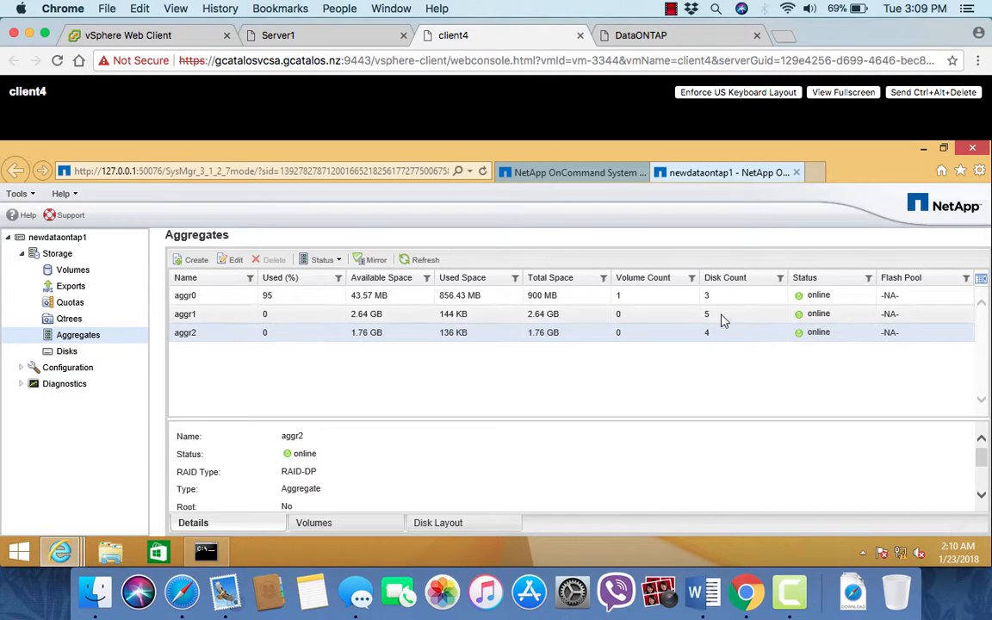
Open the disks list of newdataontap1 and examine each disk's state and aggregate assignment through to the last disk
{"action": "left_click", "coordinate": [66, 353]}
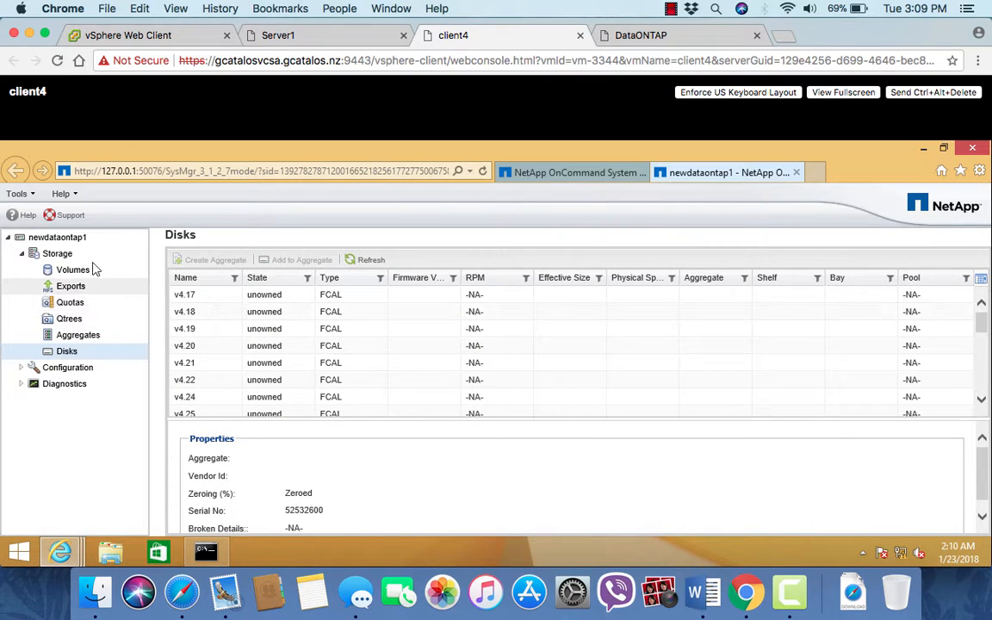
{"action": "left_click", "coordinate": [672, 8]}
{"action": "left_click", "coordinate": [728, 40]}
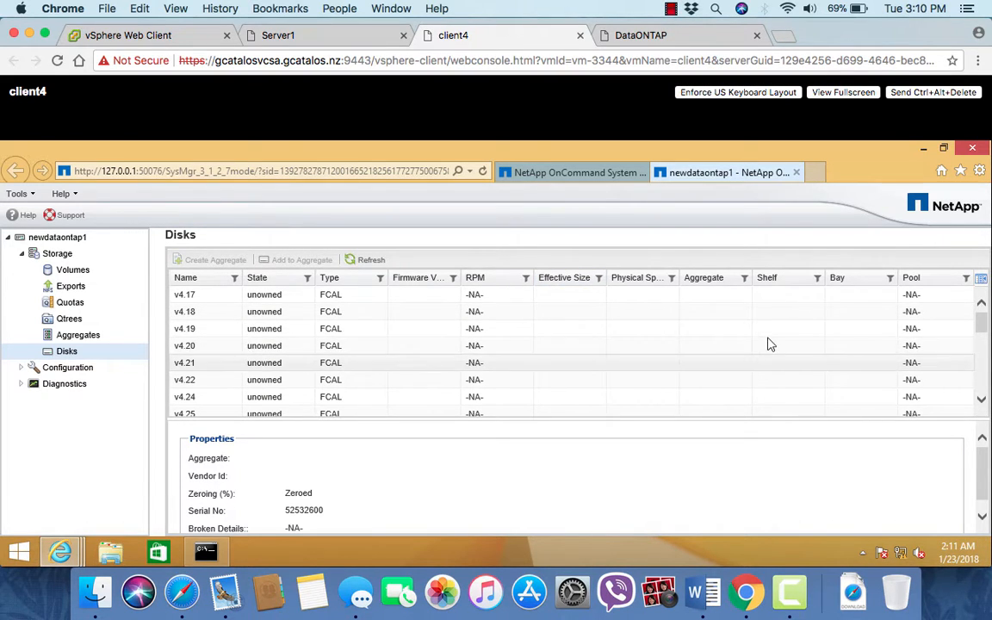
{"action": "left_click", "coordinate": [983, 397]}
{"action": "left_click", "coordinate": [983, 398]}
{"action": "left_click", "coordinate": [983, 398]}
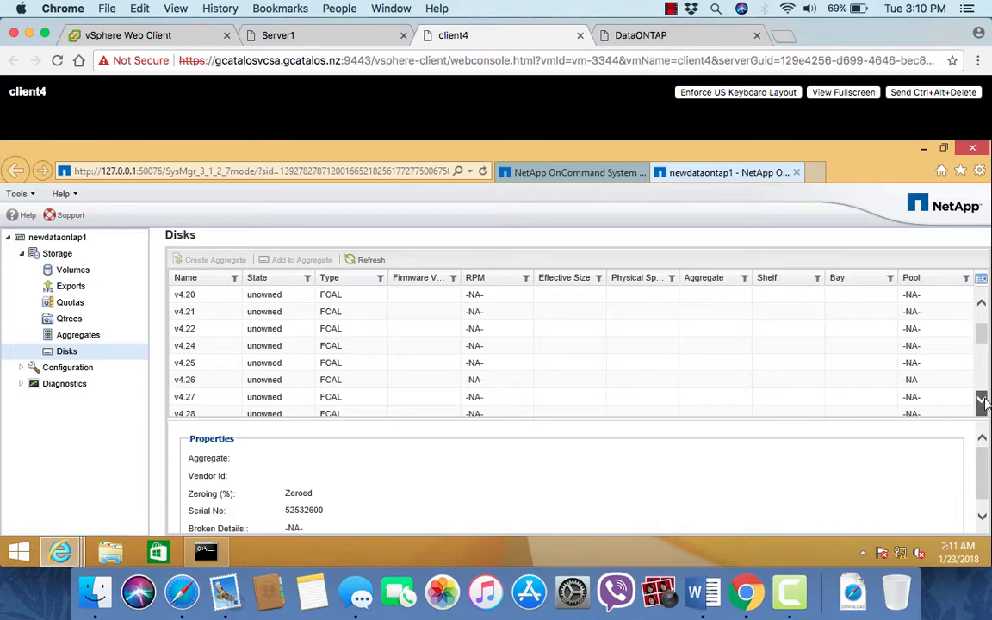
{"action": "left_click", "coordinate": [983, 399]}
{"action": "left_click", "coordinate": [983, 399]}
{"action": "left_click", "coordinate": [983, 399]}
{"action": "left_click", "coordinate": [983, 399]}
{"action": "left_click", "coordinate": [983, 399]}
{"action": "left_click", "coordinate": [983, 400]}
{"action": "left_click", "coordinate": [983, 400]}
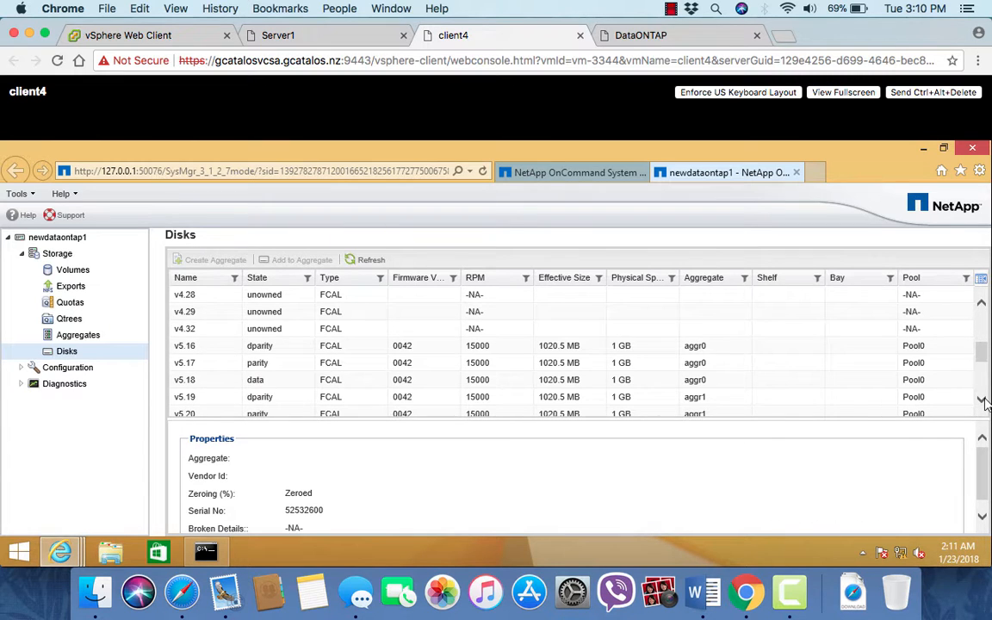
{"action": "left_click", "coordinate": [983, 400]}
{"action": "left_click", "coordinate": [983, 400]}
{"action": "left_click", "coordinate": [983, 400]}
{"action": "left_click", "coordinate": [983, 400]}
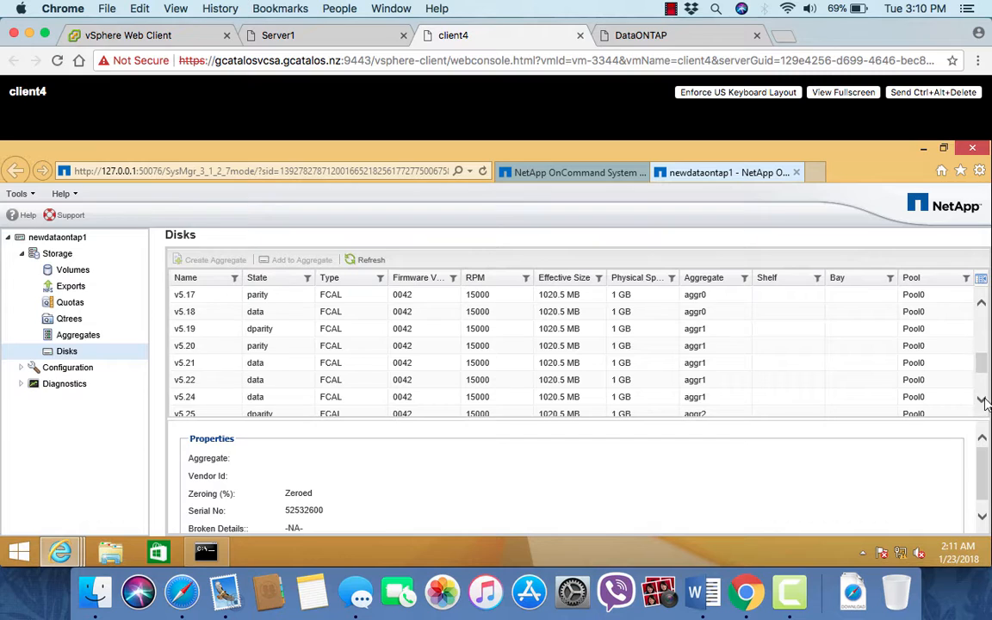
{"action": "left_click", "coordinate": [983, 400]}
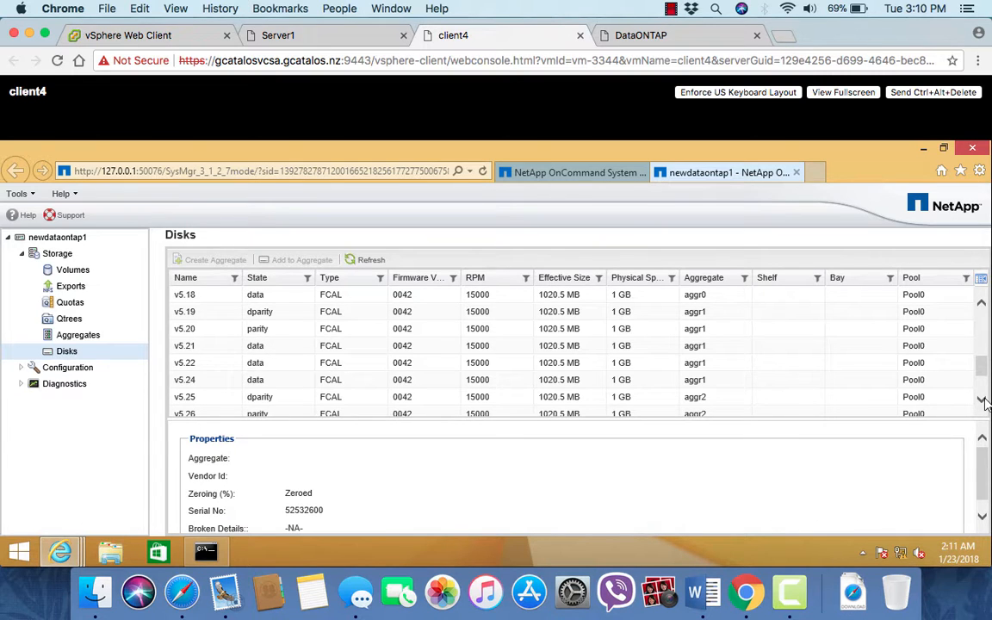
{"action": "left_click", "coordinate": [983, 399]}
{"action": "left_click", "coordinate": [983, 400]}
{"action": "left_click", "coordinate": [983, 399]}
{"action": "left_click", "coordinate": [983, 400]}
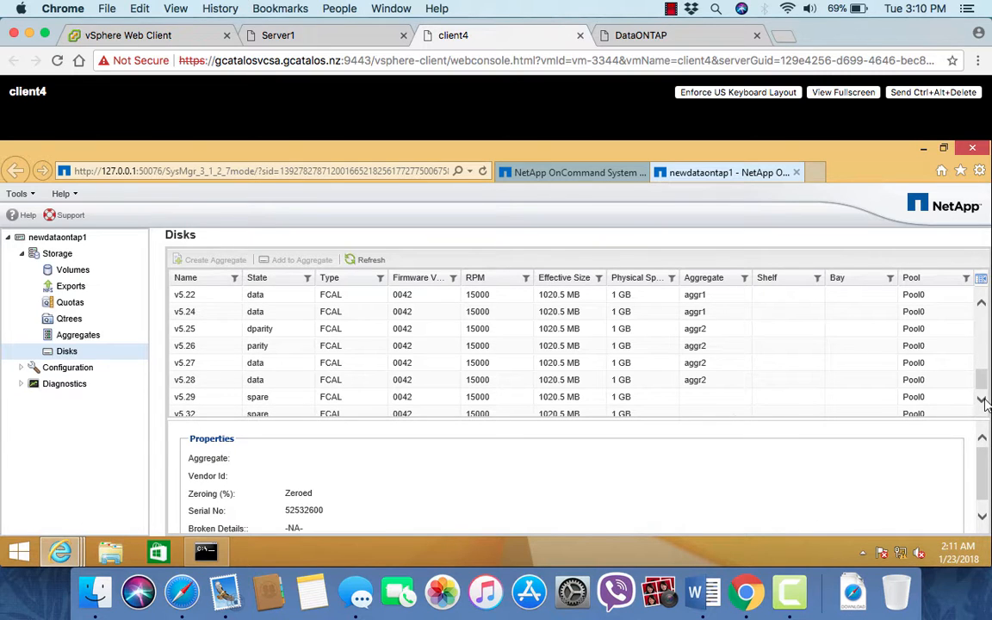
{"action": "left_click", "coordinate": [983, 400]}
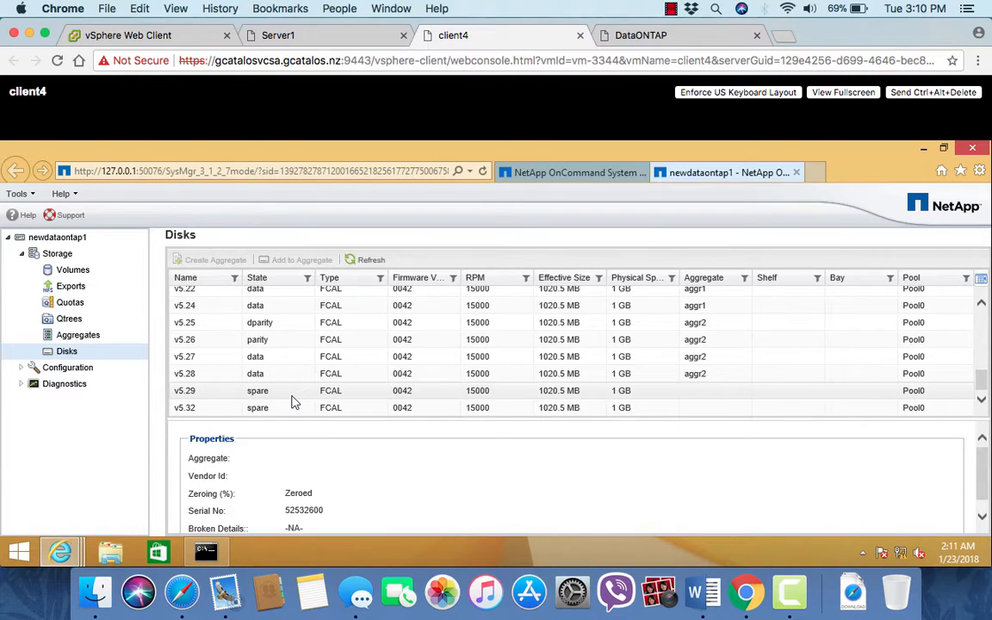
Start adding the spare disk v5.29 to an aggregate and continue past the warning
{"action": "left_click", "coordinate": [257, 392]}
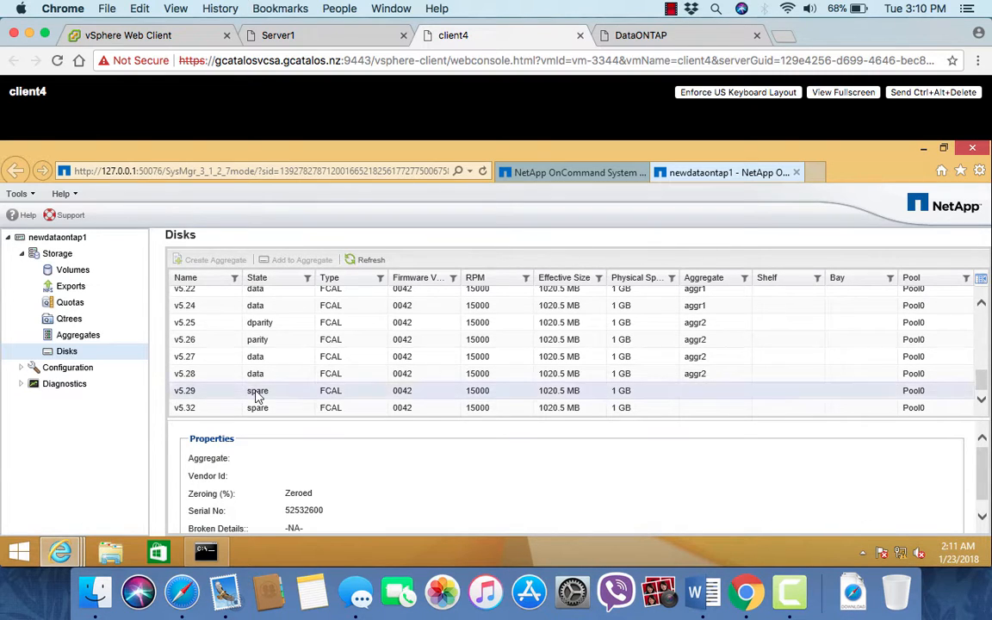
{"action": "left_click", "coordinate": [307, 263]}
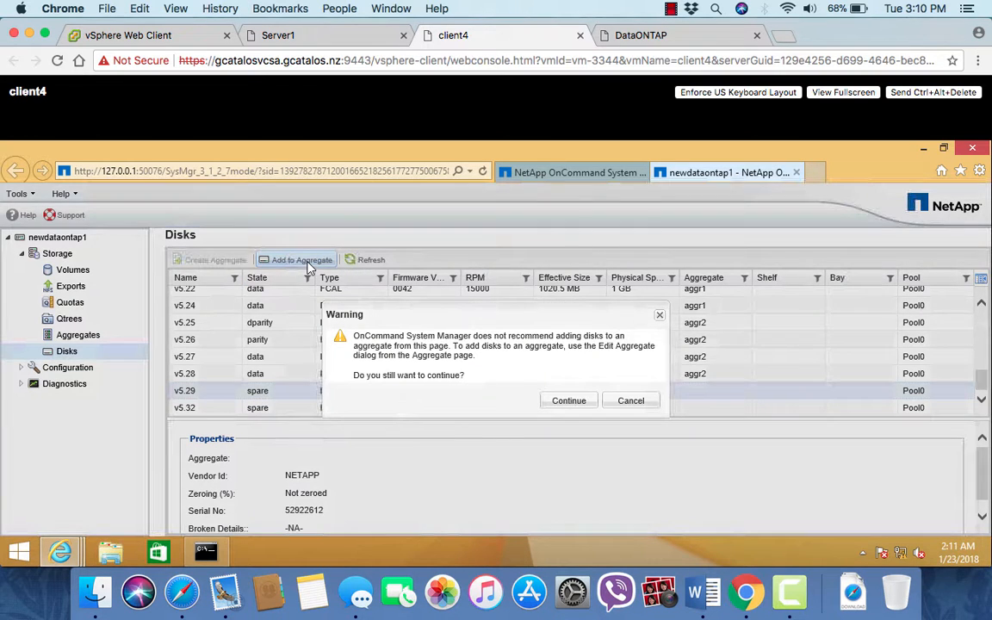
{"action": "left_click", "coordinate": [570, 403]}
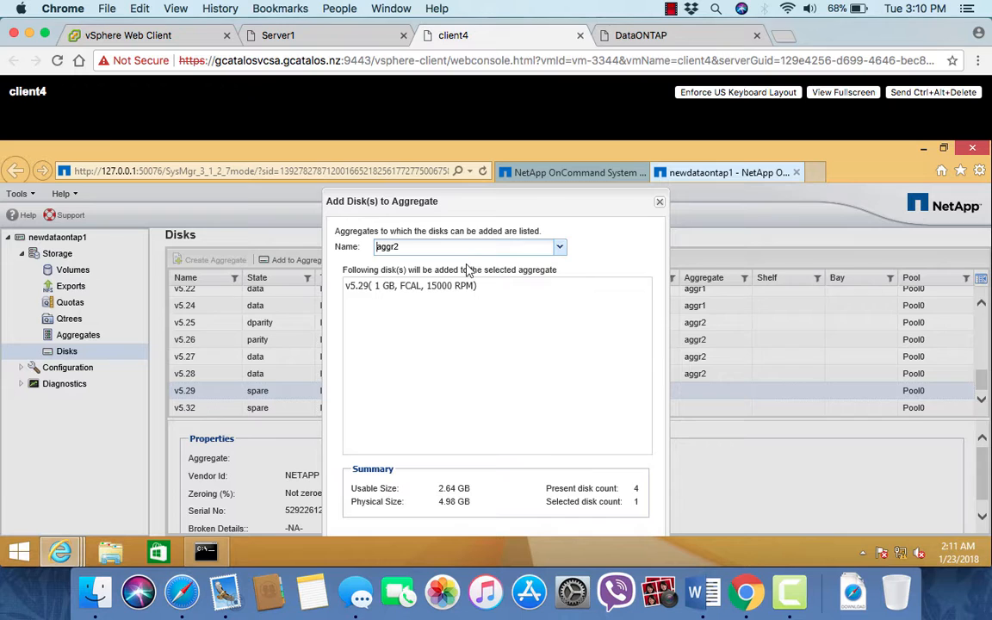
View the client4 console full screen and refit the browser window so the whole Add Disk(s) to Aggregate dialog shows
{"action": "left_click", "coordinate": [843, 92]}
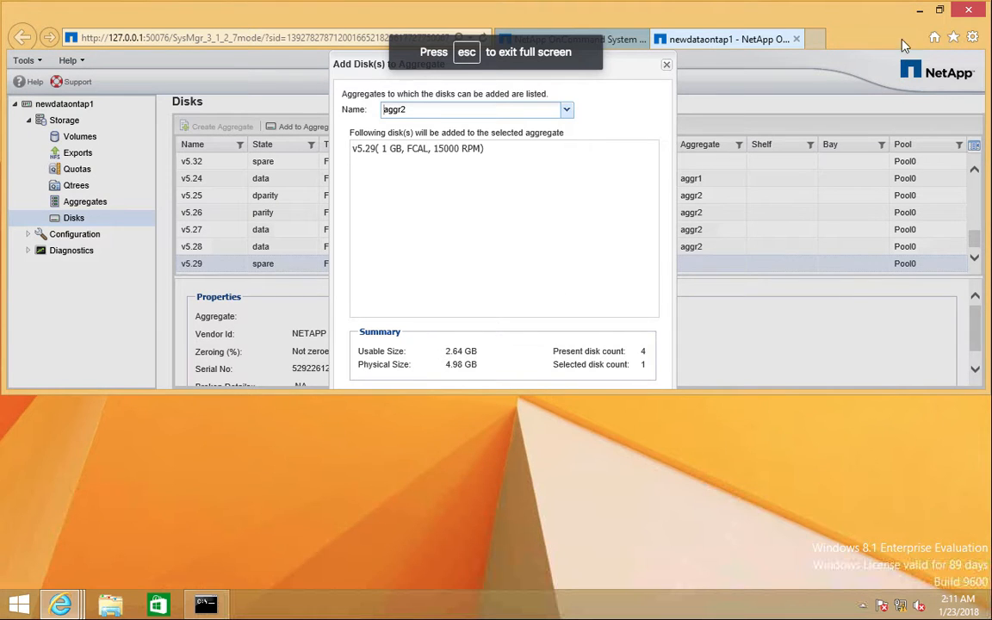
{"action": "left_click", "coordinate": [941, 11]}
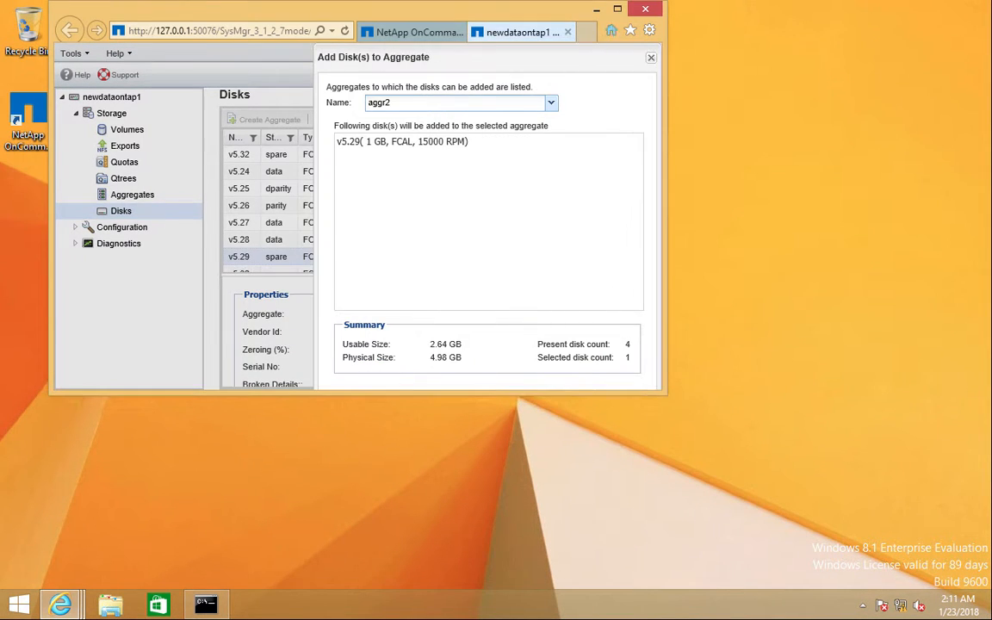
{"action": "left_click", "coordinate": [621, 10]}
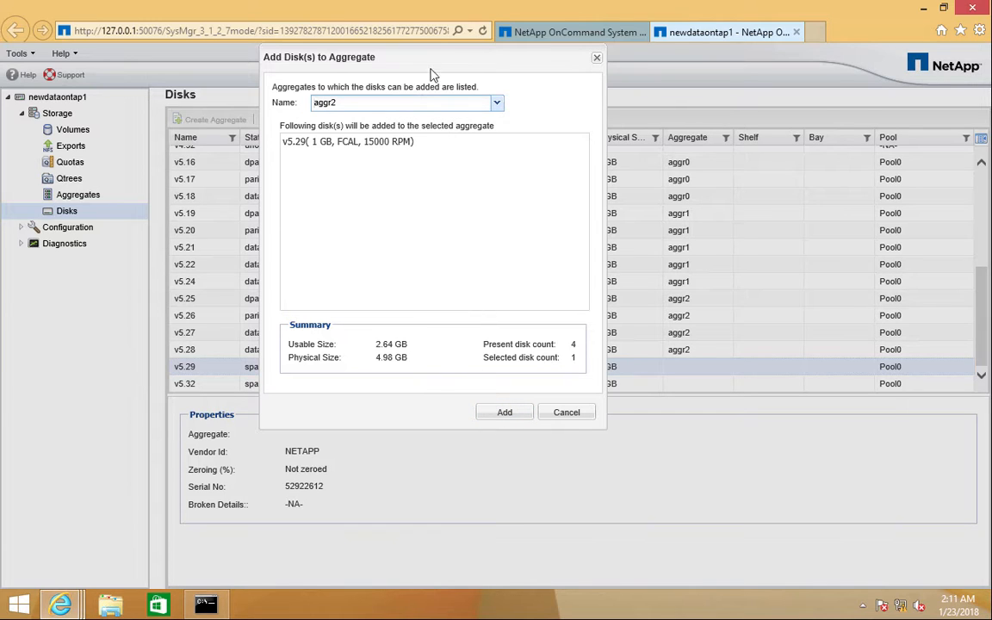
Add disk v5.29 to the aggregate aggr1 and open the aggregates list
{"action": "left_click", "coordinate": [496, 103]}
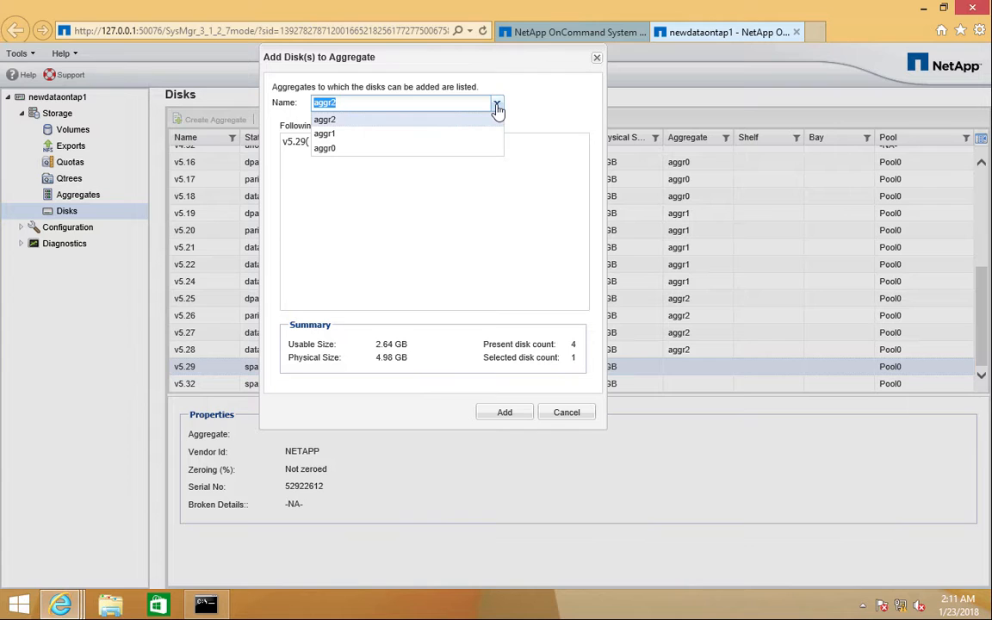
{"action": "left_click", "coordinate": [448, 134]}
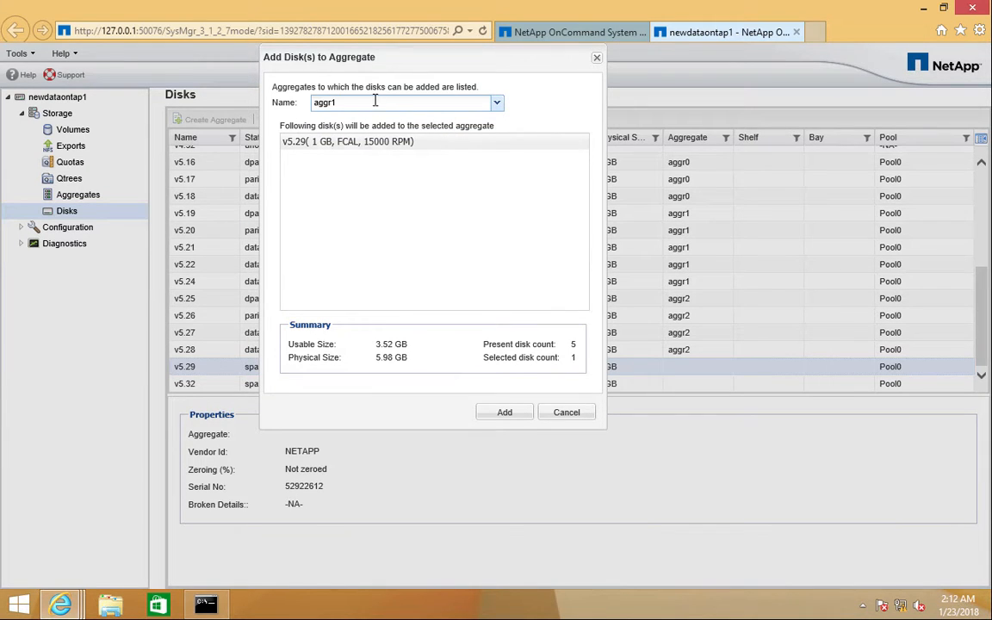
{"action": "left_click", "coordinate": [504, 413]}
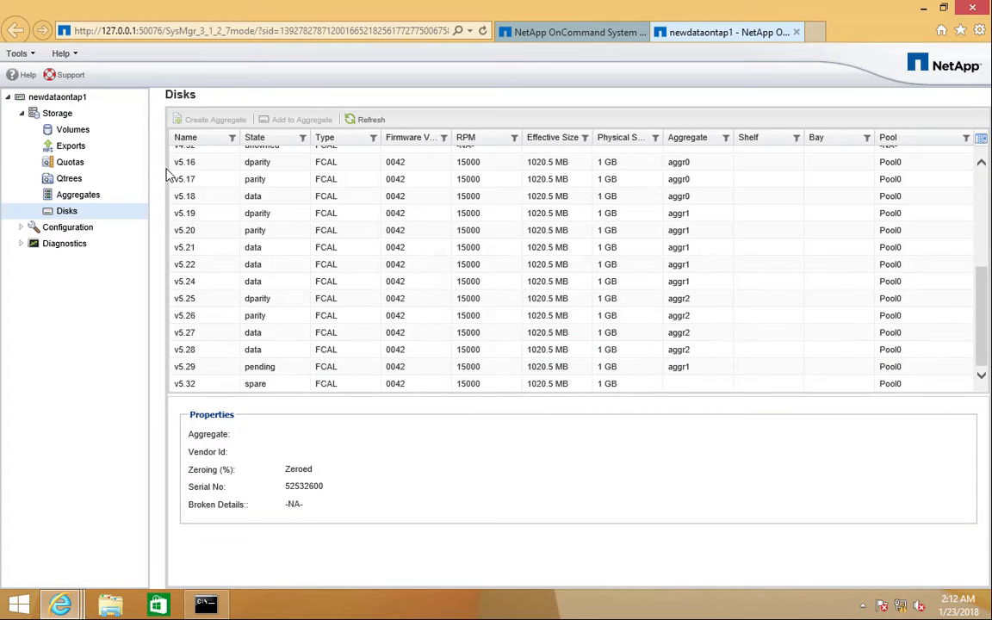
{"action": "left_click", "coordinate": [79, 196]}
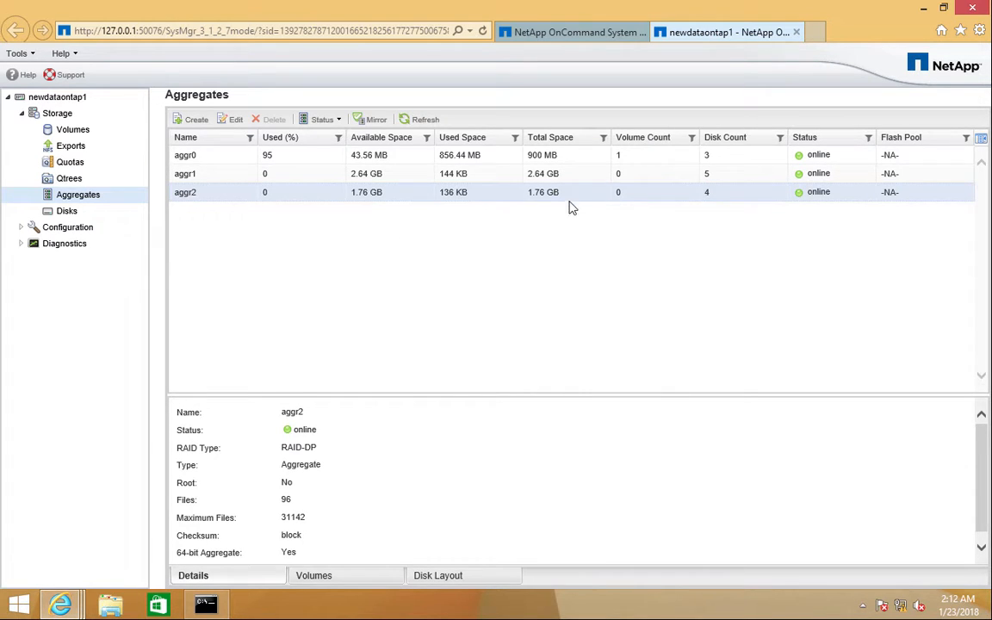
{"action": "mouse_move", "coordinate": [671, 3]}
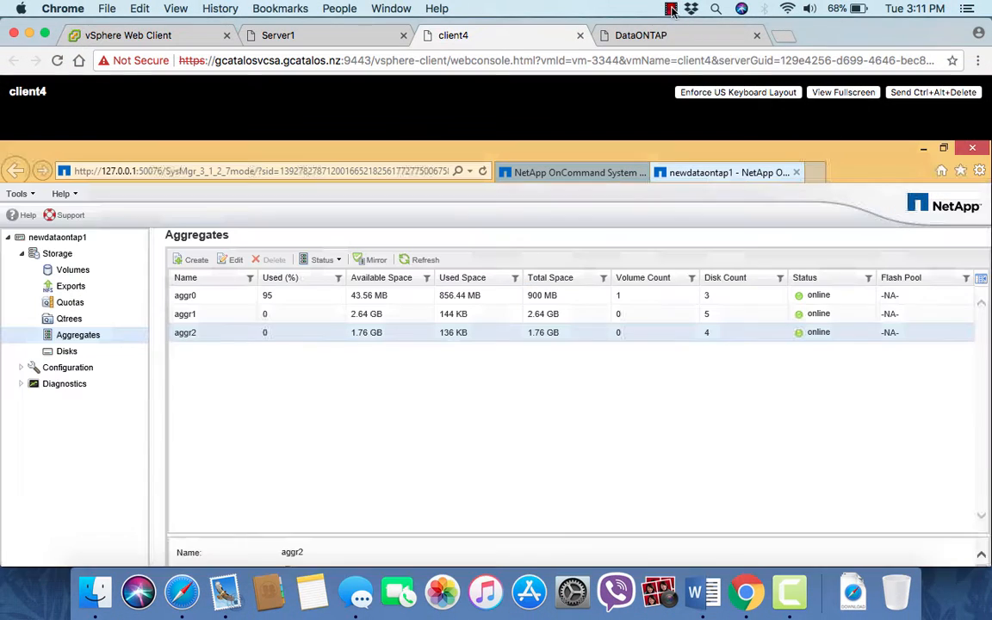
{"action": "left_click", "coordinate": [671, 9]}
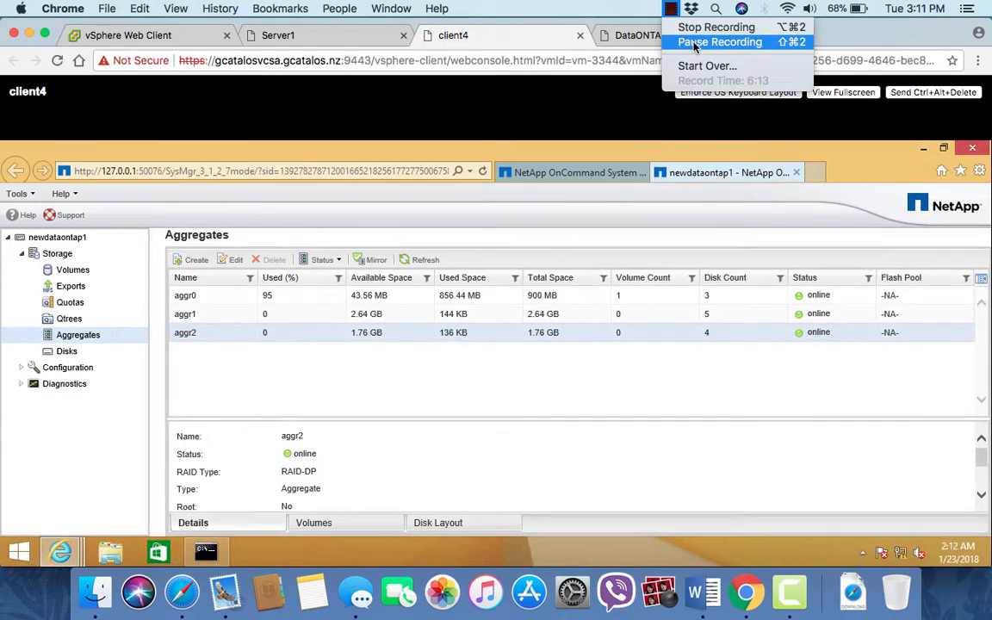
{"action": "left_click", "coordinate": [715, 43]}
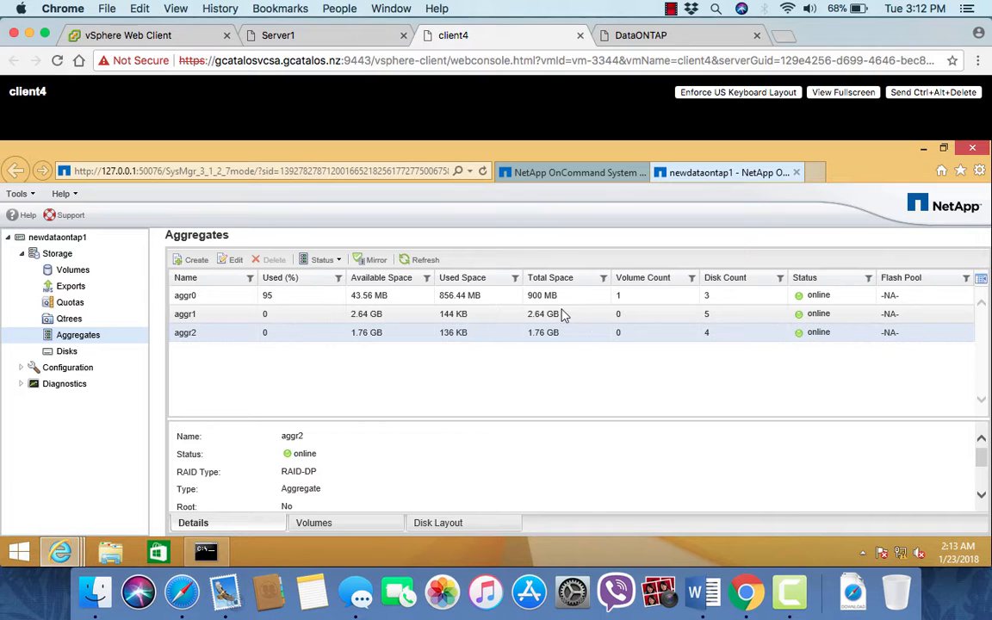
Check the DataONTAP console for the disk addition, and refresh the aggregates list in the client4 console to view aggr1's details
{"action": "left_click", "coordinate": [674, 33]}
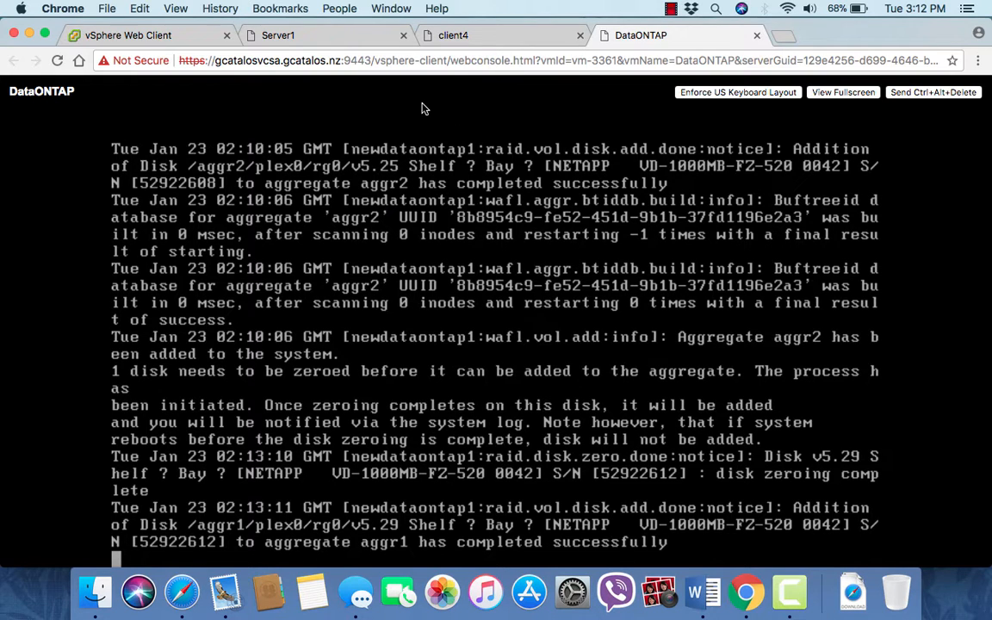
{"action": "left_click", "coordinate": [494, 46]}
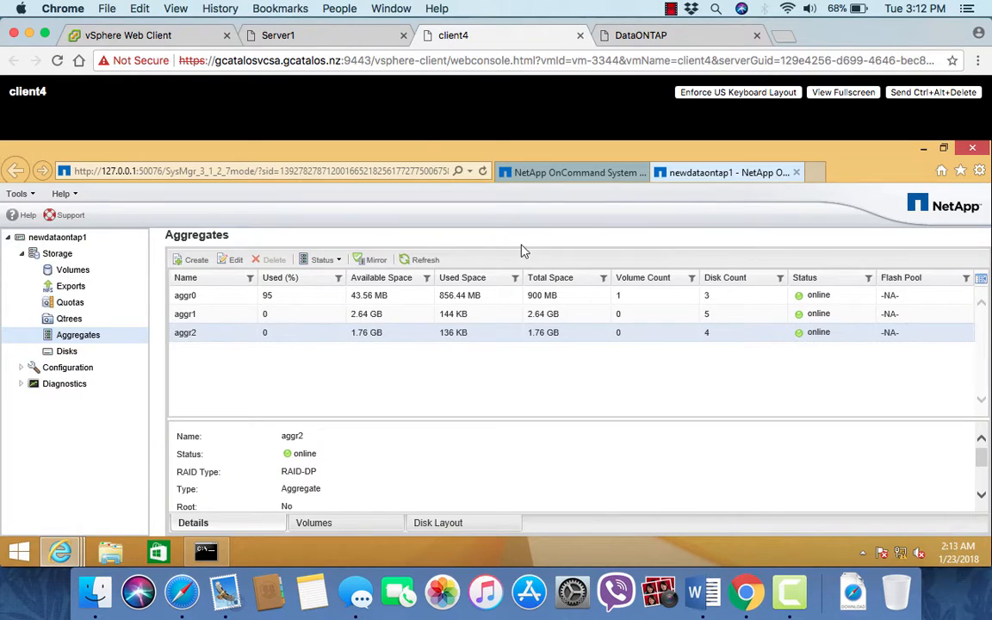
{"action": "left_click", "coordinate": [421, 259]}
{"action": "left_click", "coordinate": [233, 320]}
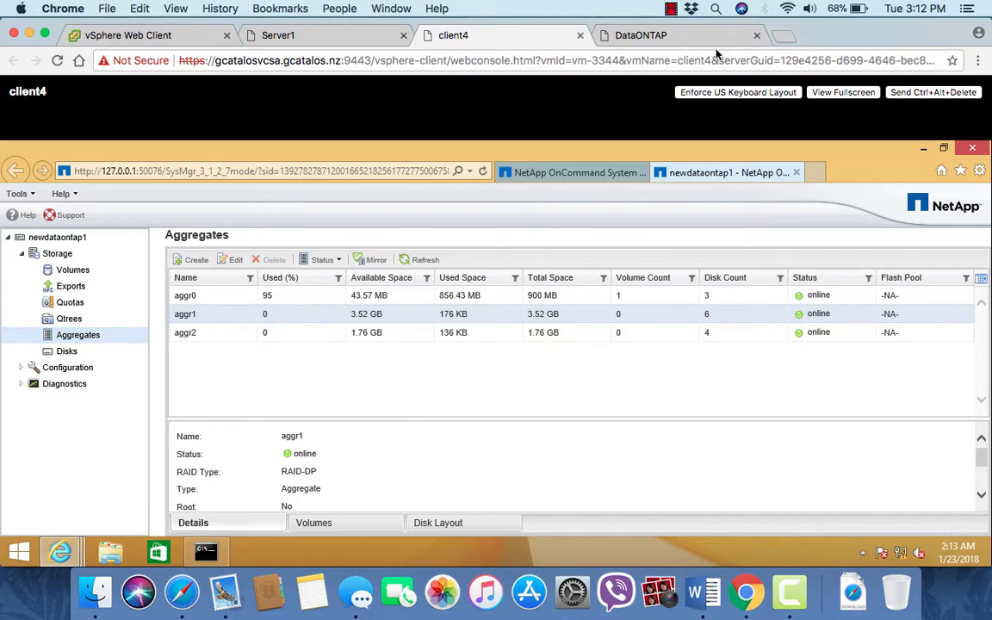
{"action": "left_click", "coordinate": [672, 9]}
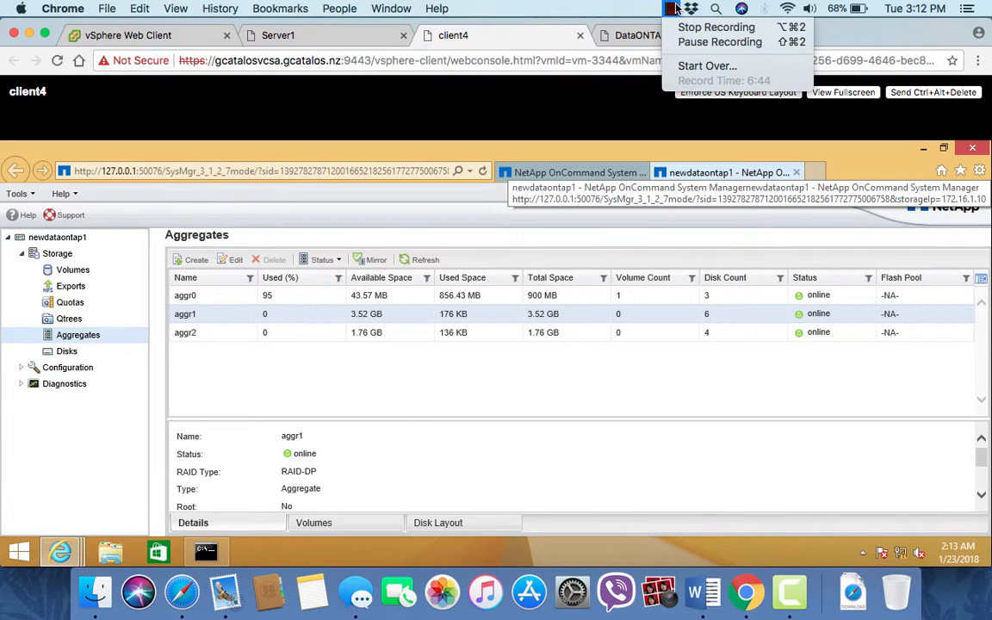
{"action": "left_click", "coordinate": [717, 42]}
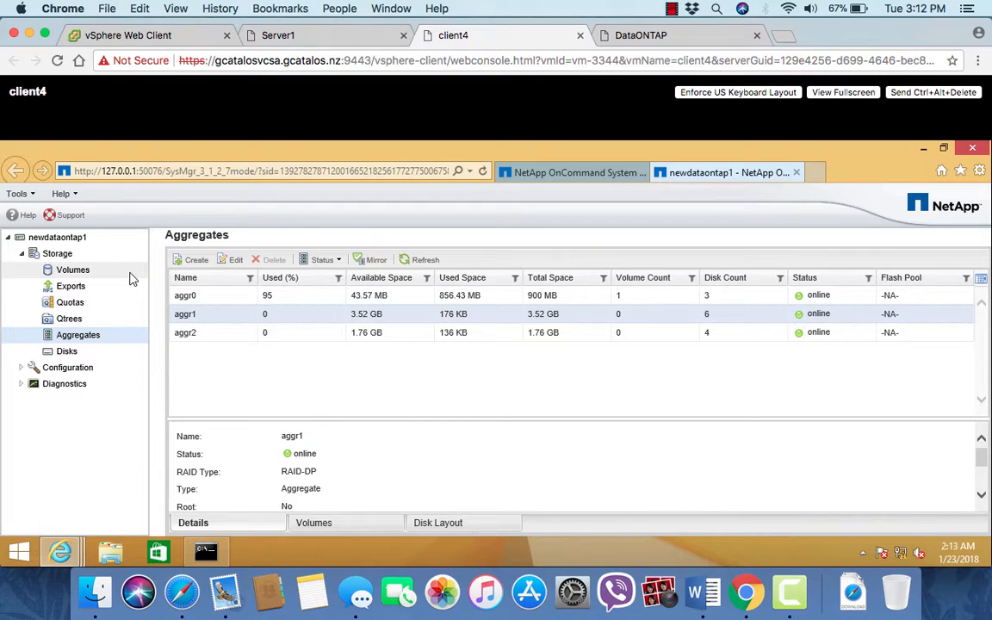
Open the list of volumes on newdataontap1
{"action": "left_click", "coordinate": [73, 270]}
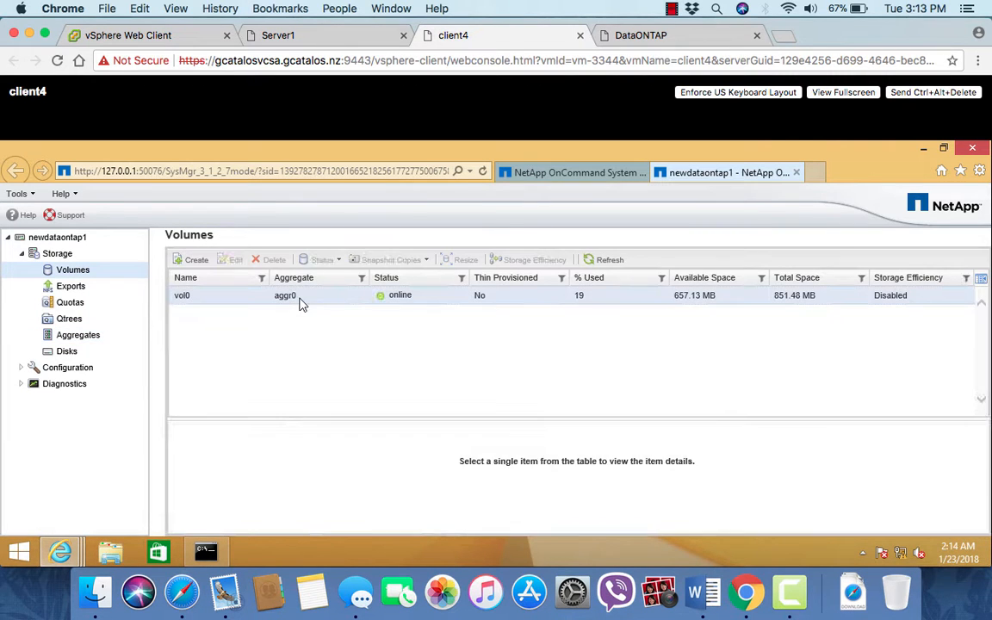
Create a 1 GB thin-provisioned NAS volume named NASvol on aggregate aggr1, working in the full-screen client4 console
{"action": "left_click", "coordinate": [297, 297]}
{"action": "left_click", "coordinate": [844, 92]}
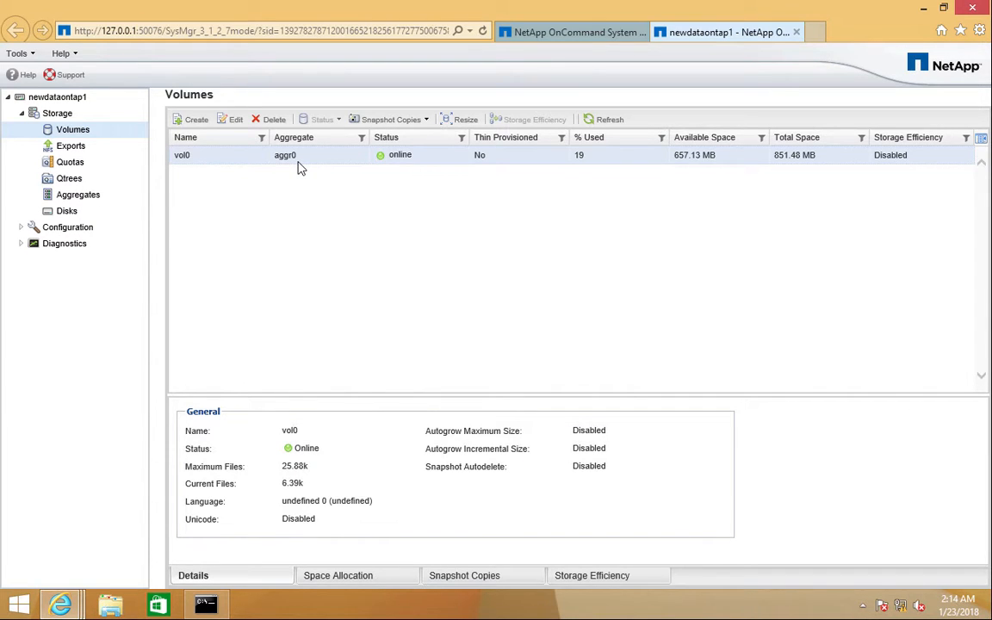
{"action": "left_click", "coordinate": [199, 120]}
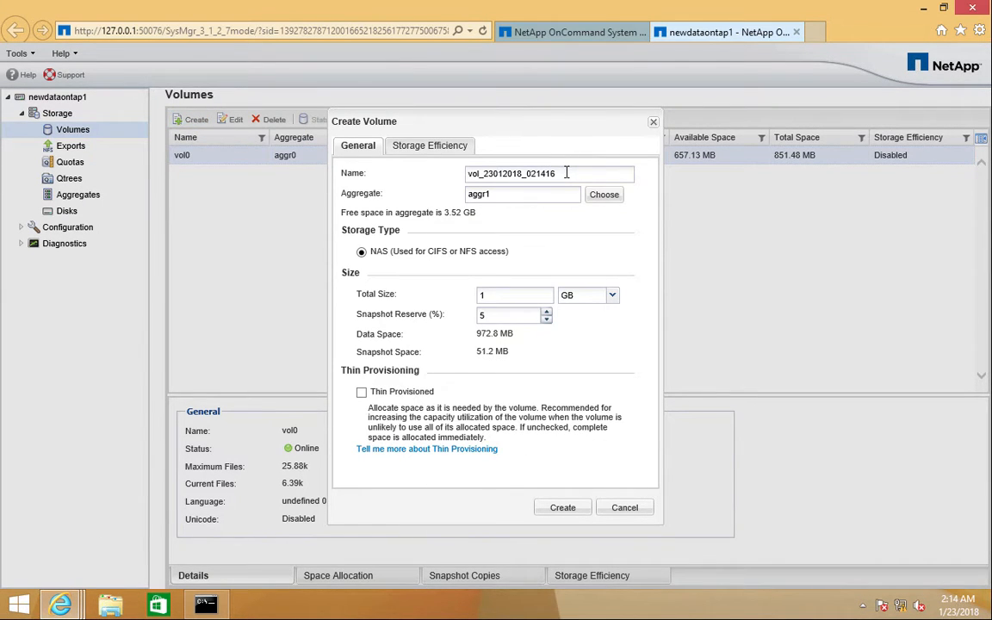
{"action": "left_click_drag", "start_coordinate": [566, 173], "coordinate": [461, 175]}
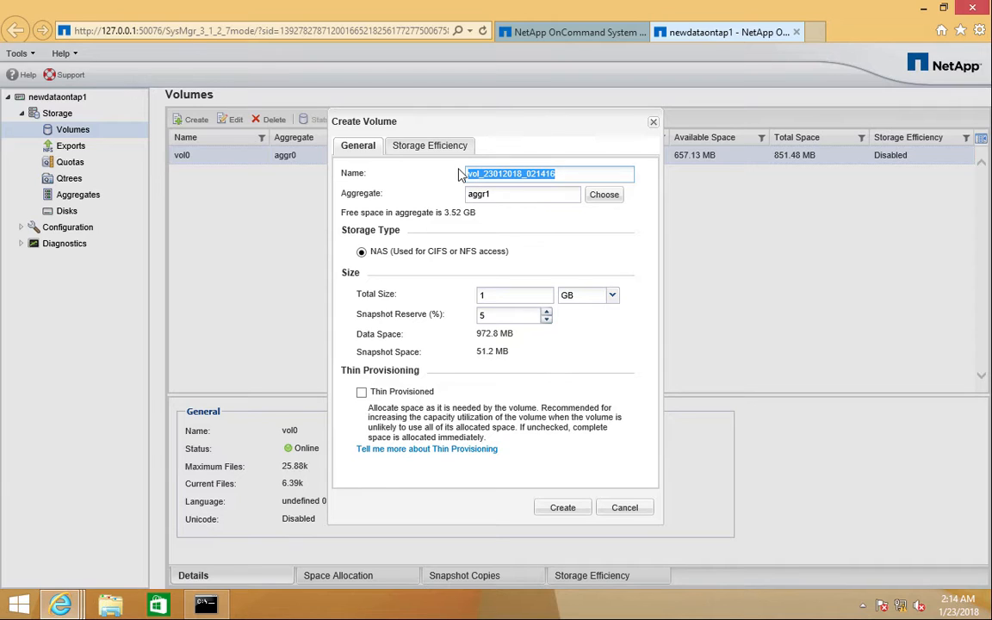
{"action": "type", "text": "NAS"}
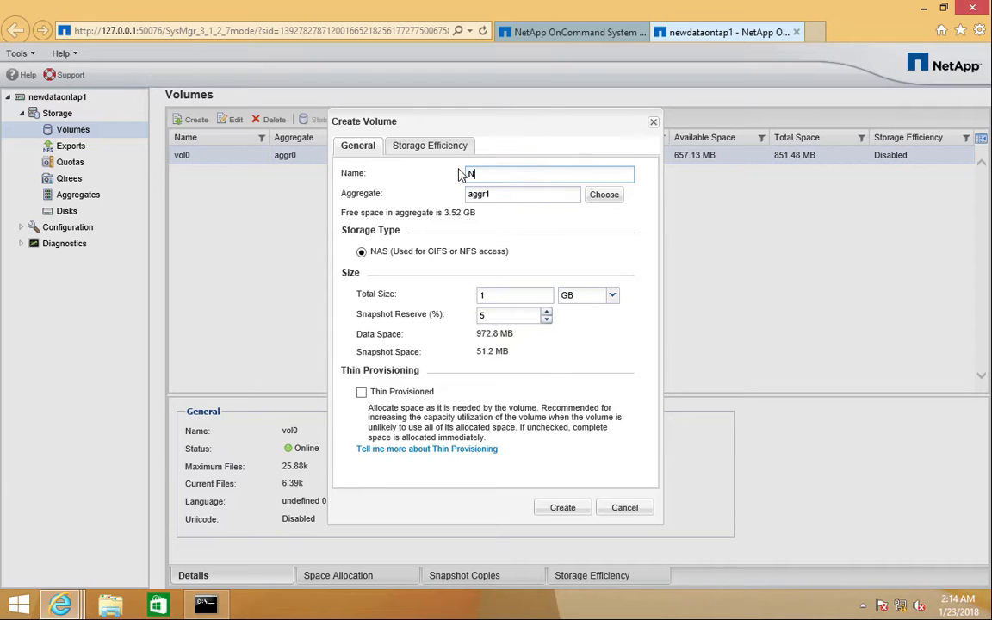
{"action": "type", "text": "vol"}
{"action": "left_click", "coordinate": [362, 392]}
{"action": "left_click", "coordinate": [567, 510]}
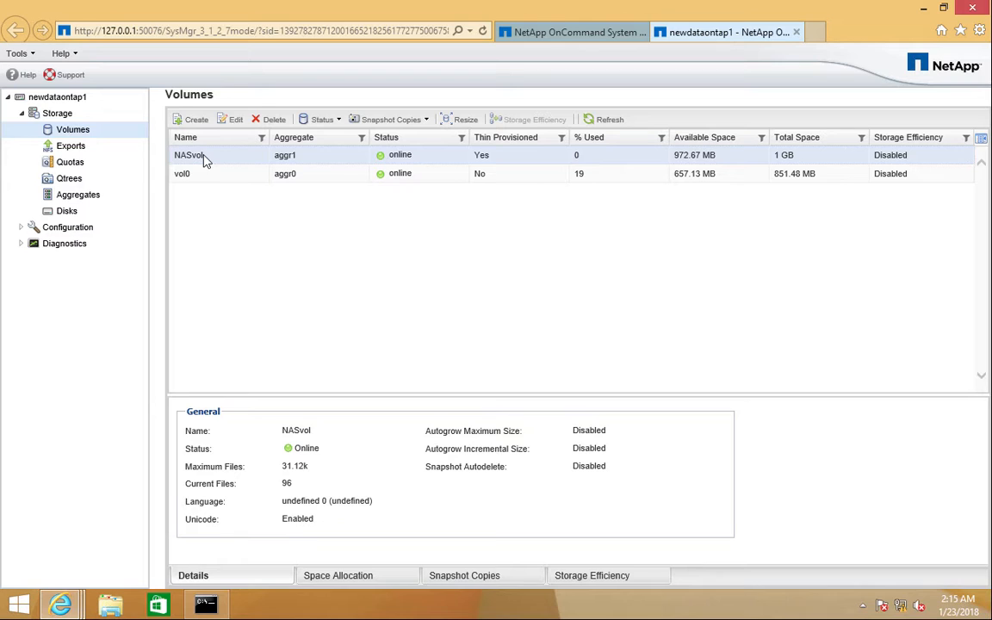
Resize the volume NASvol to a total capacity of 1.5 GB with the Volume Resize Wizard
{"action": "left_click", "coordinate": [462, 122]}
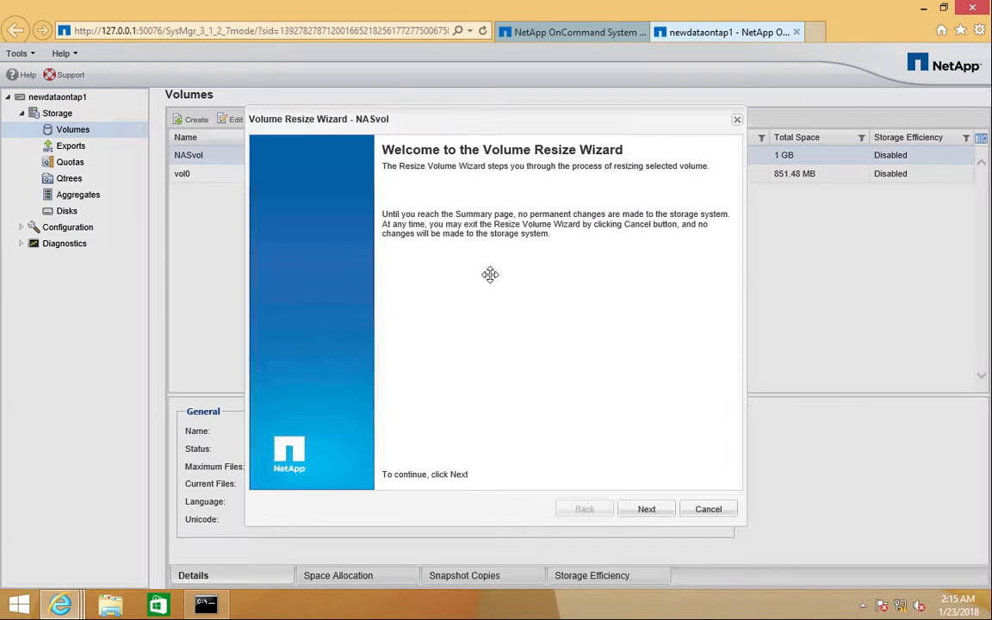
{"action": "left_click", "coordinate": [647, 510]}
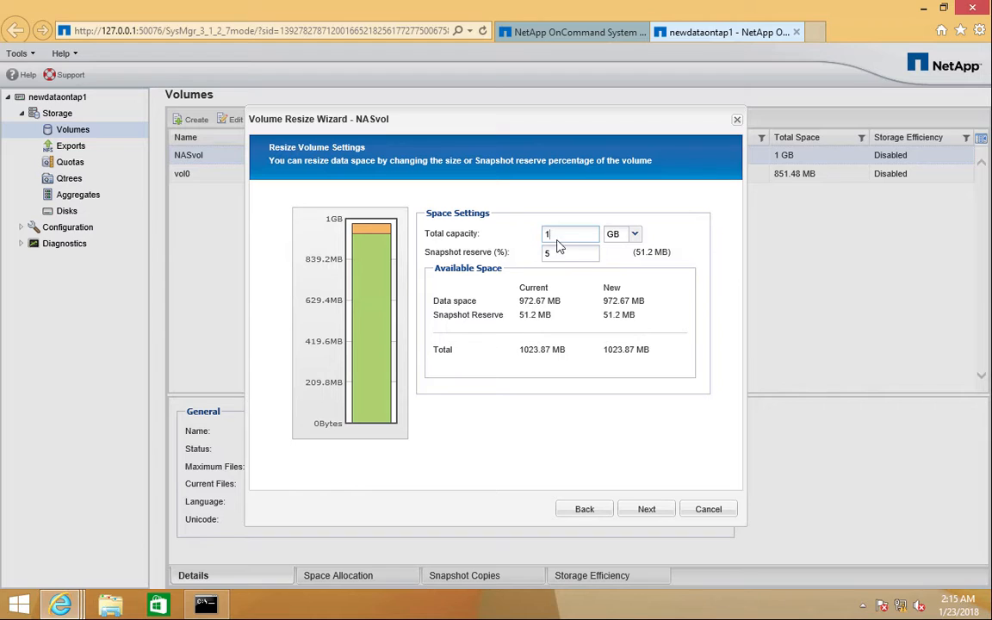
{"action": "type", "text": ".5"}
{"action": "left_click", "coordinate": [647, 511]}
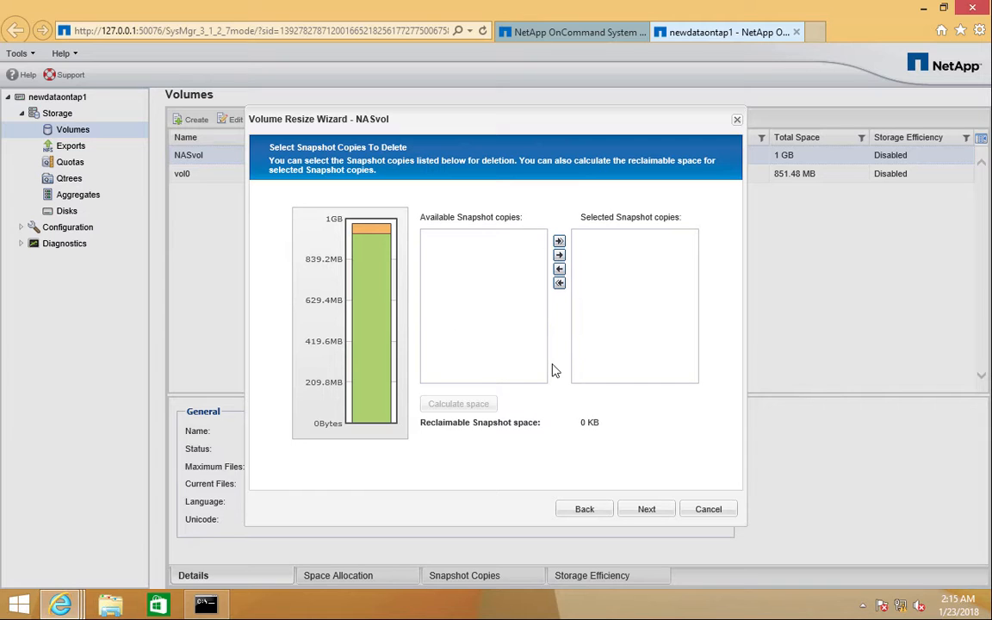
{"action": "left_click", "coordinate": [652, 515]}
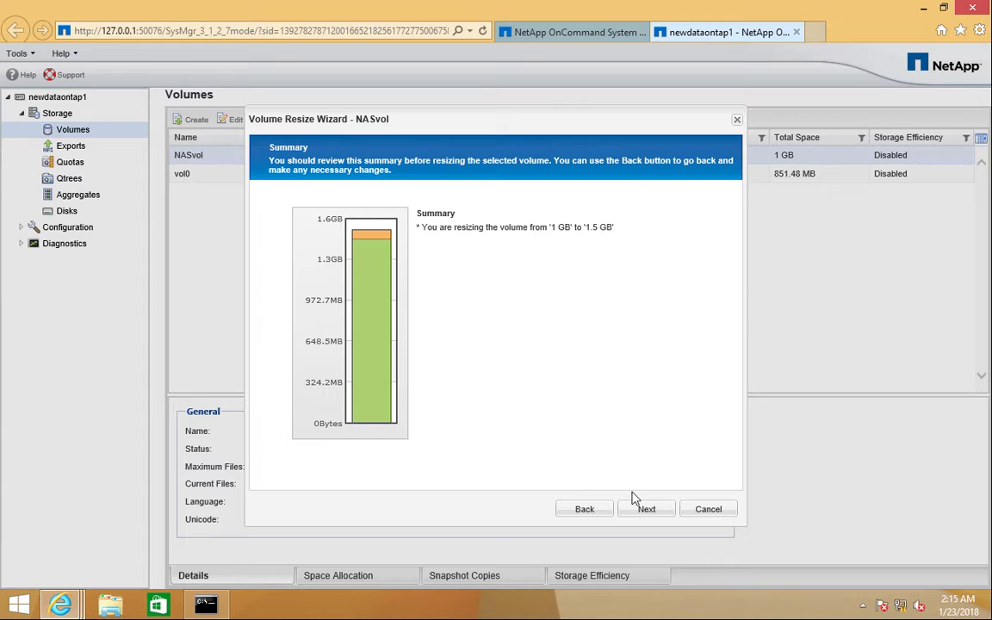
{"action": "left_click", "coordinate": [652, 514]}
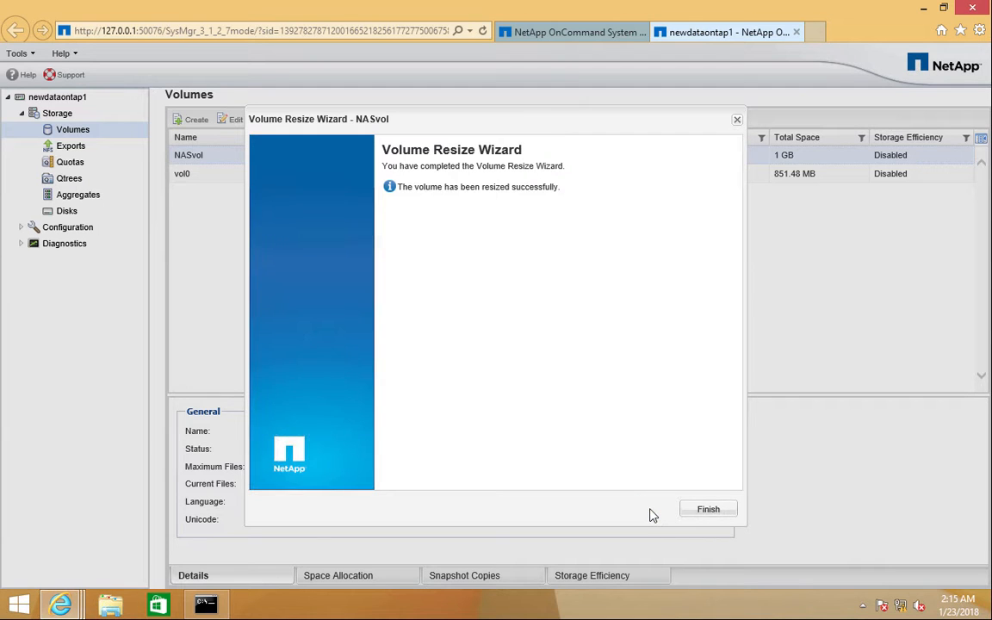
{"action": "left_click", "coordinate": [706, 510]}
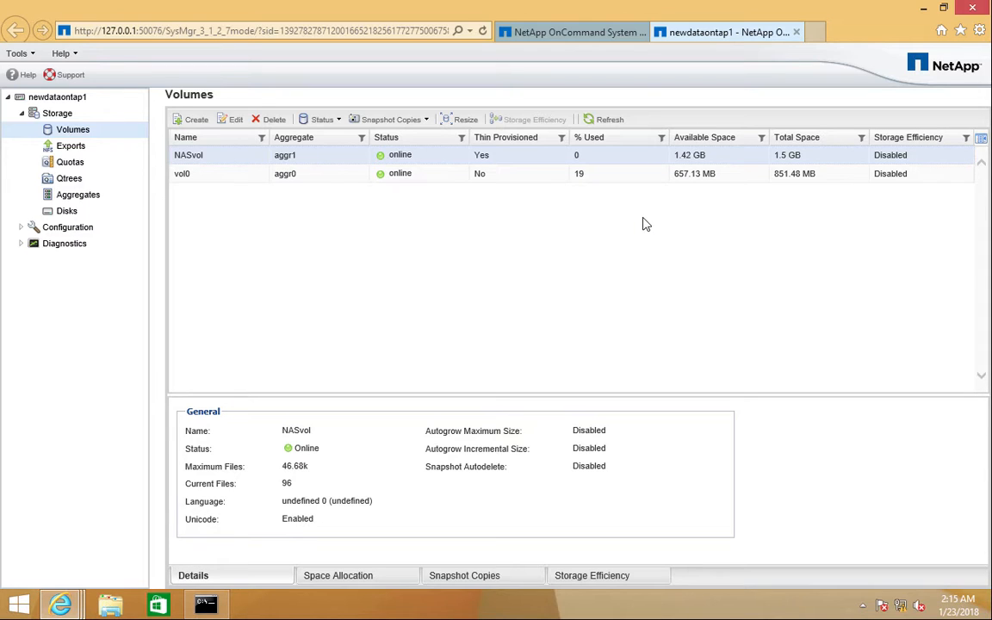
In the DataONTAP console, check the NASvol volume by running "vol status NASvol" and "df -h NASvol"
{"action": "key", "text": "Escape"}
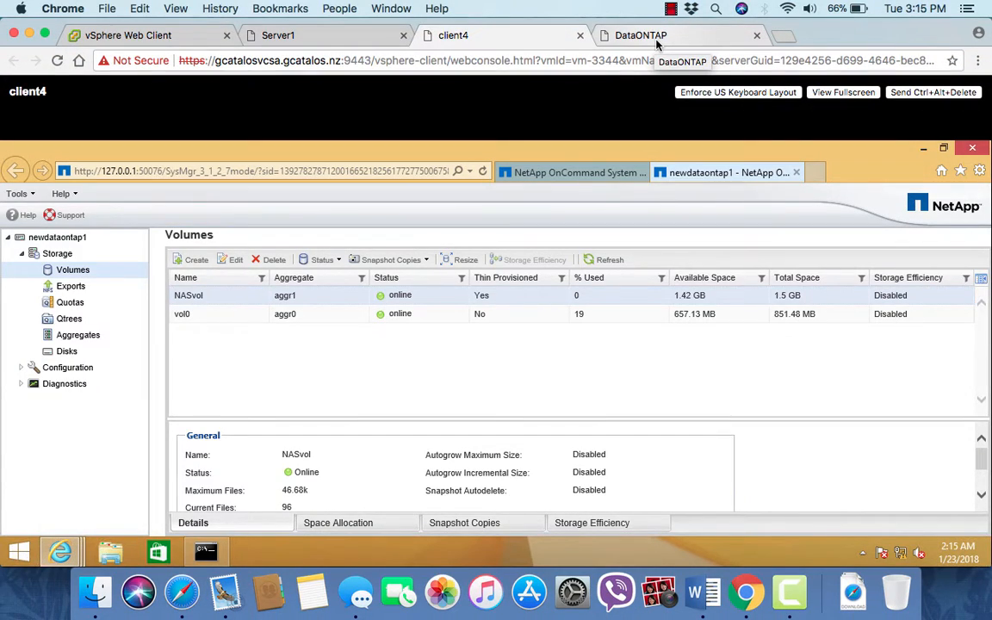
{"action": "left_click", "coordinate": [656, 36]}
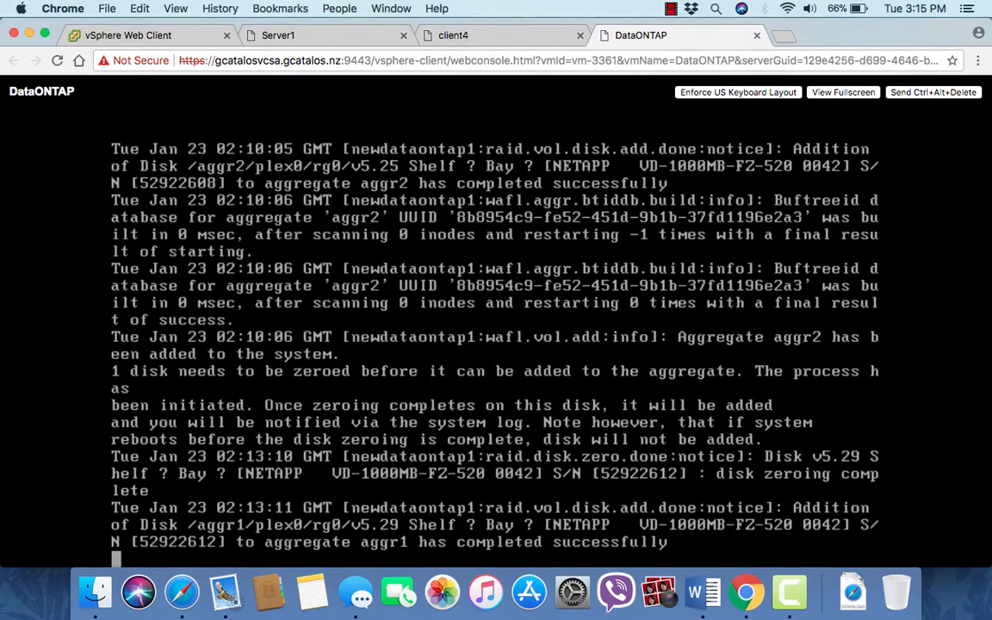
{"action": "key", "text": "Return"}
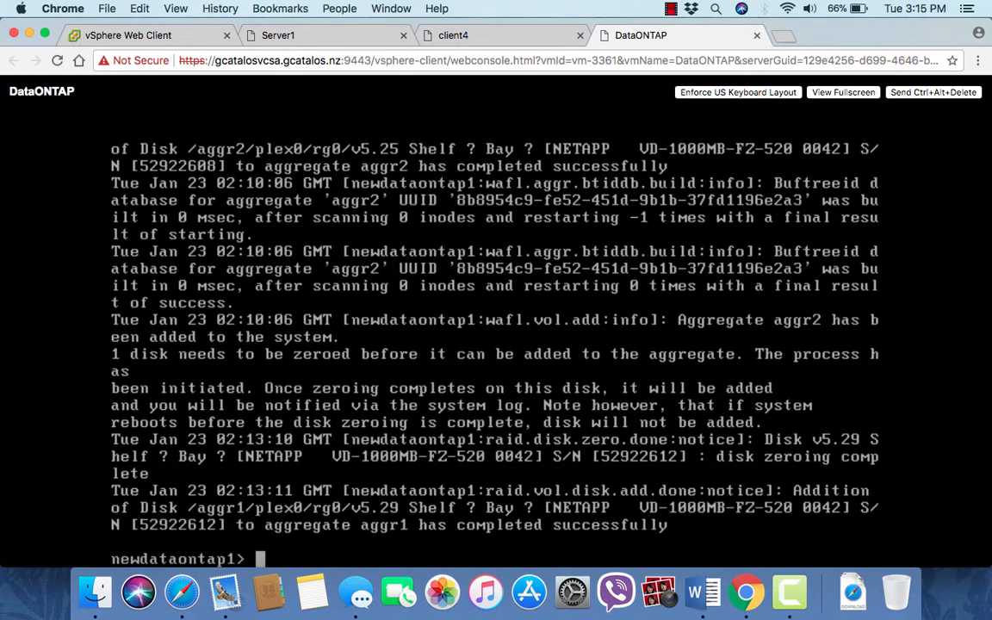
{"action": "type", "text": "vol statu"}
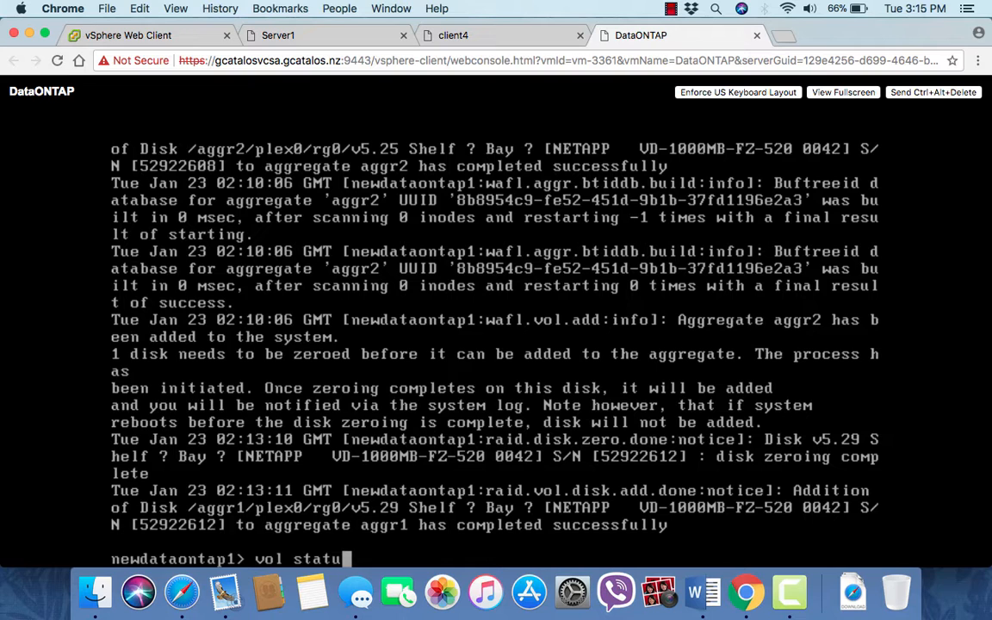
{"action": "type", "text": "s NAS"}
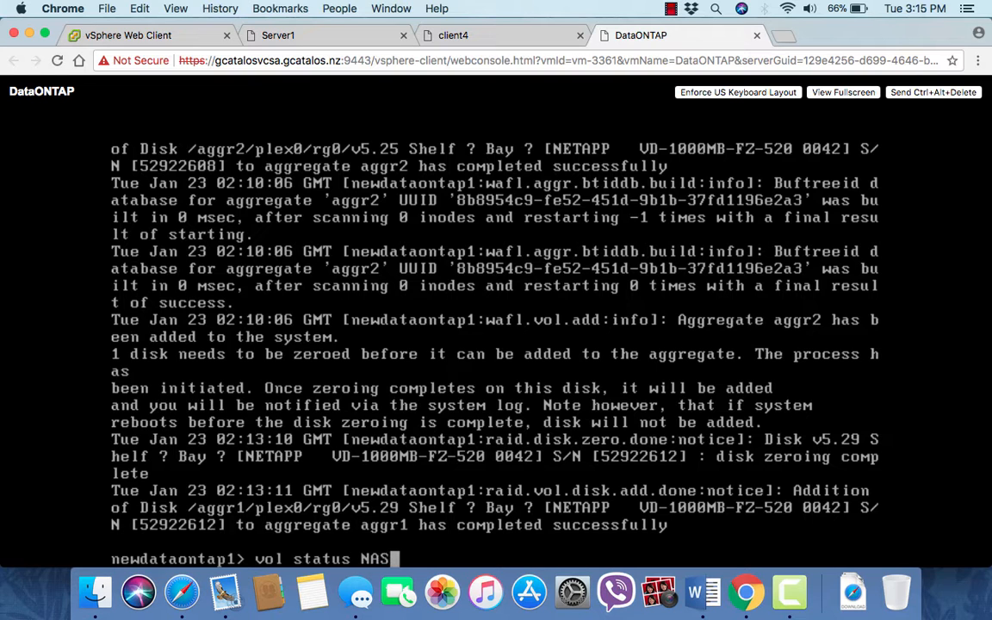
{"action": "type", "text": "vol"}
{"action": "key", "text": "Return"}
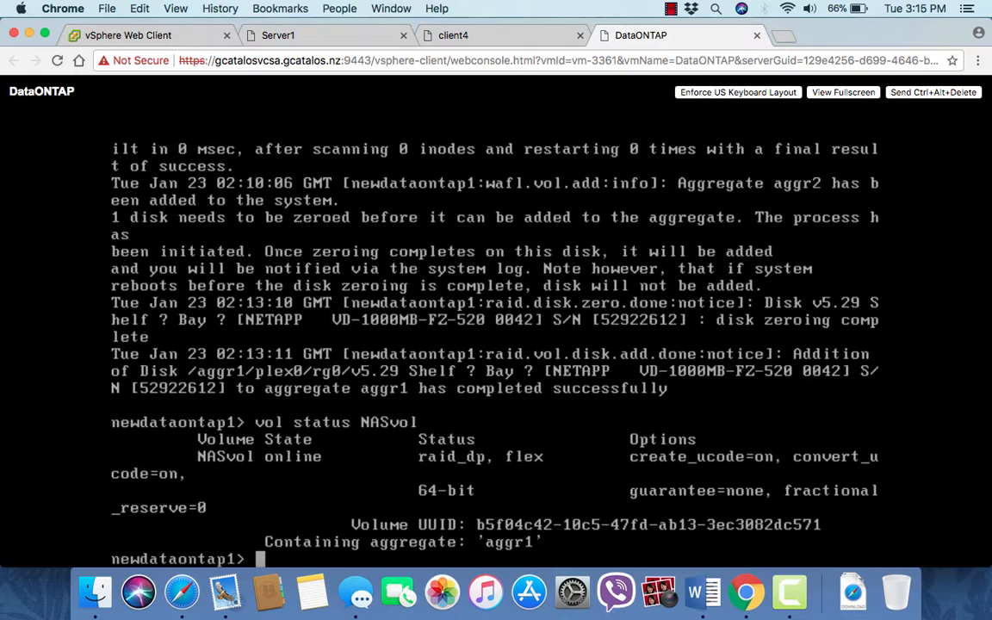
{"action": "type", "text": "df -h NAS"}
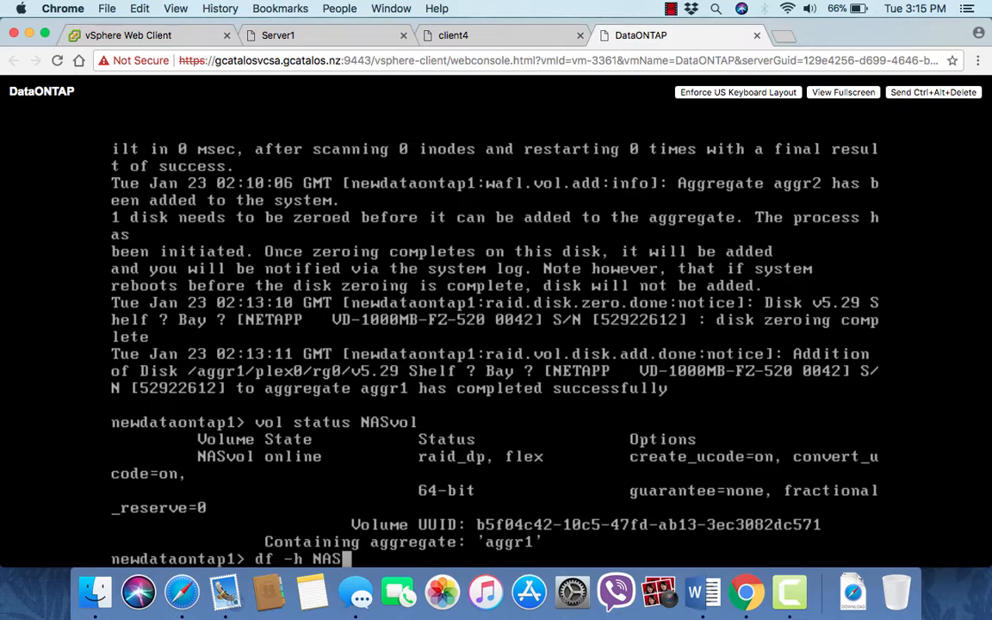
{"action": "type", "text": "vol"}
{"action": "key", "text": "Return"}
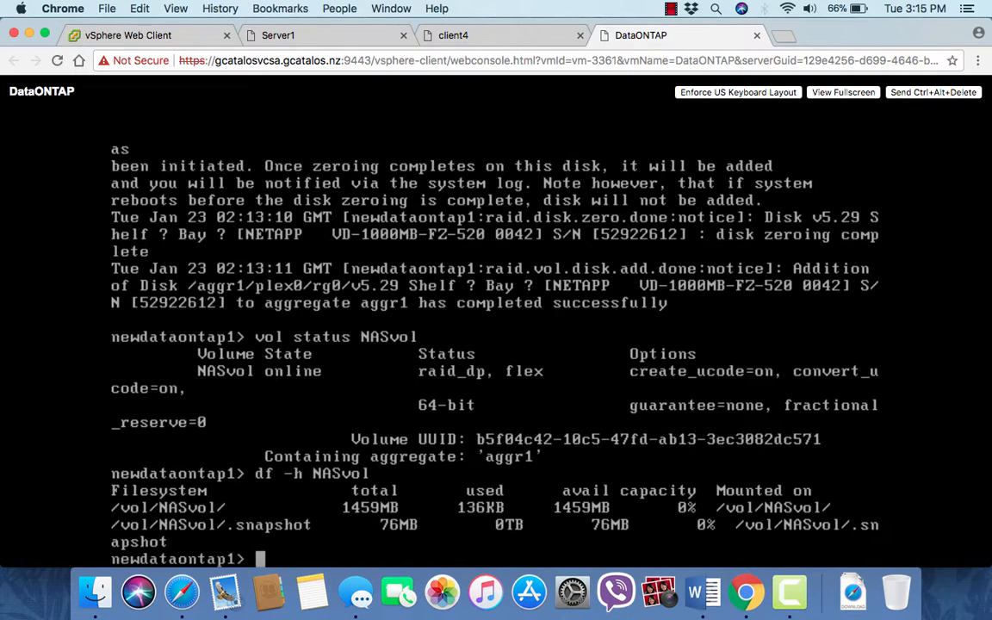
Set the size of the volume to 100 GB with the command "vol size NASvol 100g"
{"action": "type", "text": "vol size NASv"}
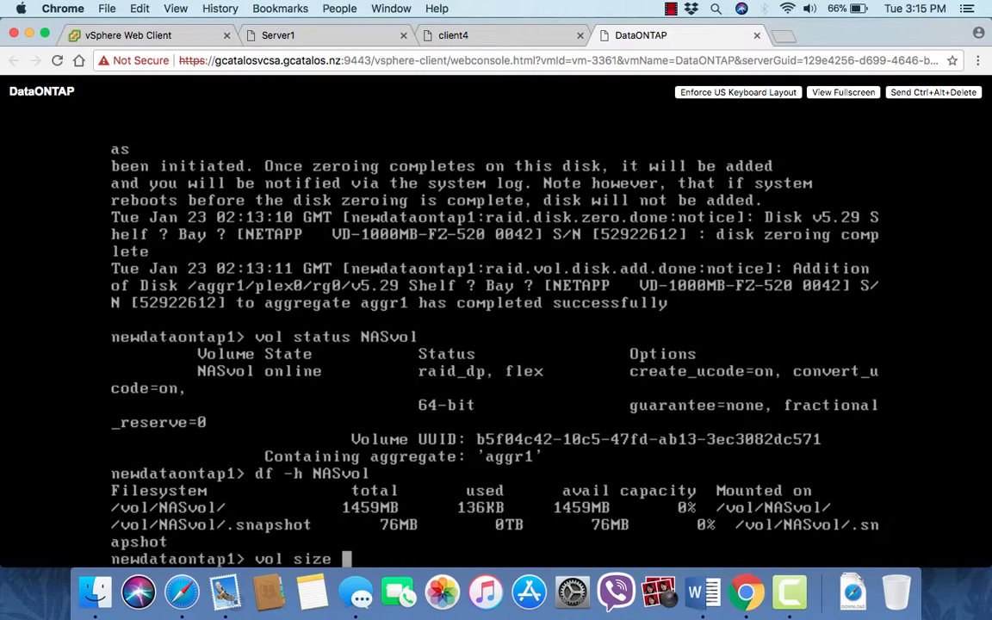
{"action": "type", "text": "ol 100"}
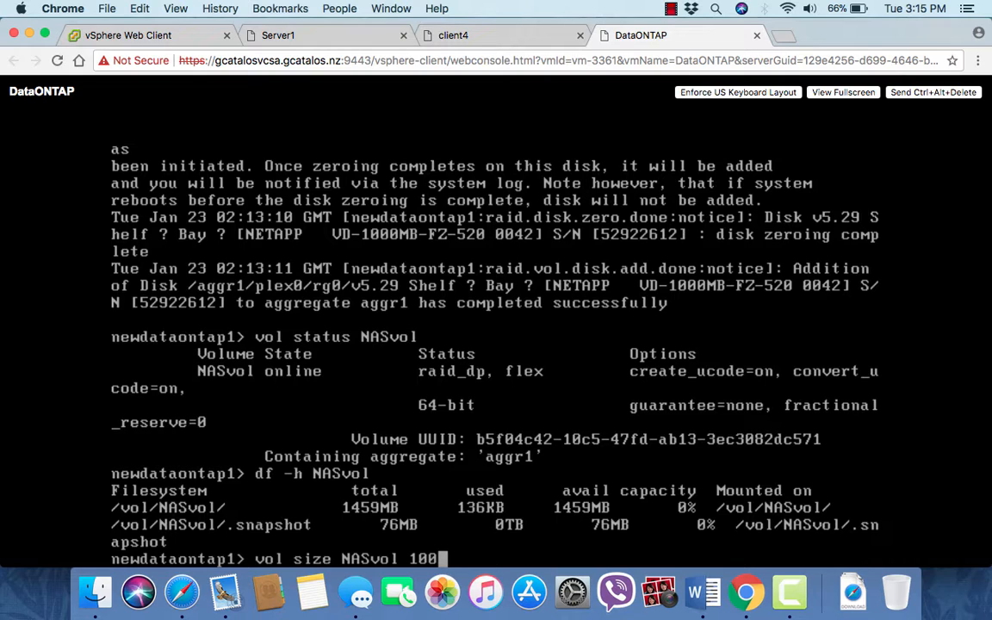
{"action": "type", "text": "g"}
{"action": "key", "text": "Return"}
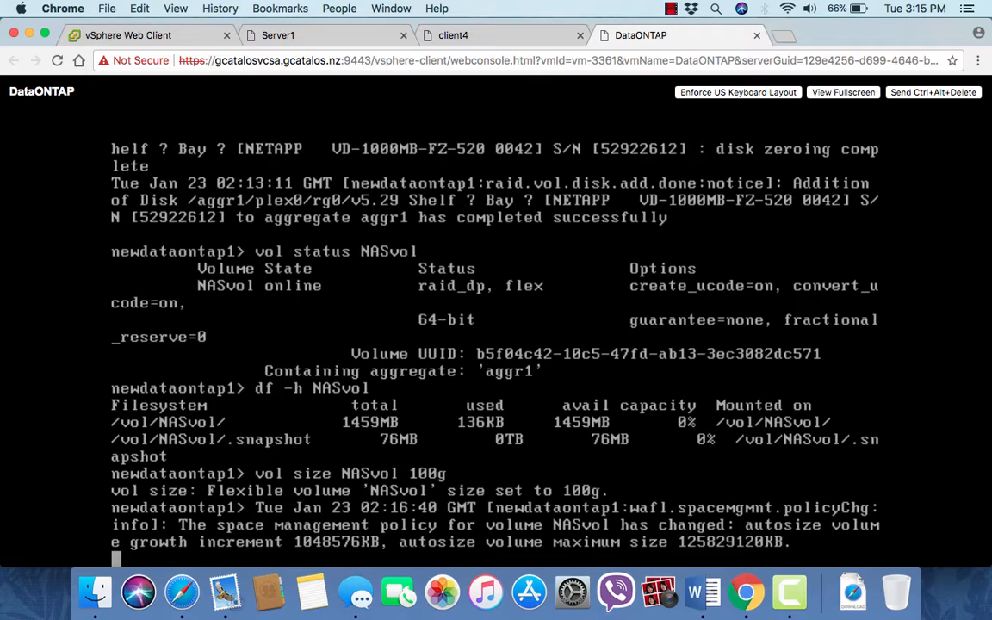
{"action": "key", "text": "Return"}
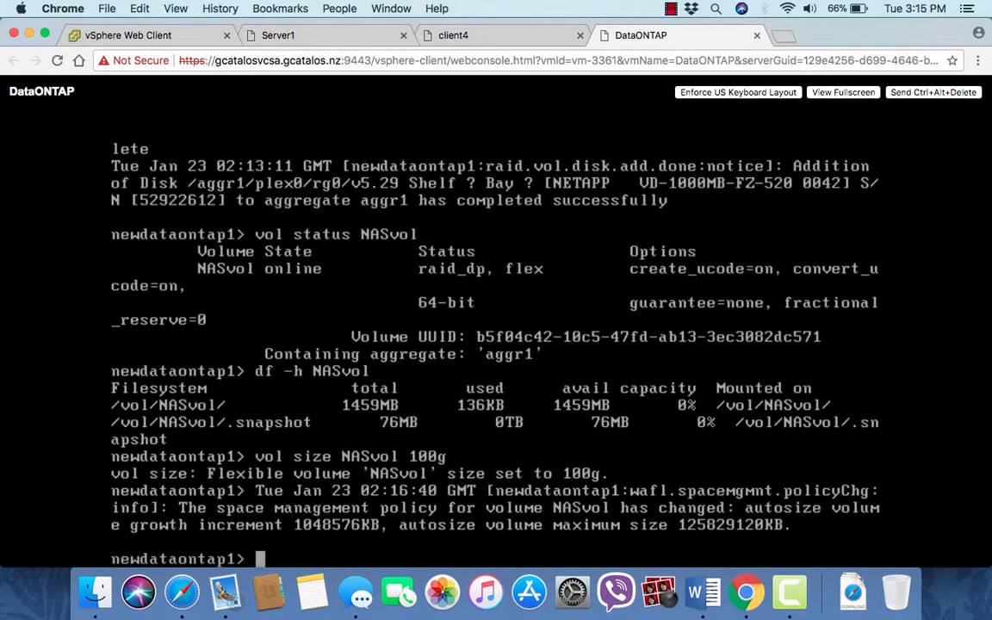
Recheck the resized volume with "vol status NASvol" and "df -h NASvol", and refresh the volumes list in the client4 console
{"action": "type", "text": "vol status"}
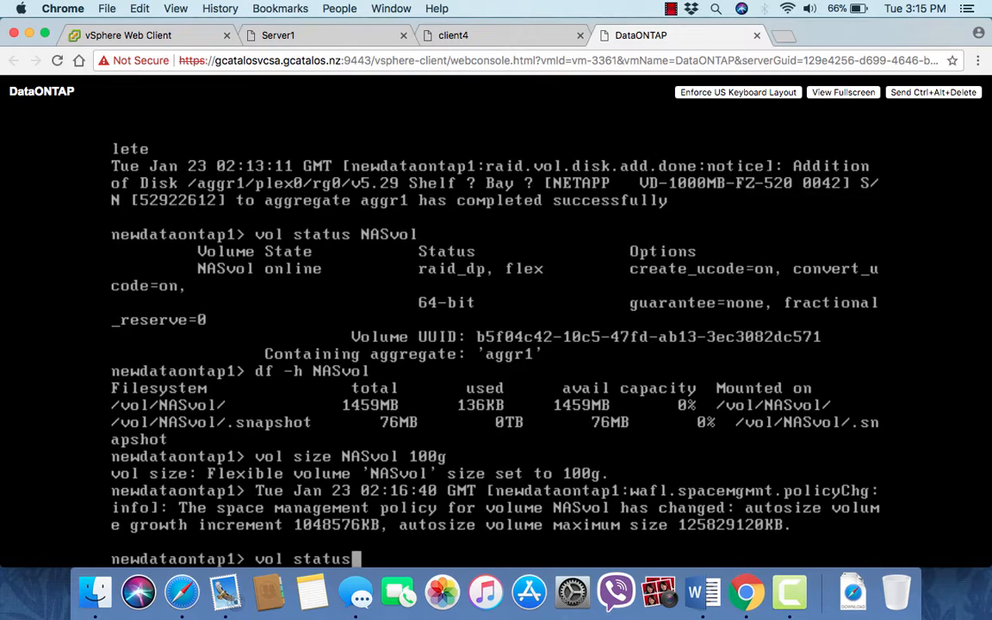
{"action": "type", "text": " NAS"}
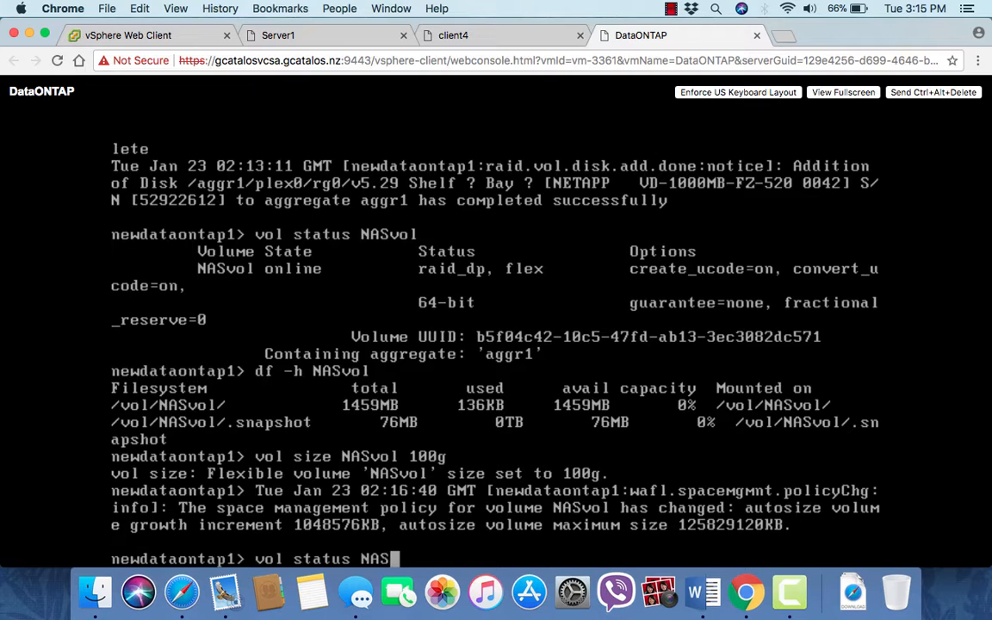
{"action": "type", "text": "vol"}
{"action": "key", "text": "Return"}
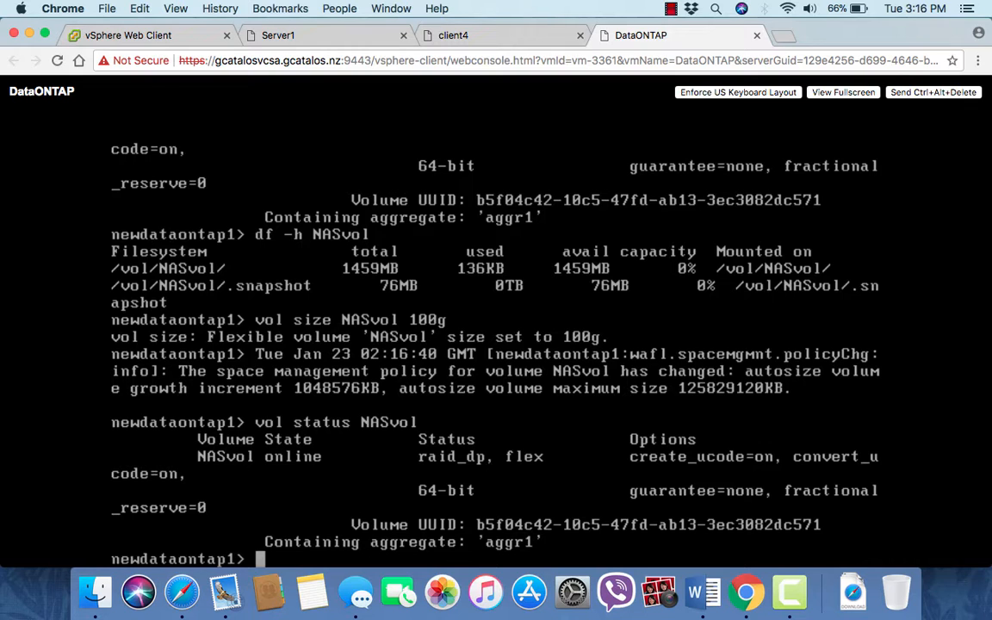
{"action": "type", "text": "df -h NASvol"}
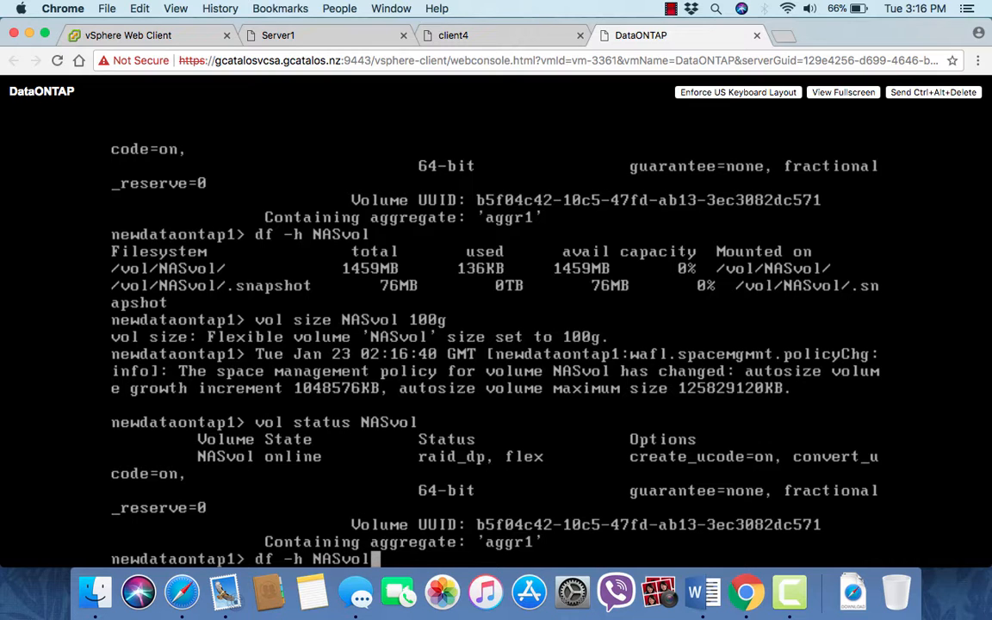
{"action": "key", "text": "Return"}
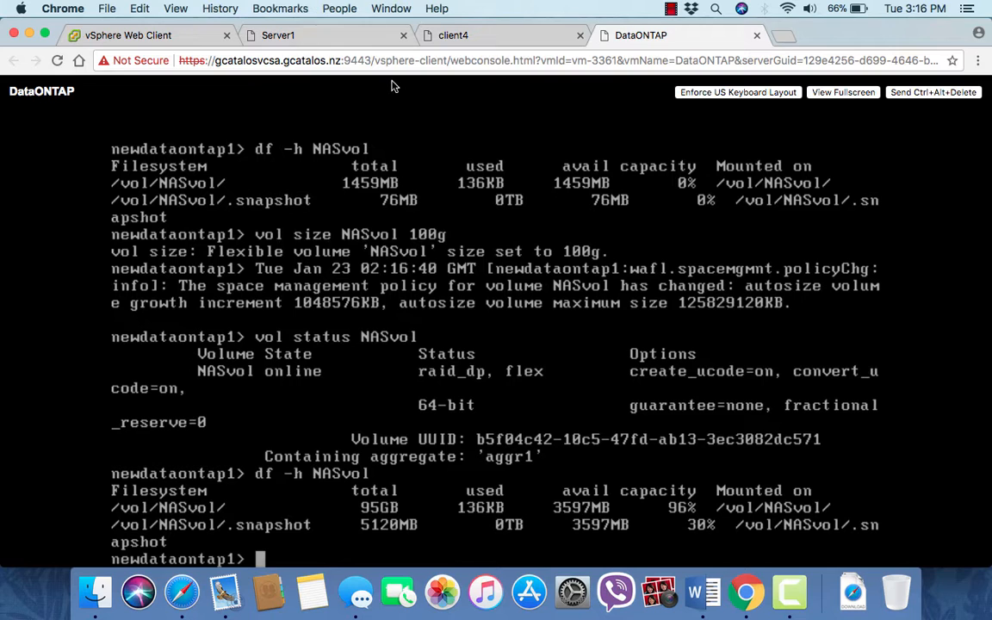
{"action": "left_click", "coordinate": [479, 39]}
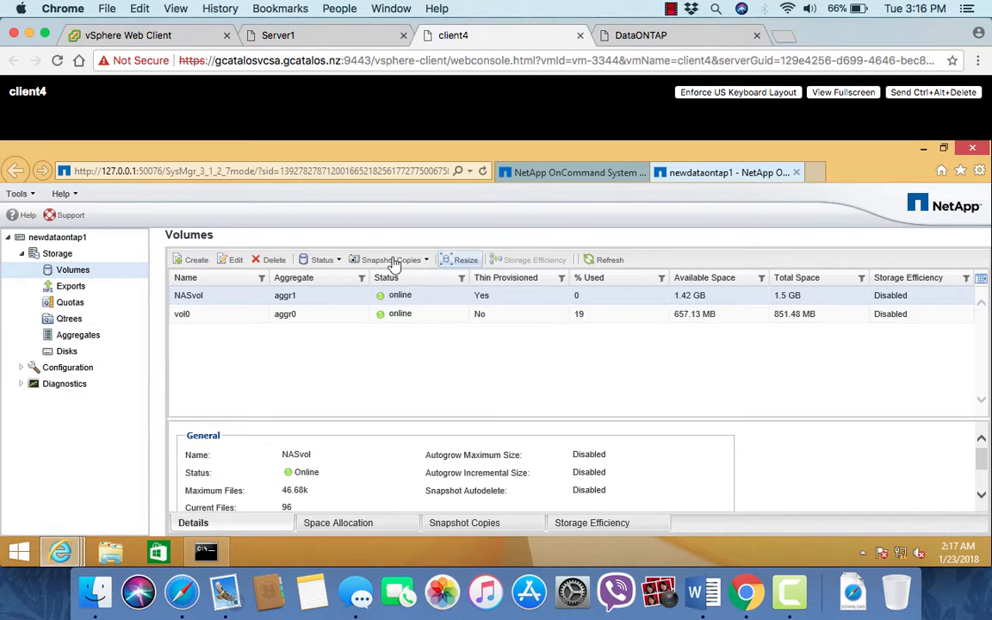
{"action": "left_click", "coordinate": [614, 261]}
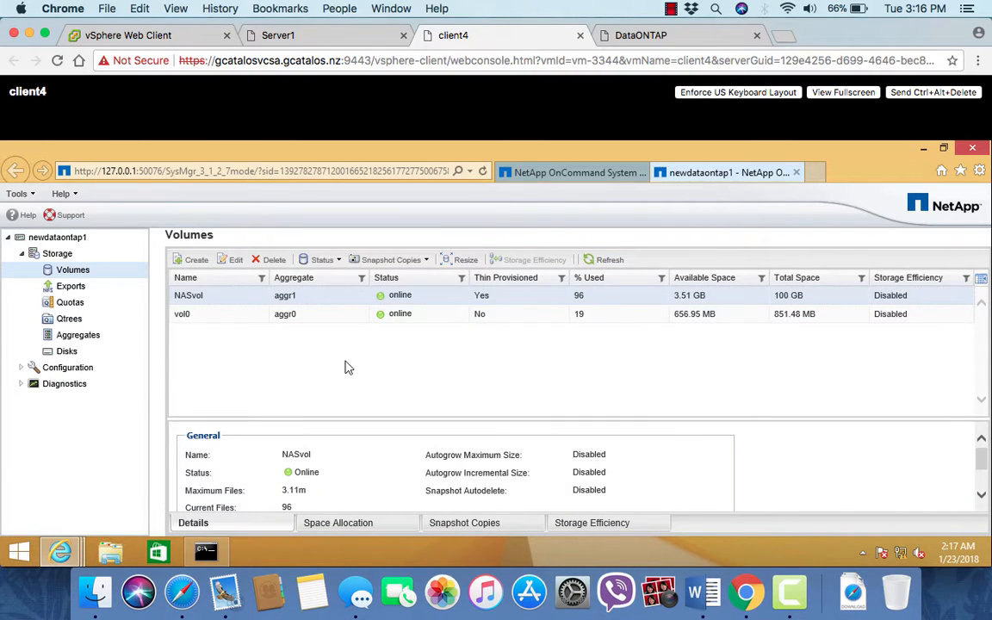
{"action": "left_click", "coordinate": [671, 8]}
{"action": "left_click", "coordinate": [721, 40]}
{"action": "left_click", "coordinate": [672, 8]}
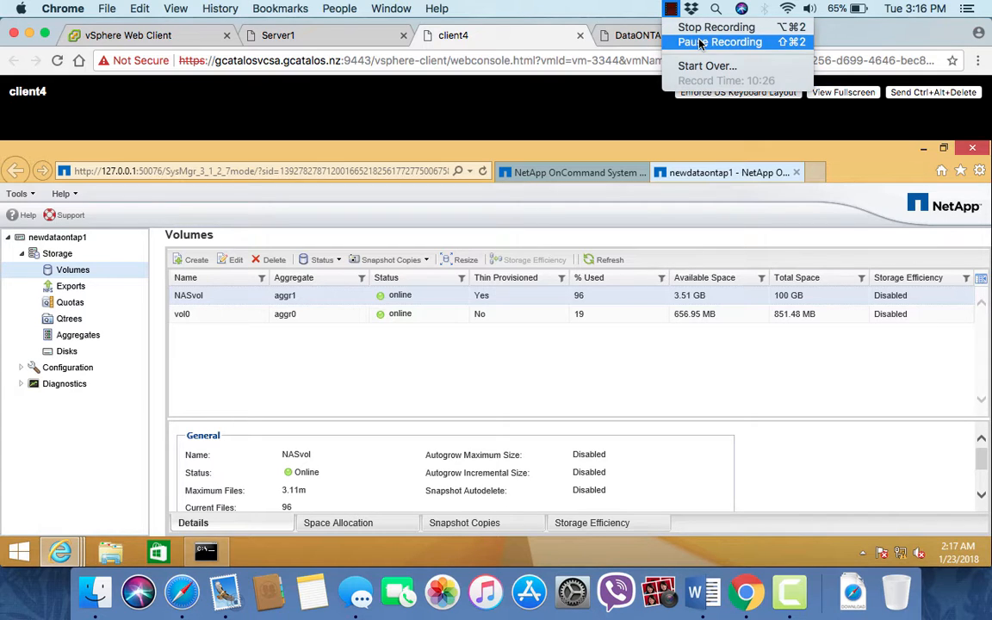
{"action": "left_click", "coordinate": [728, 40]}
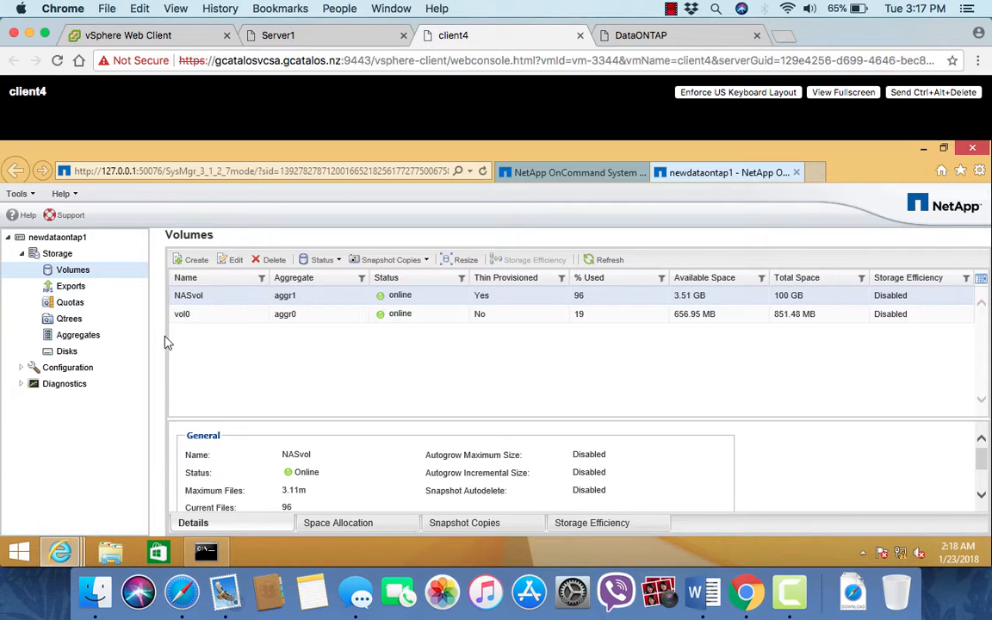
Start creating a qtree on newdataontap1 and name it NASqt1
{"action": "left_click", "coordinate": [73, 319]}
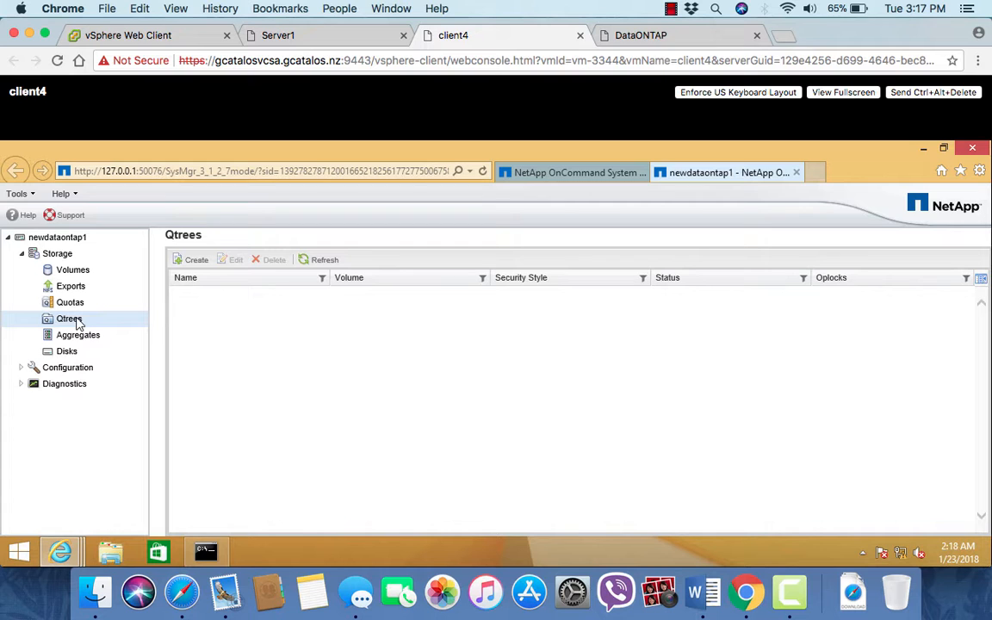
{"action": "left_click", "coordinate": [195, 260]}
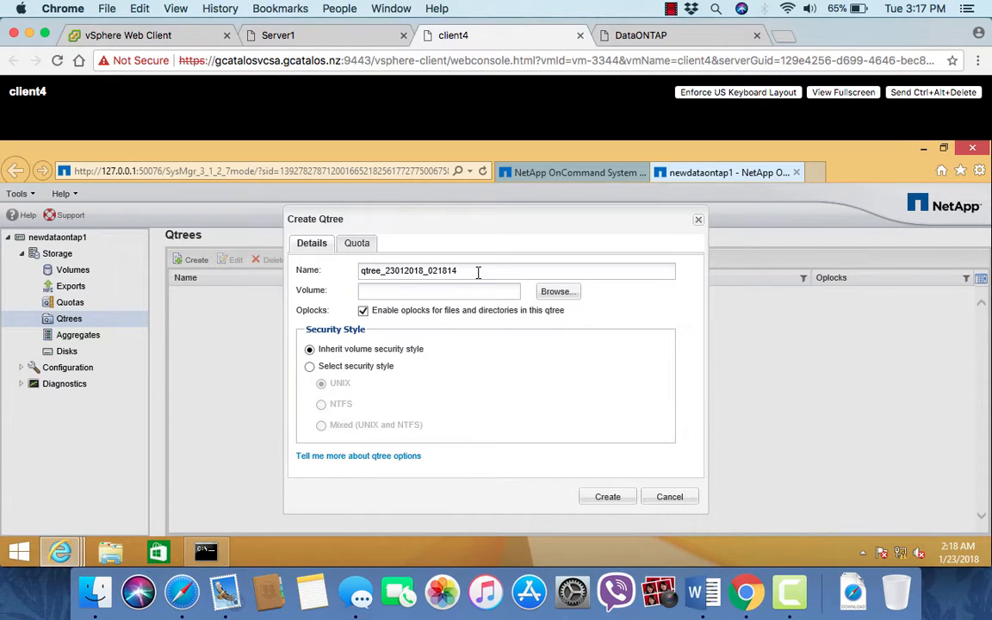
{"action": "left_click_drag", "start_coordinate": [478, 272], "coordinate": [354, 272]}
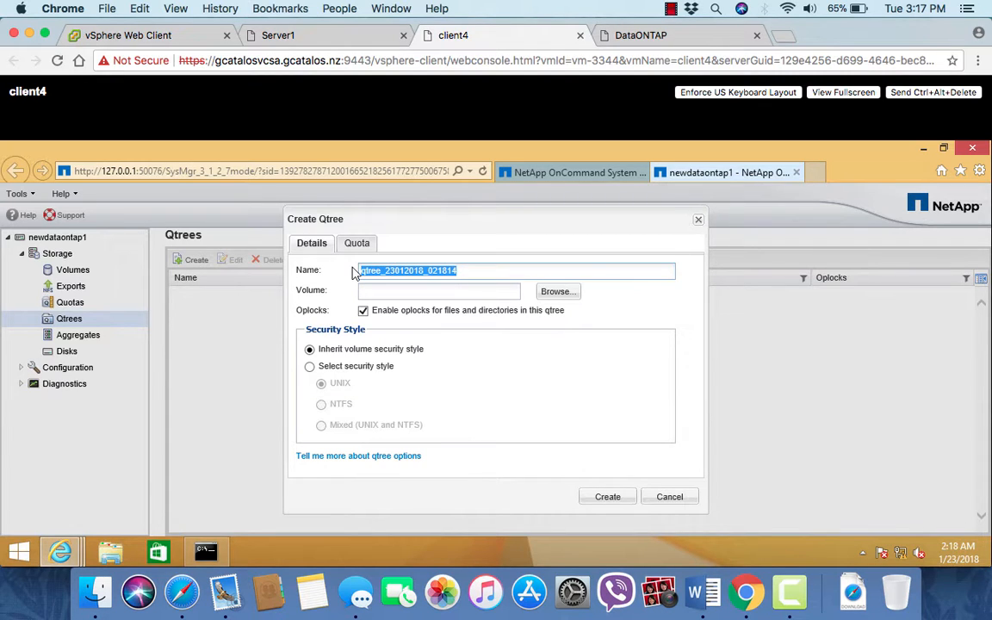
{"action": "type", "text": "NASqt"}
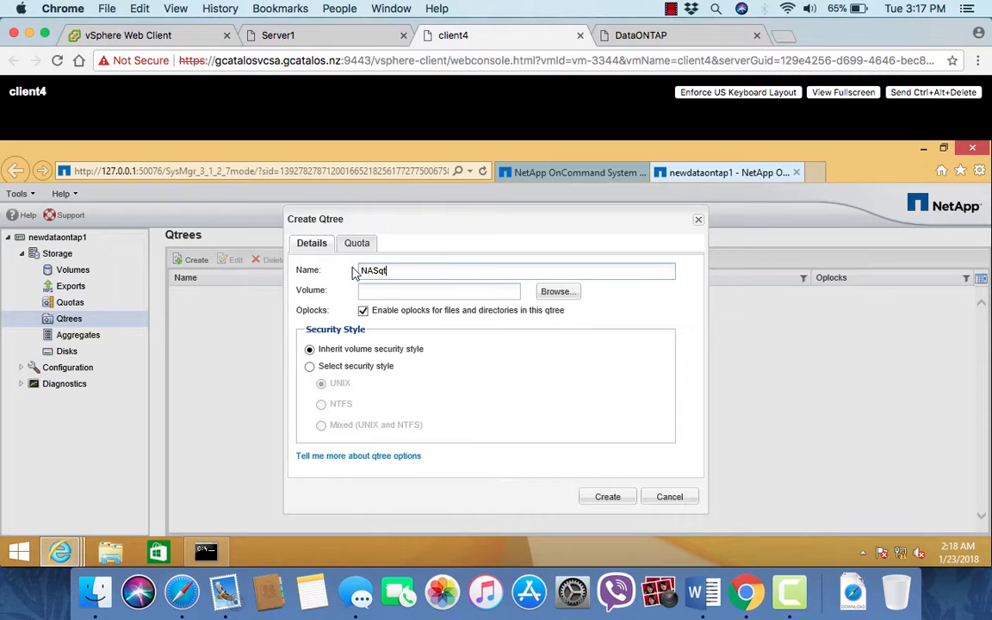
{"action": "type", "text": "1"}
Assign the qtree to the volume NASvol in aggr1 and create it with the UNIX security style
{"action": "left_click", "coordinate": [553, 298]}
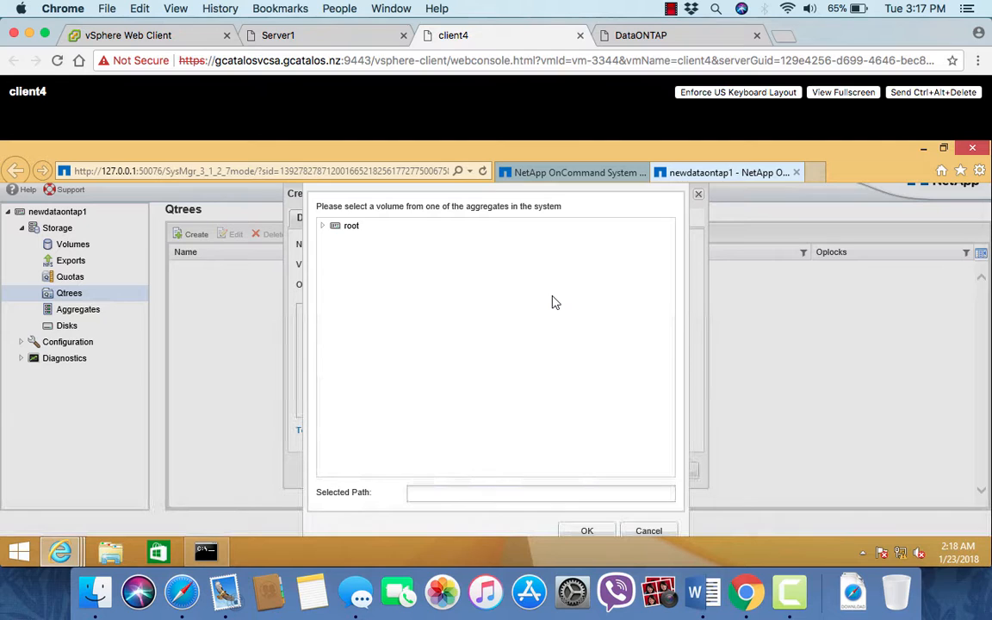
{"action": "left_click", "coordinate": [324, 226]}
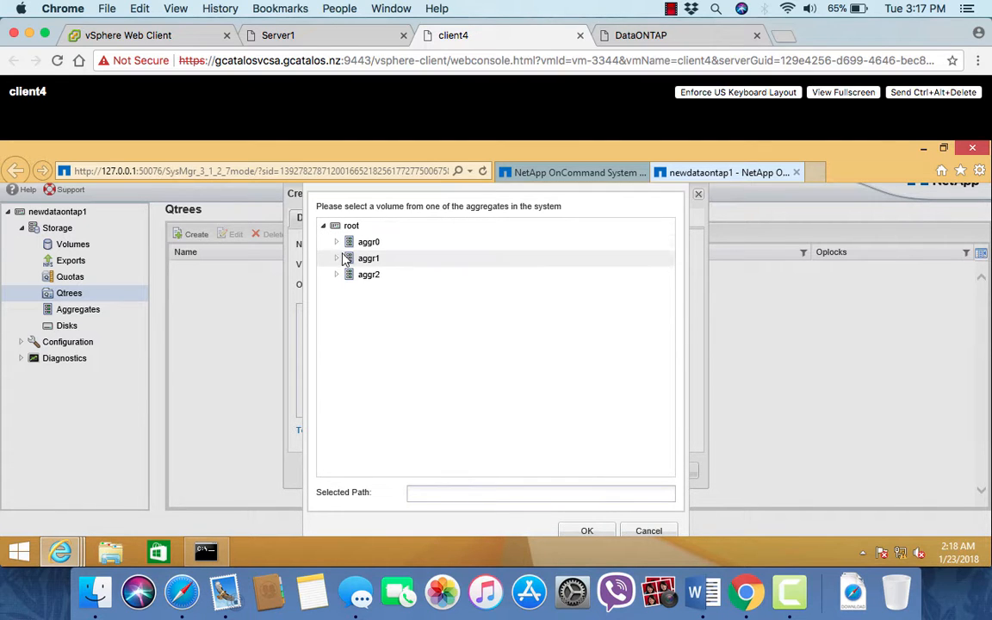
{"action": "left_click", "coordinate": [338, 259]}
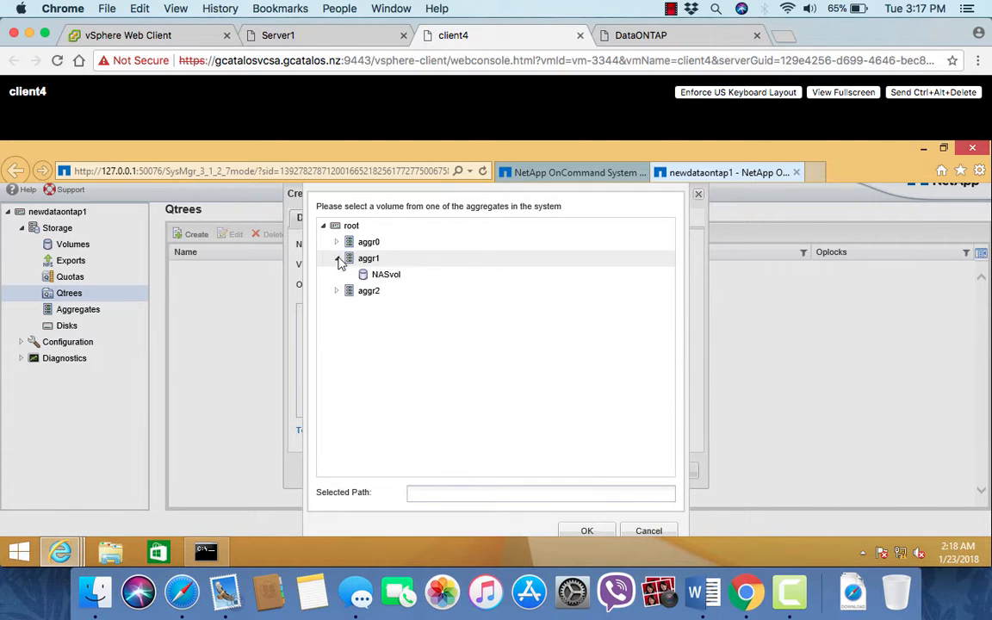
{"action": "left_click", "coordinate": [385, 278]}
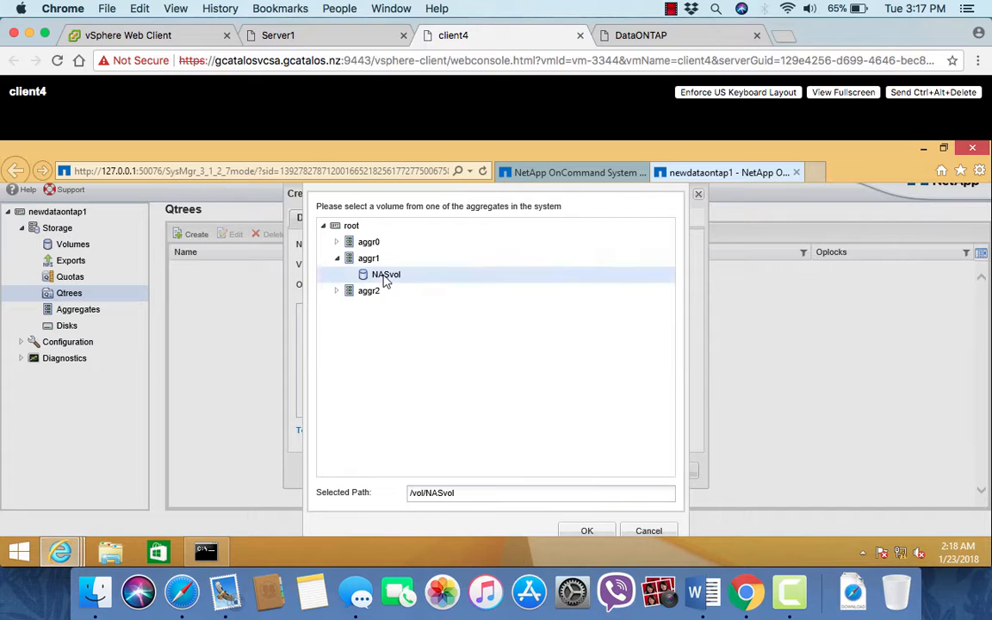
{"action": "left_click", "coordinate": [591, 533]}
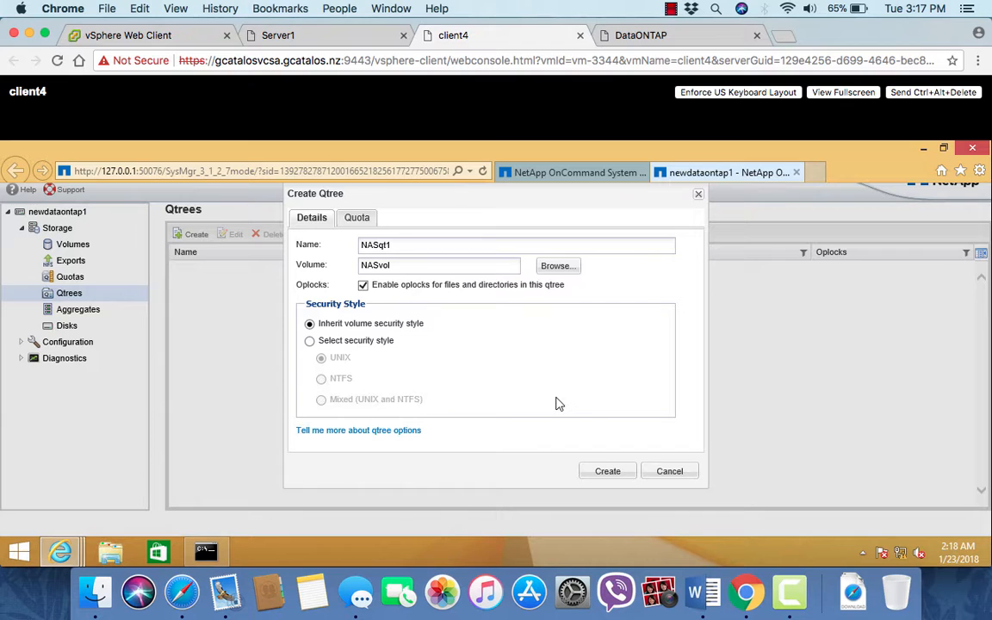
{"action": "left_click", "coordinate": [311, 342]}
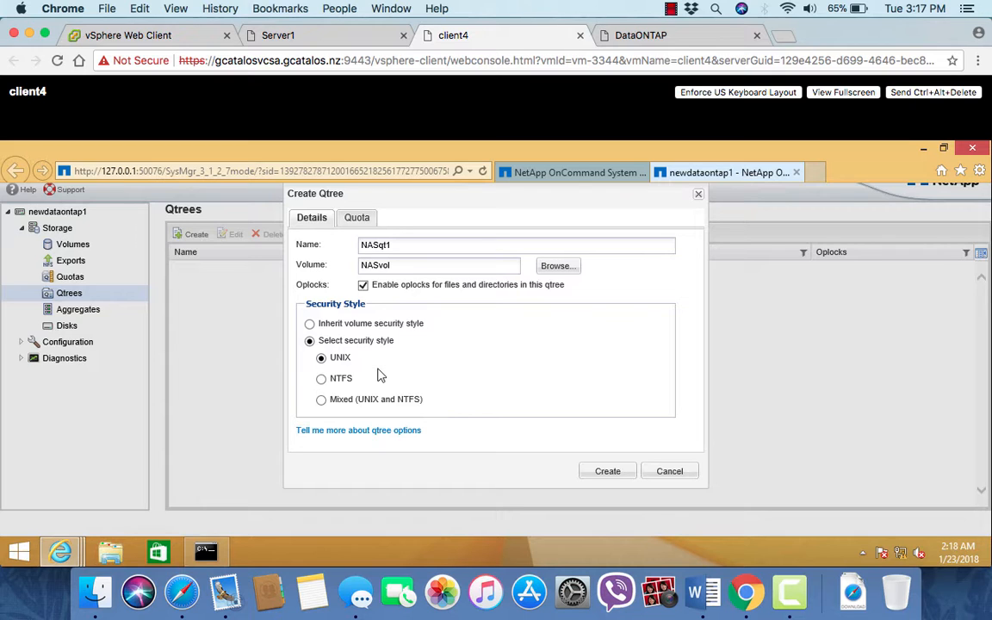
{"action": "left_click", "coordinate": [591, 471]}
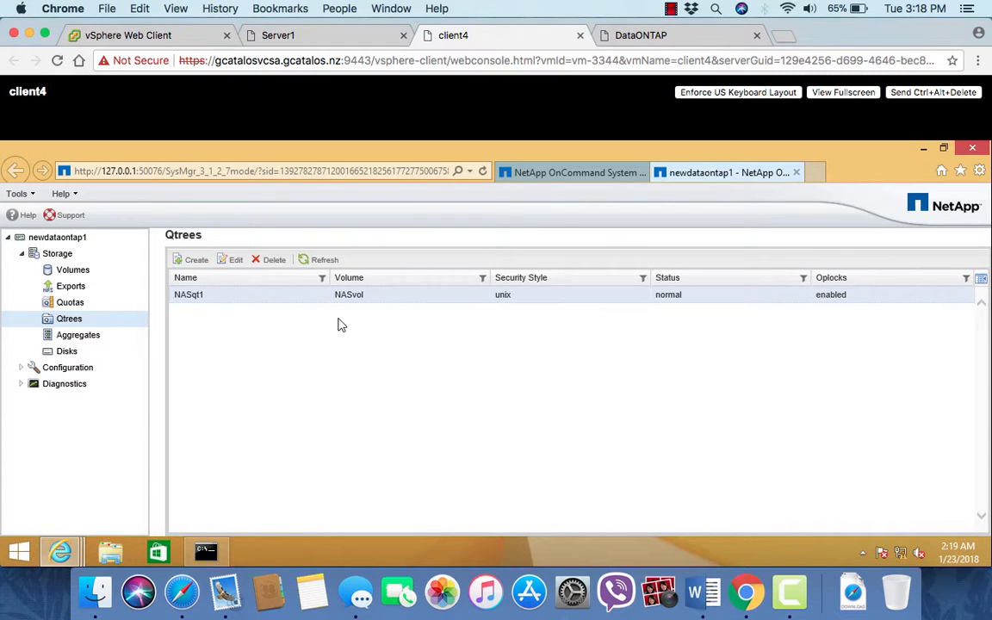
In the DataONTAP console, create a second qtree with the command "qtree create /vol/NASvol/NASqt2"
{"action": "key", "text": "ctrl+Left"}
{"action": "key", "text": "ctrl+Right"}
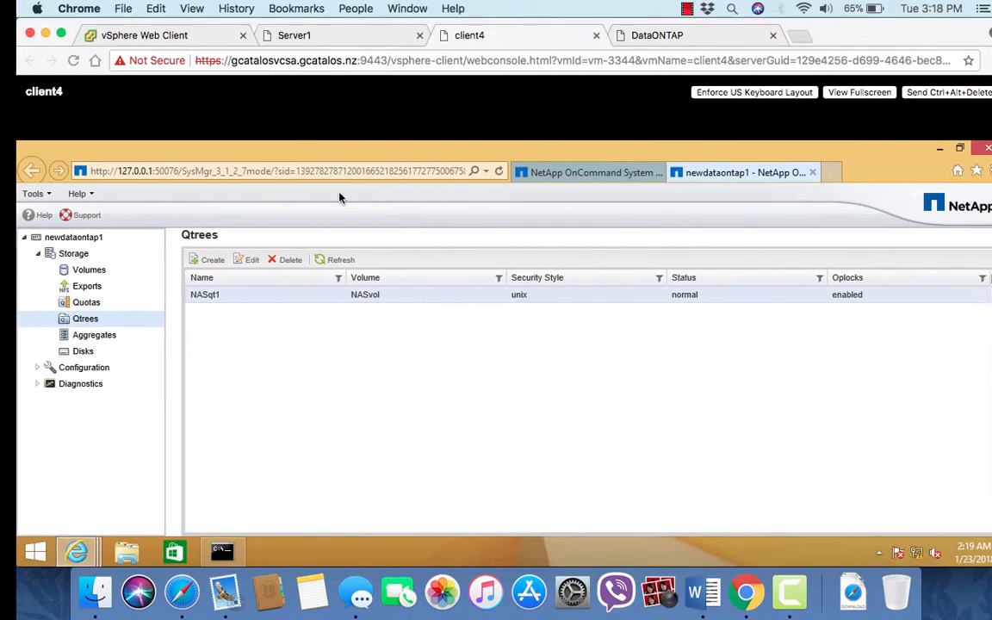
{"action": "left_click", "coordinate": [603, 34]}
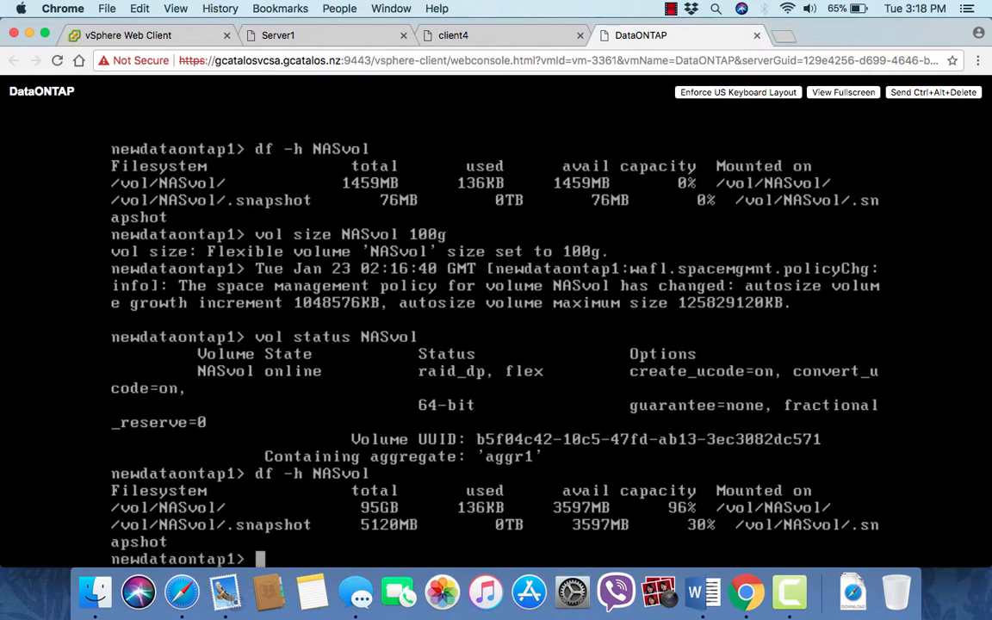
{"action": "key", "text": "Return"}
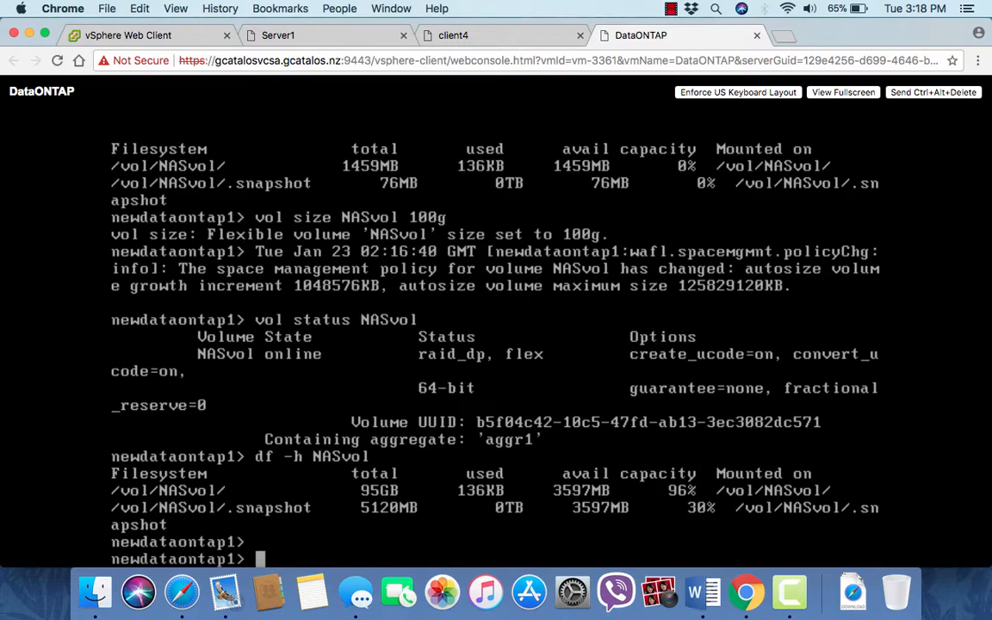
{"action": "type", "text": "qtree cr"}
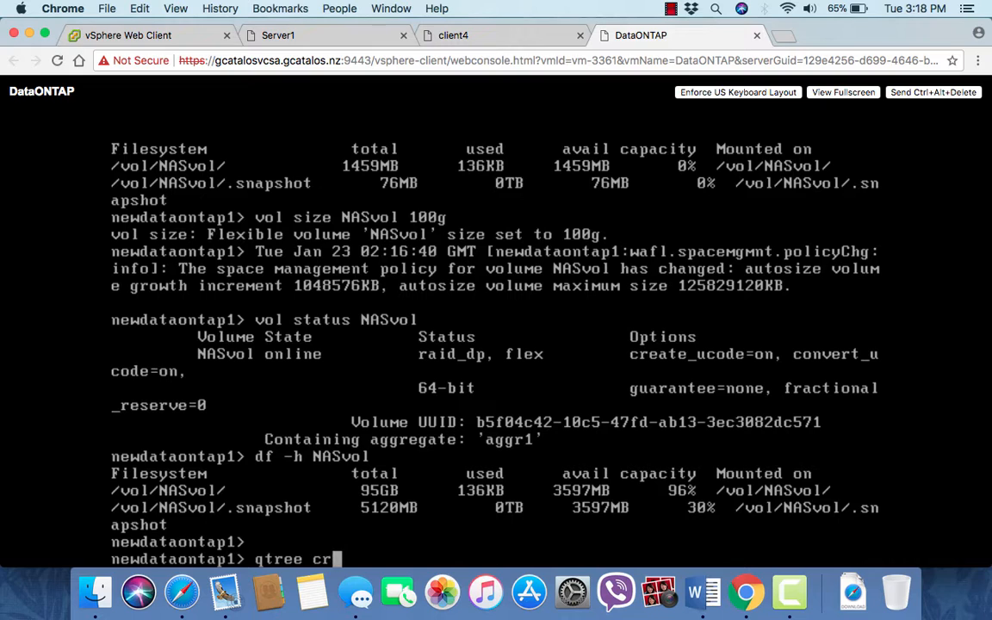
{"action": "type", "text": "eate /"}
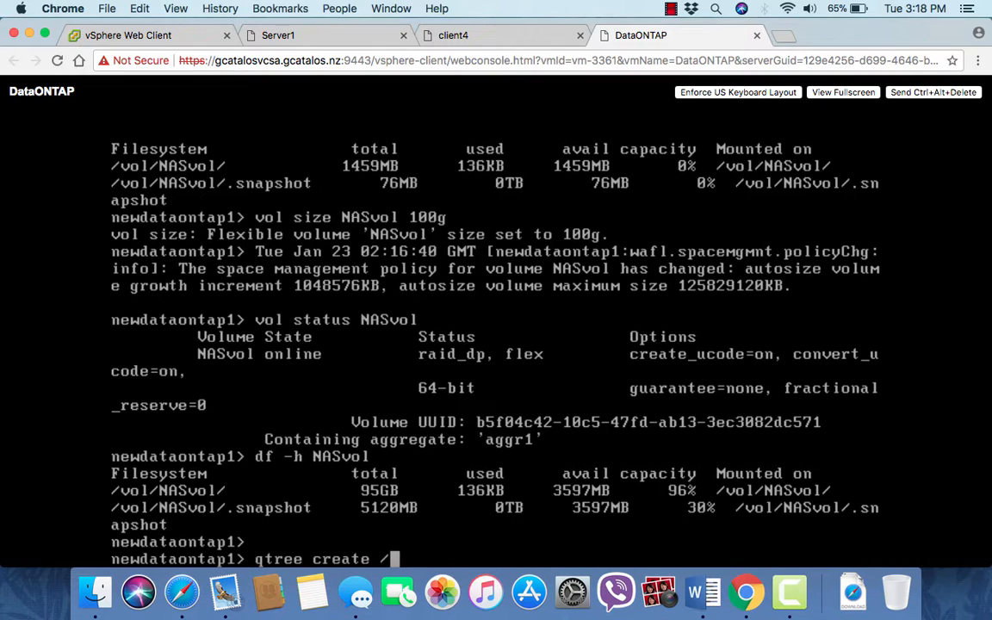
{"action": "type", "text": "vol/N"}
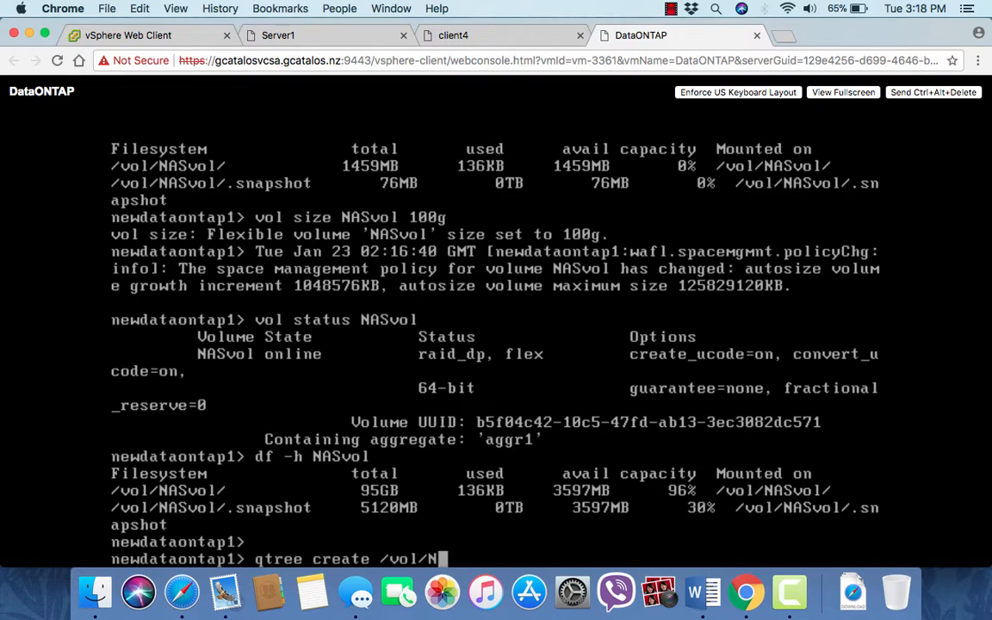
{"action": "type", "text": "ASvol"}
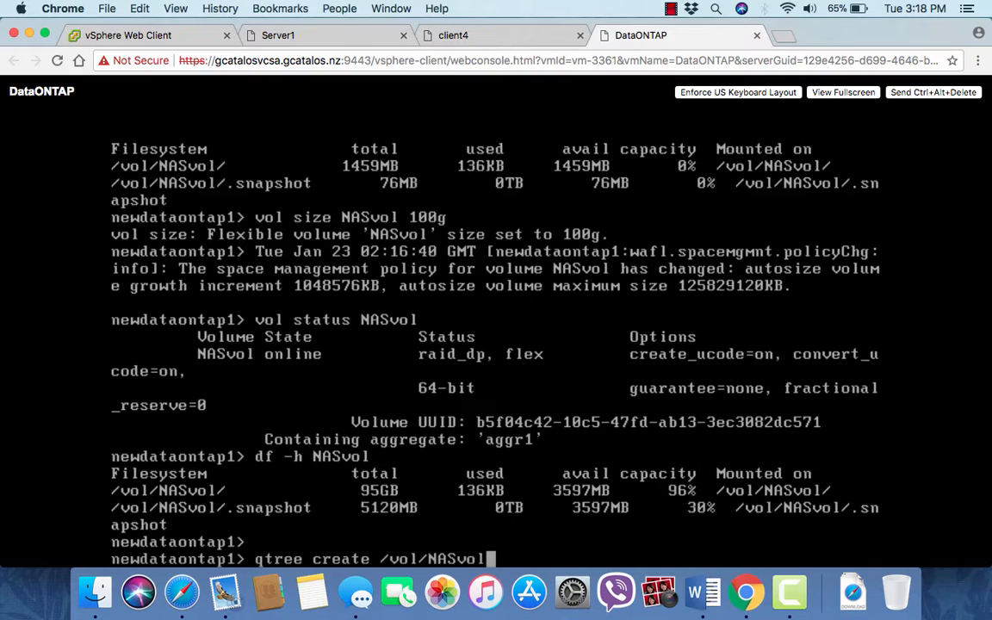
{"action": "type", "text": "/NASqt2"}
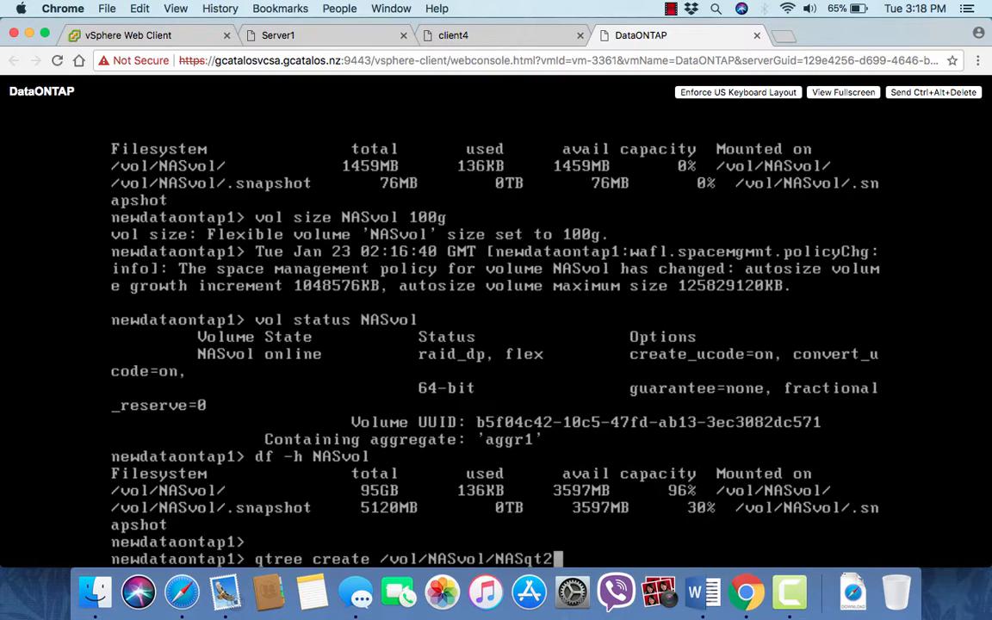
{"action": "key", "text": "Return"}
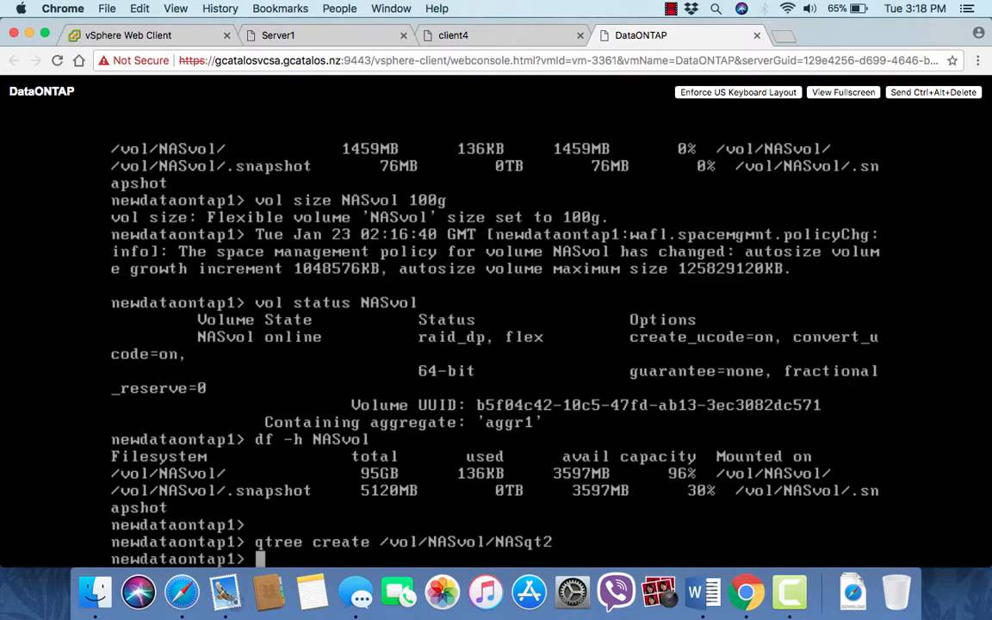
List the qtrees with "qtree status", and refresh the qtrees list in the client4 console
{"action": "type", "text": "qtree"}
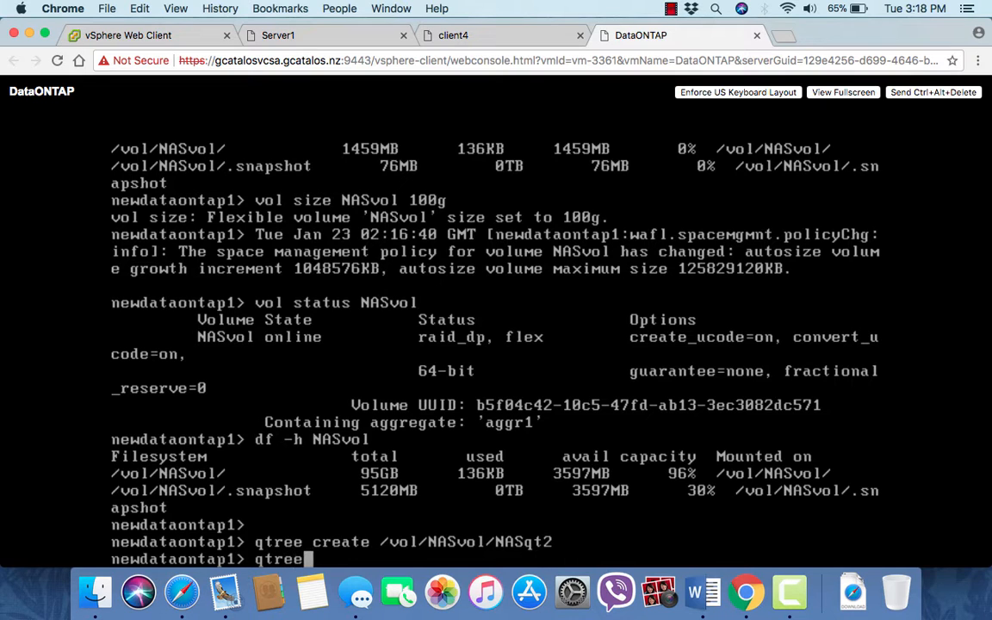
{"action": "type", "text": " status"}
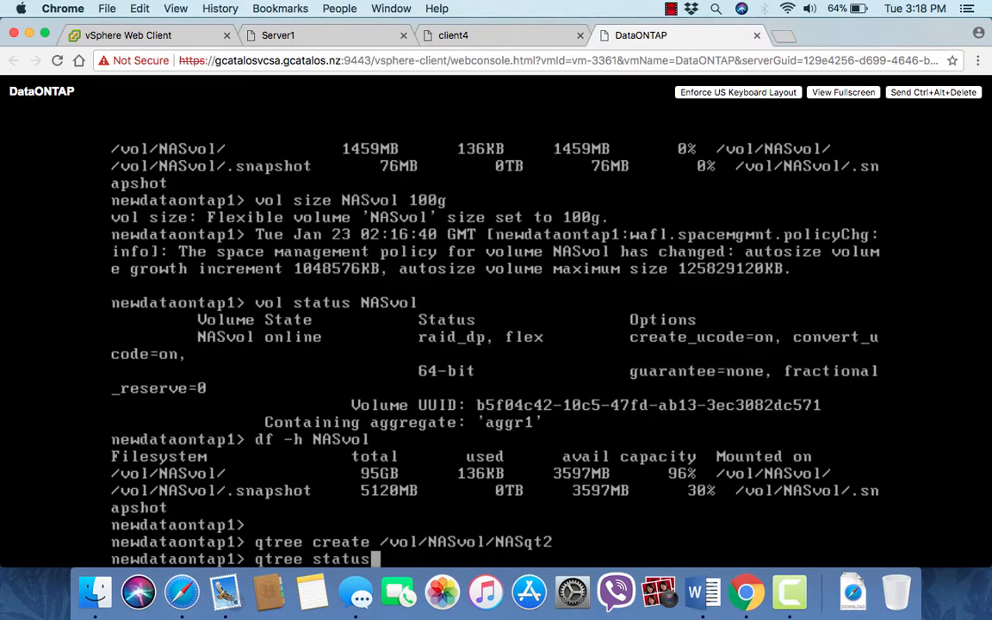
{"action": "key", "text": "Return"}
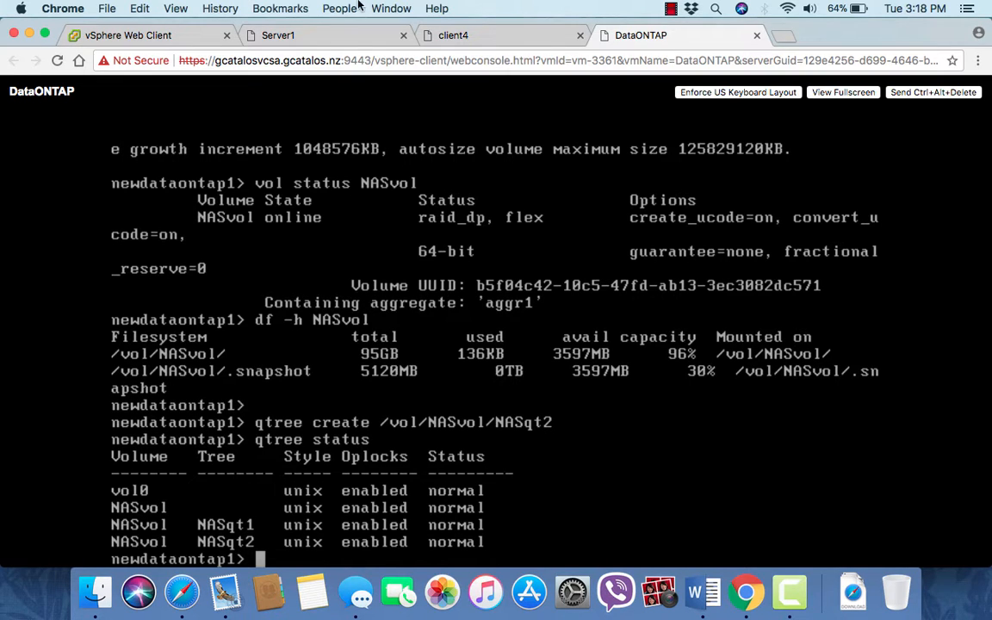
{"action": "left_click", "coordinate": [483, 42]}
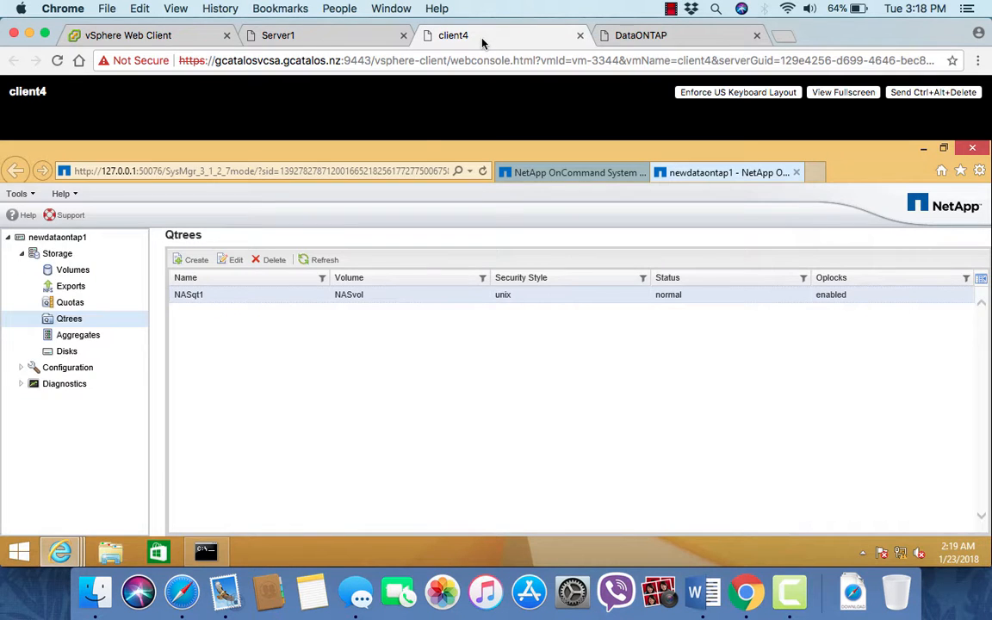
{"action": "left_click", "coordinate": [323, 261]}
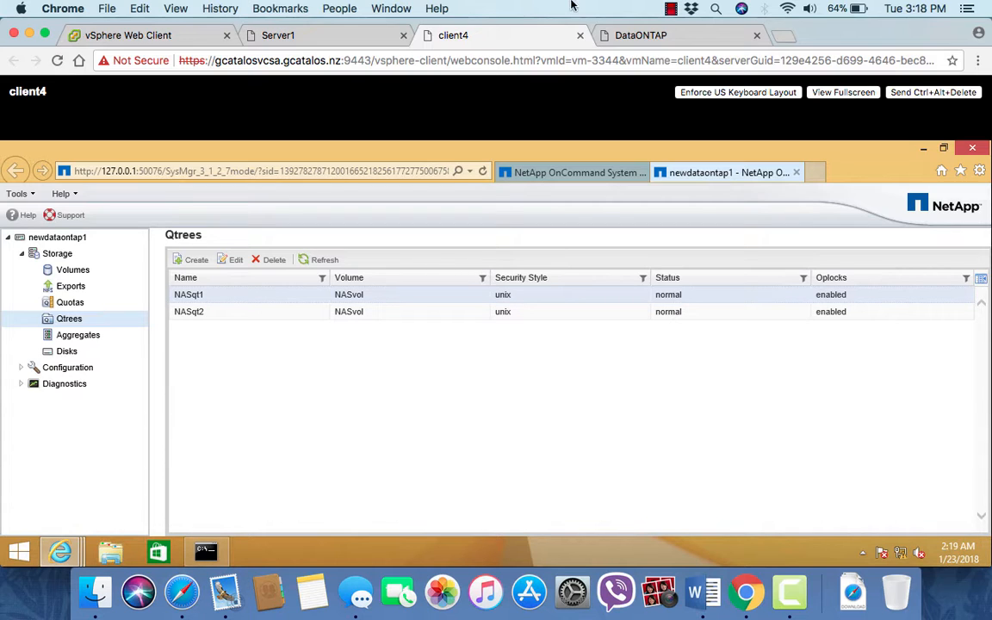
{"action": "left_click", "coordinate": [671, 9]}
{"action": "left_click", "coordinate": [689, 43]}
Delete the qtree NASqt2 and confirm the deletion
{"action": "left_click", "coordinate": [210, 316]}
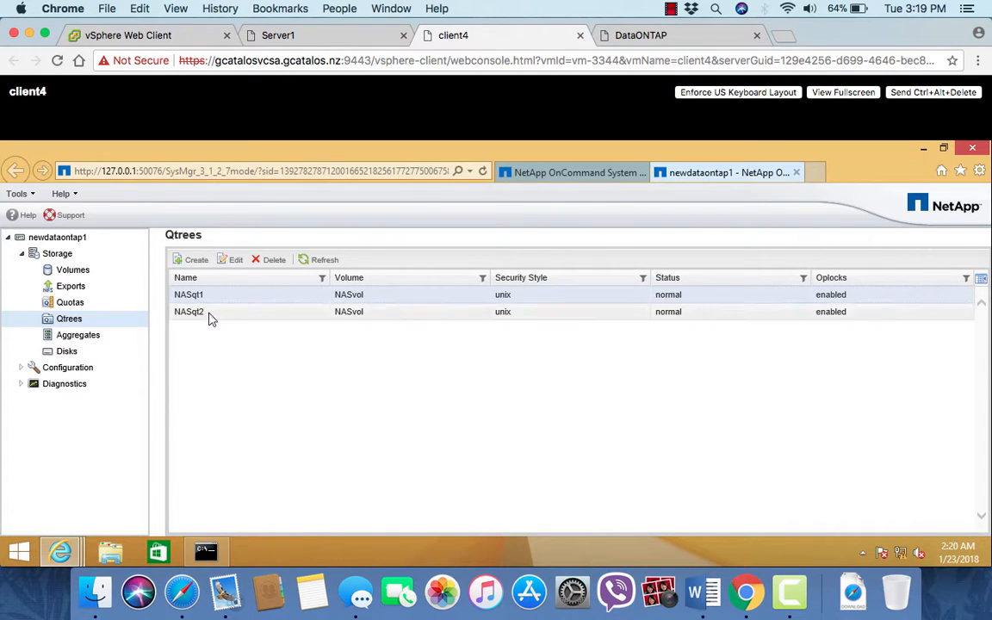
{"action": "left_click", "coordinate": [274, 260]}
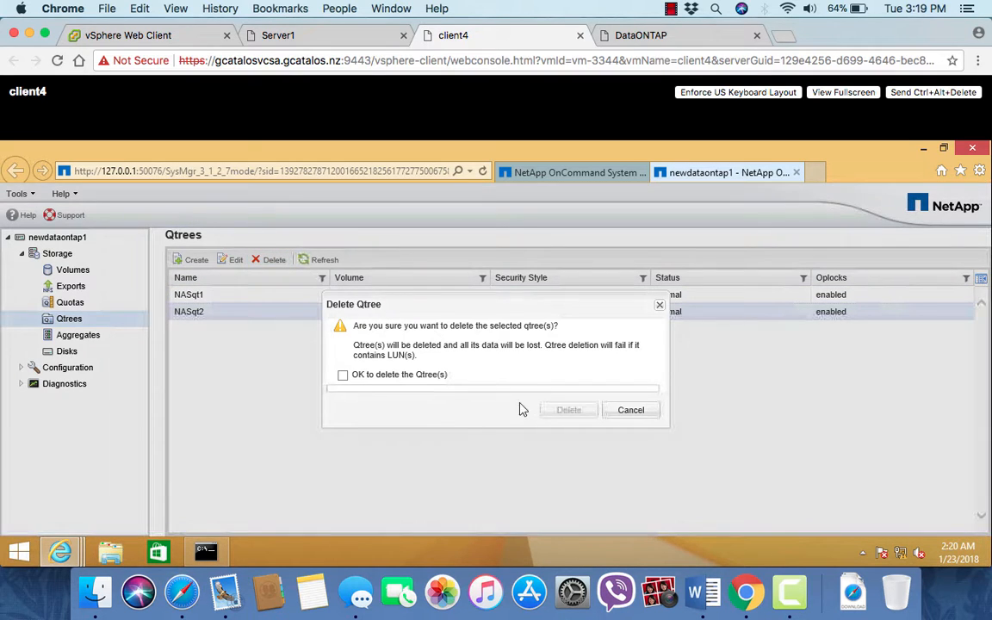
{"action": "left_click", "coordinate": [412, 377]}
{"action": "left_click", "coordinate": [566, 414]}
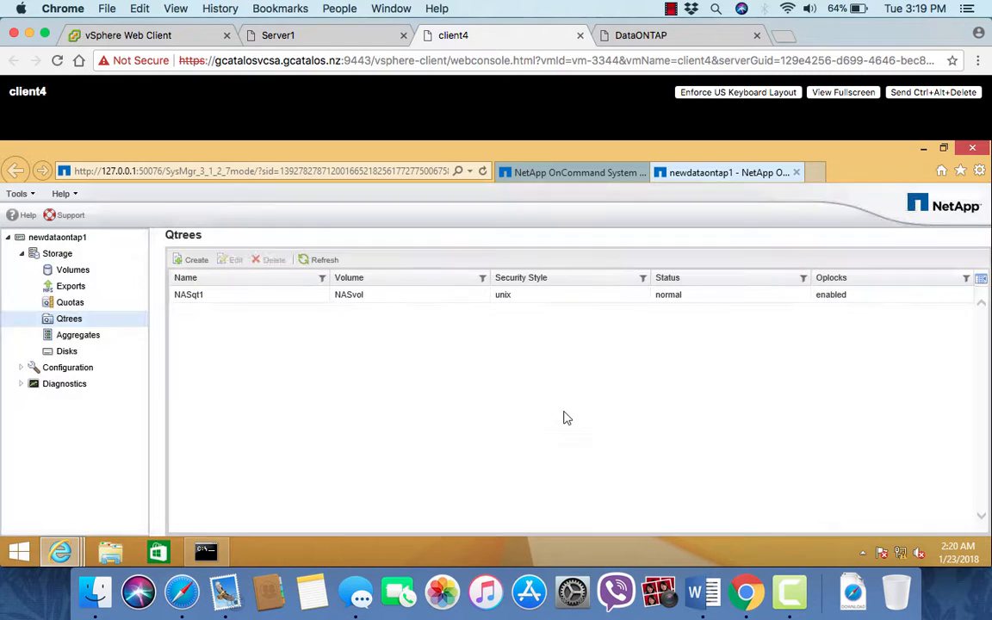
In the DataONTAP console, switch to the advanced privilege level with the command "priv set advanced"
{"action": "left_click", "coordinate": [279, 300]}
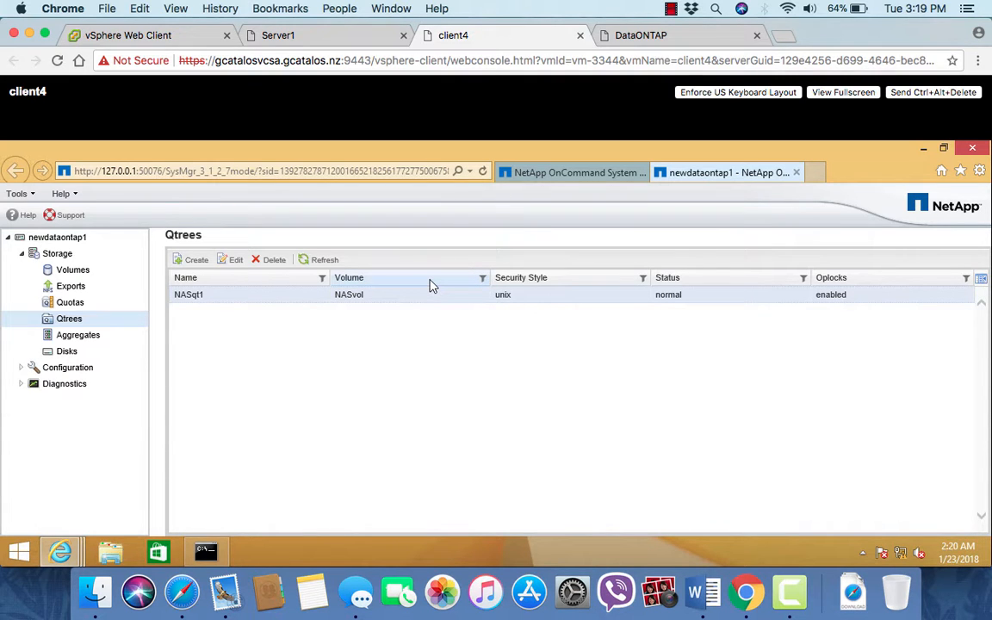
{"action": "left_click", "coordinate": [622, 31]}
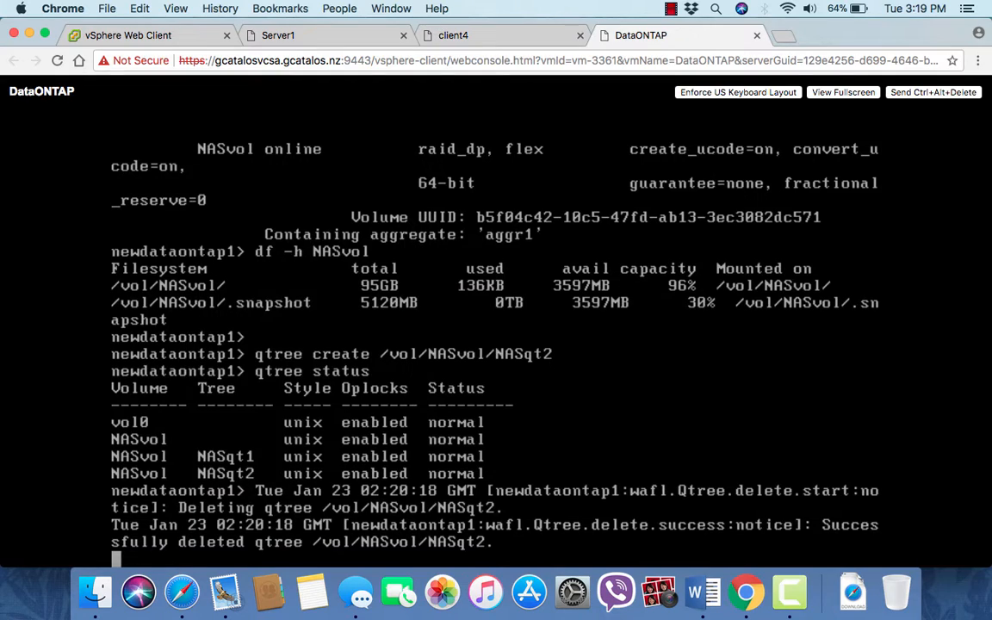
{"action": "key", "text": "Return"}
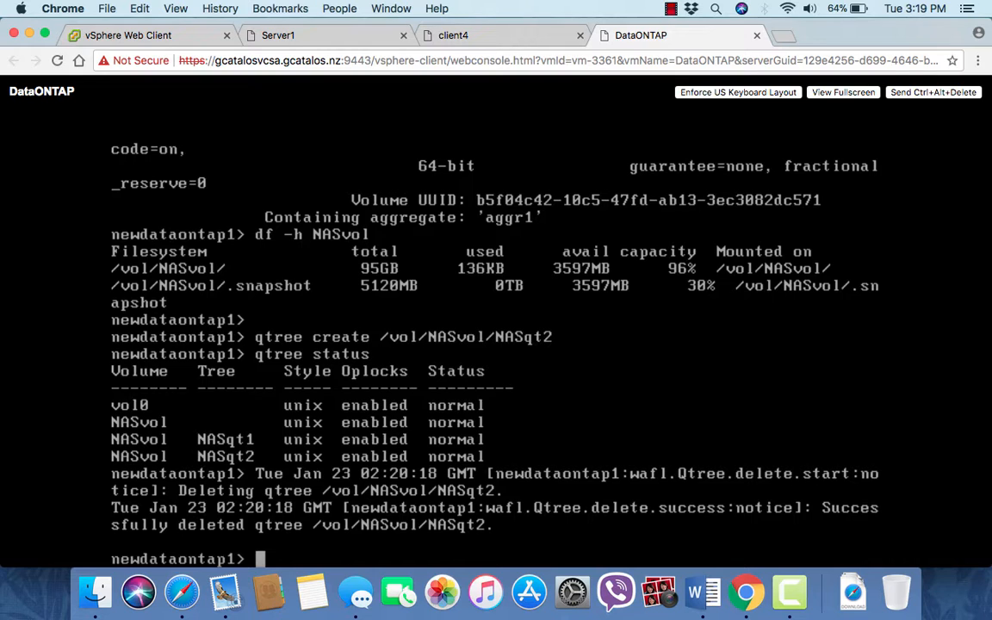
{"action": "type", "text": "priv set "}
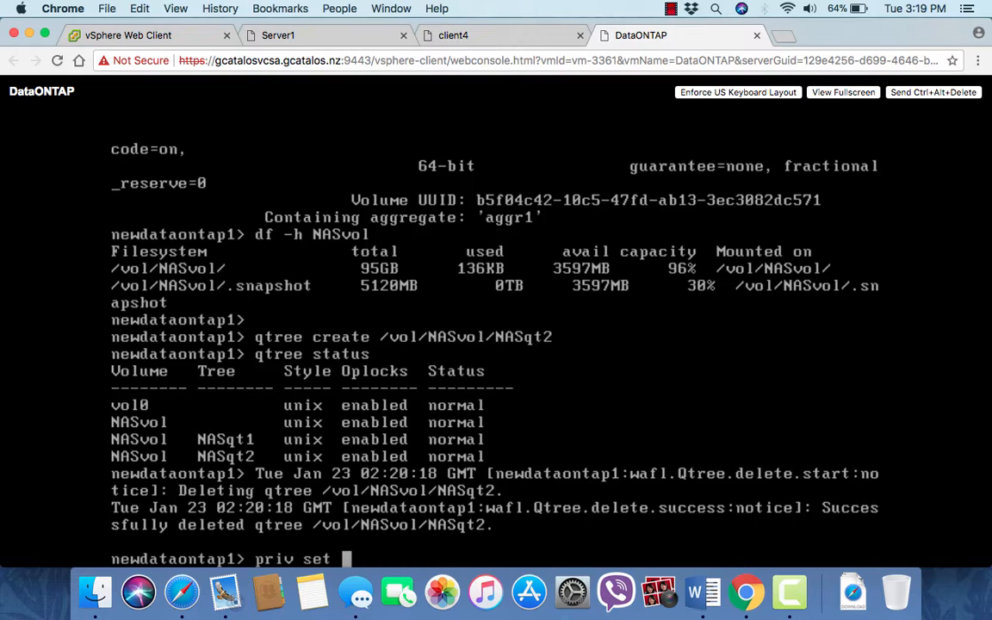
{"action": "type", "text": "advanced"}
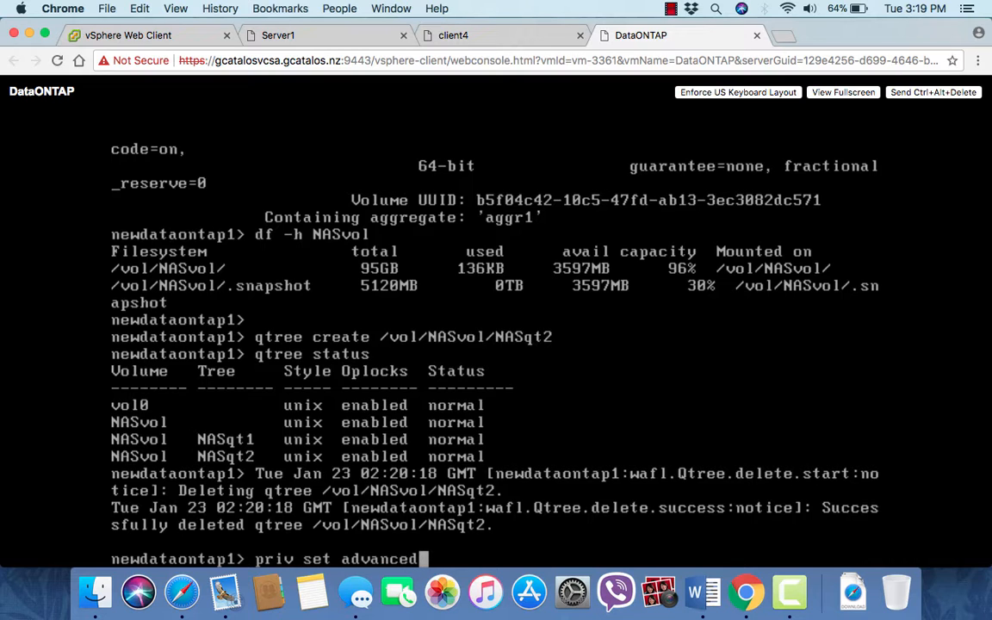
{"action": "key", "text": "Return"}
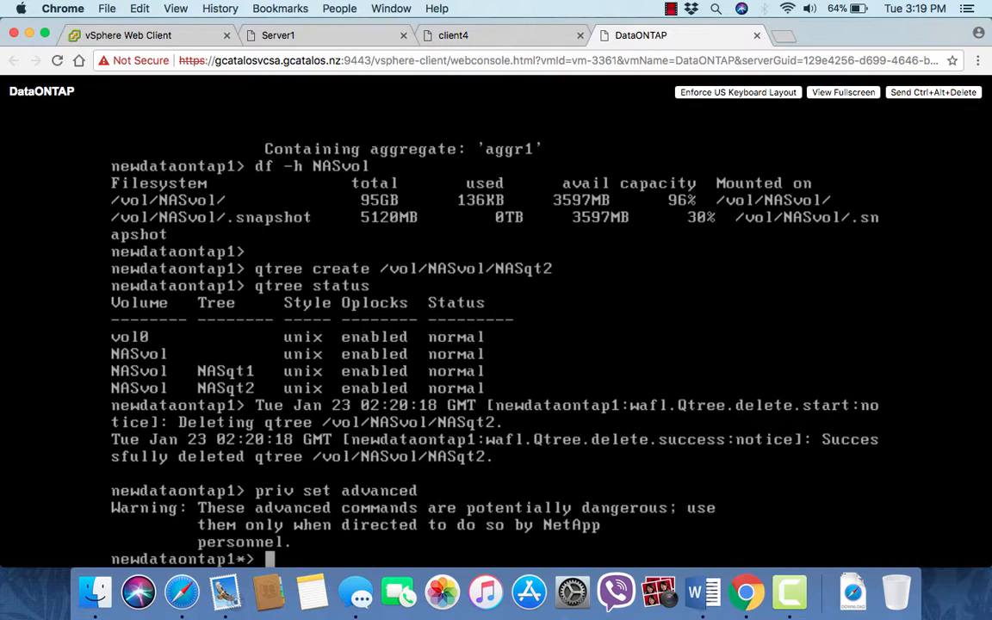
Delete the first qtree with "qtree delete /vol/NASvol/NASqt1", and return to the normal privilege level with "priv set"
{"action": "type", "text": "qtree delete /"}
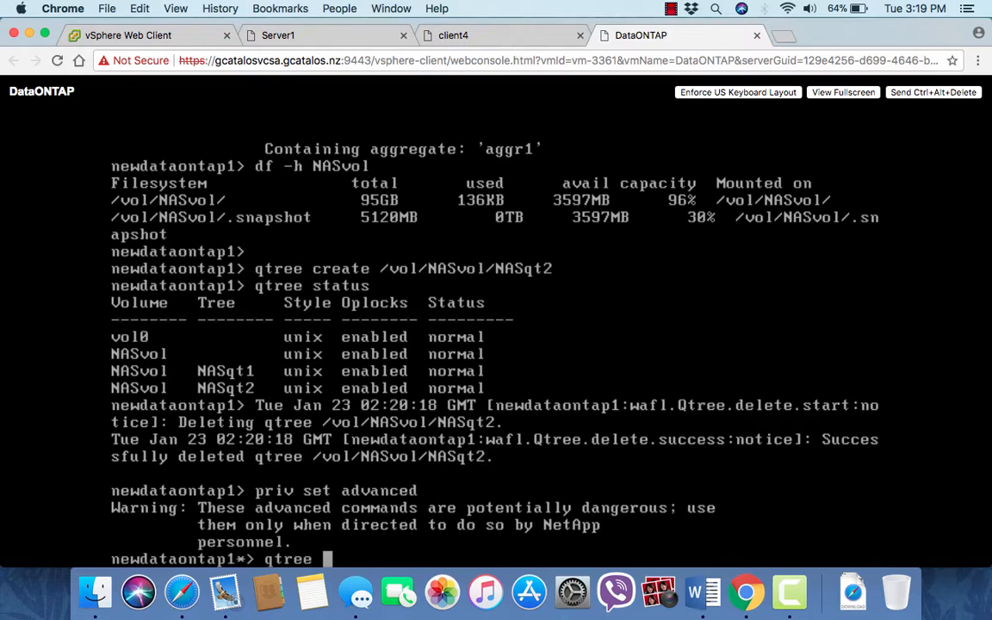
{"action": "type", "text": "vo"}
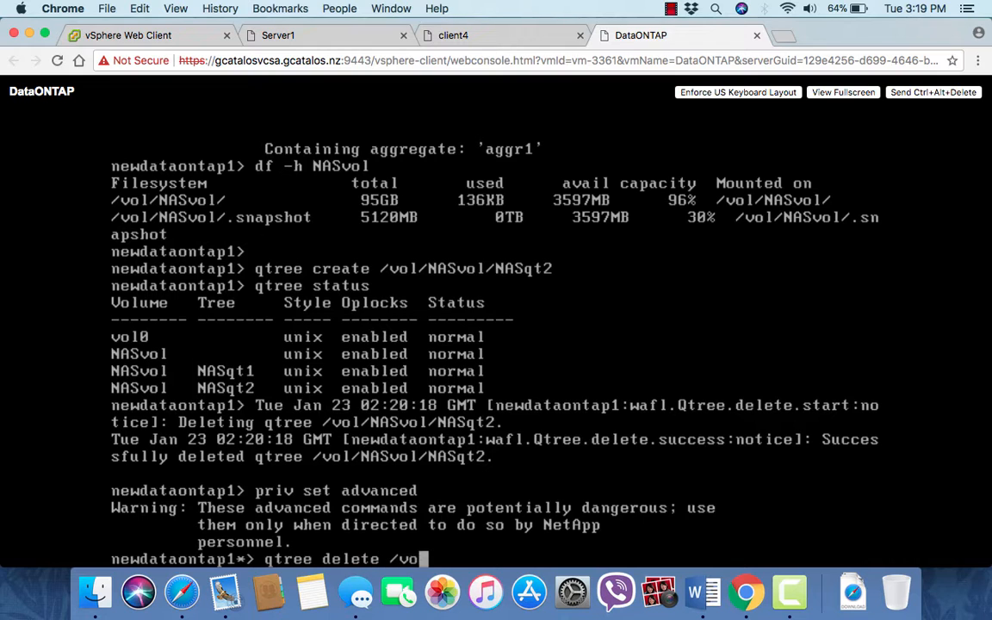
{"action": "type", "text": "l/N"}
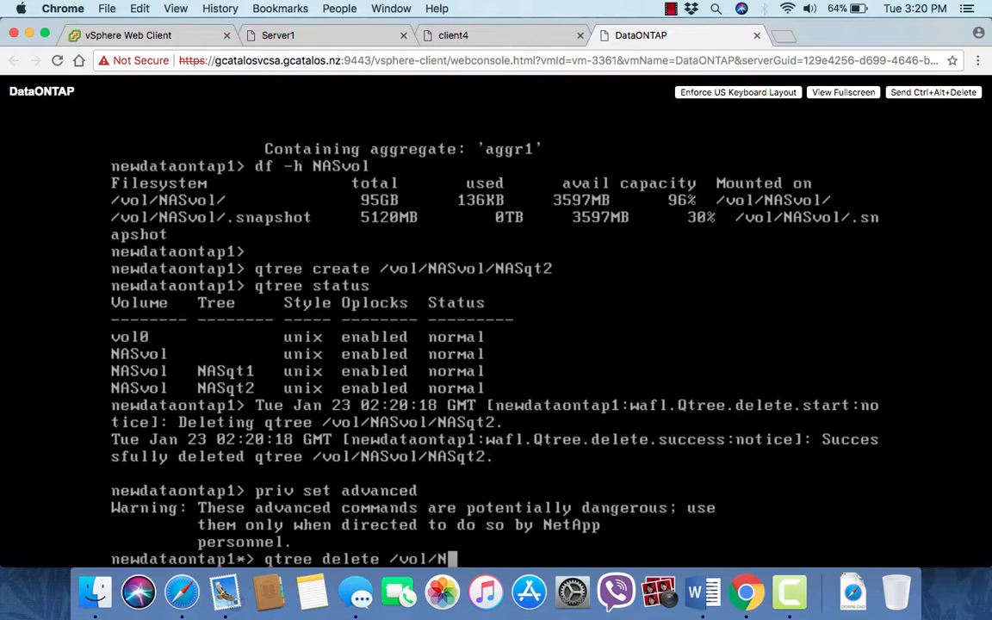
{"action": "type", "text": "ASvol/"}
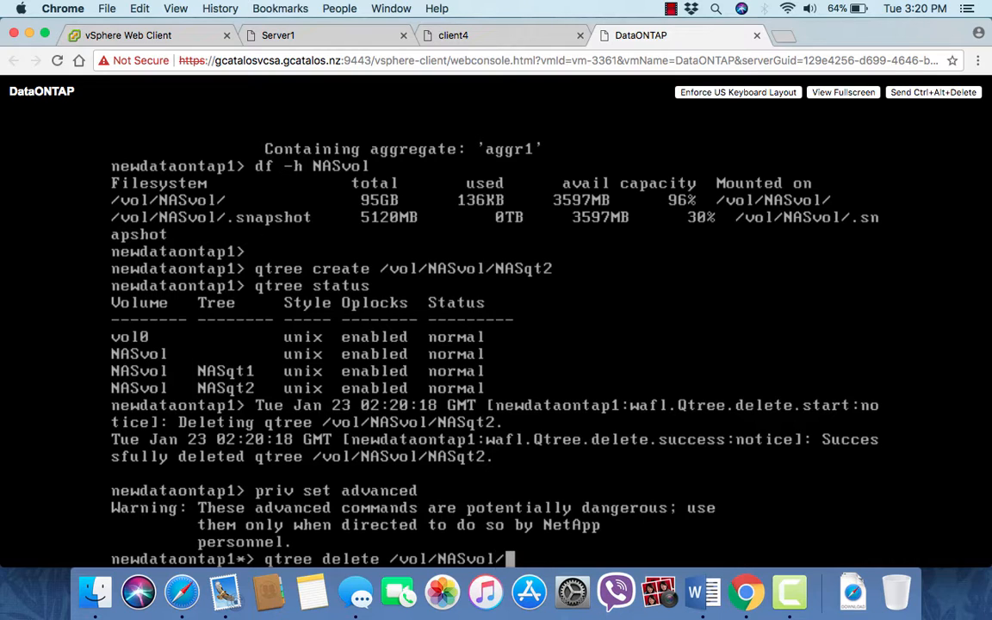
{"action": "type", "text": "NASqt"}
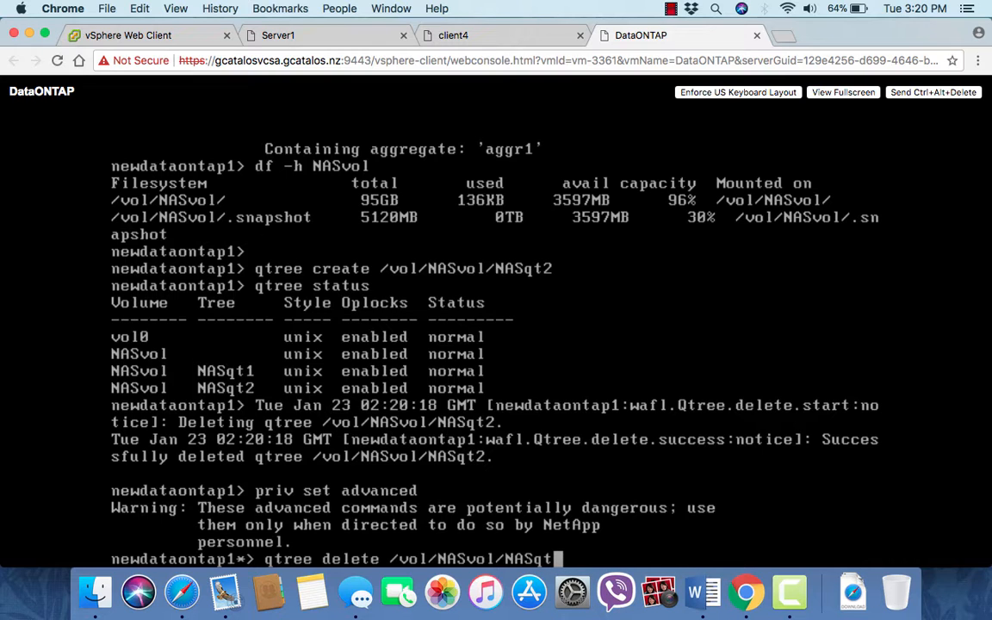
{"action": "type", "text": "1"}
{"action": "key", "text": "Return"}
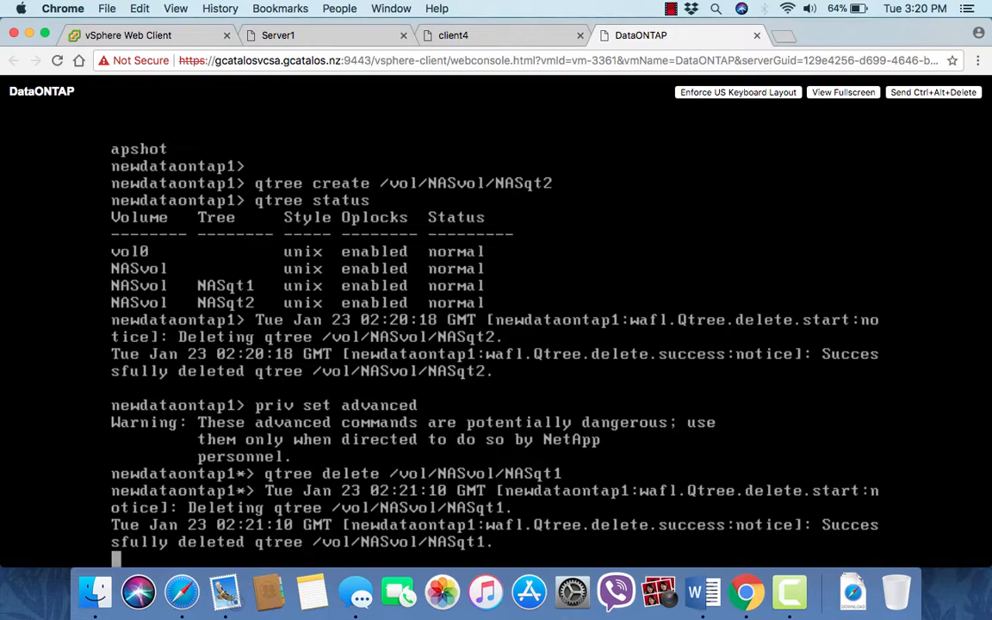
{"action": "key", "text": "Return"}
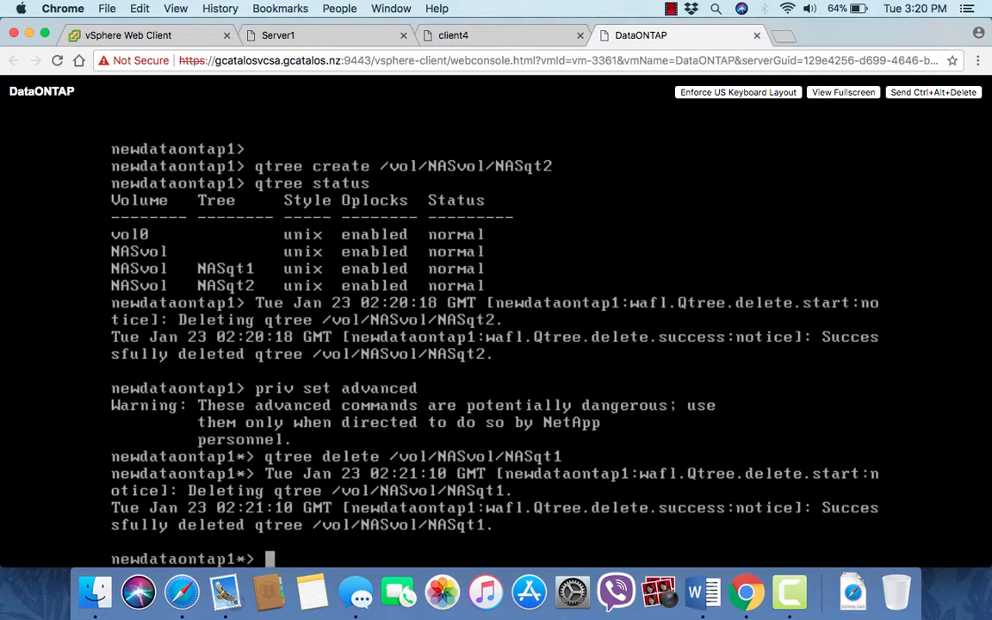
{"action": "type", "text": "priv set"}
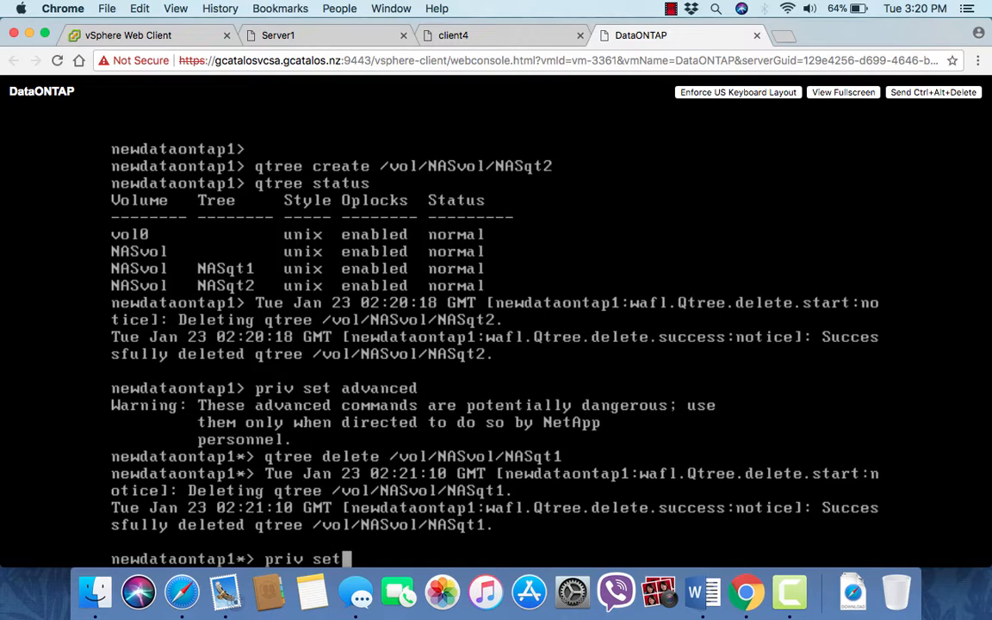
{"action": "key", "text": "Return"}
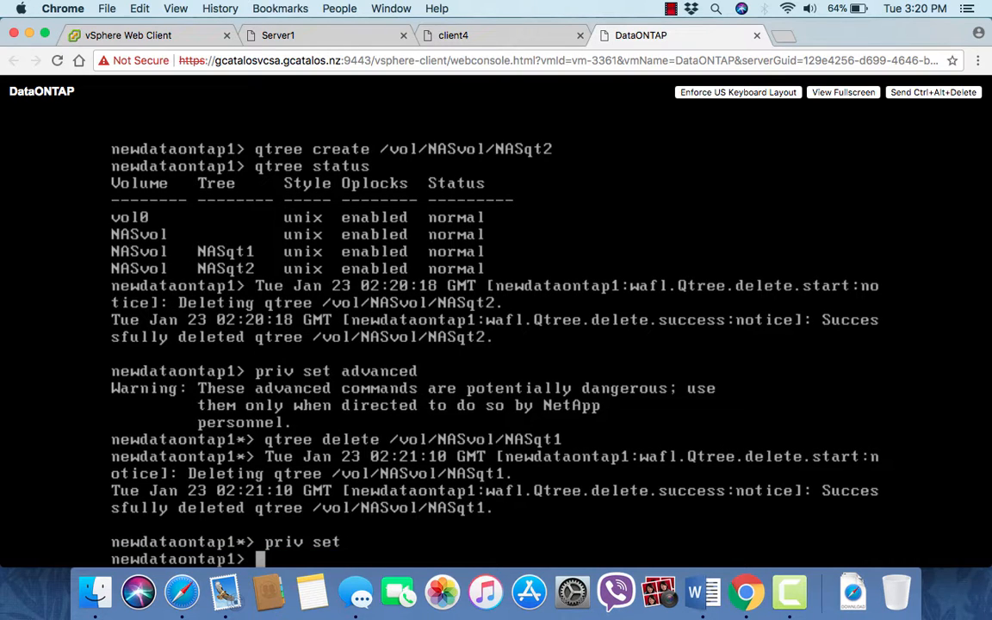
List the remaining qtrees with "qtree status", and refresh the qtrees list in the client4 console
{"action": "type", "text": "qtree sta"}
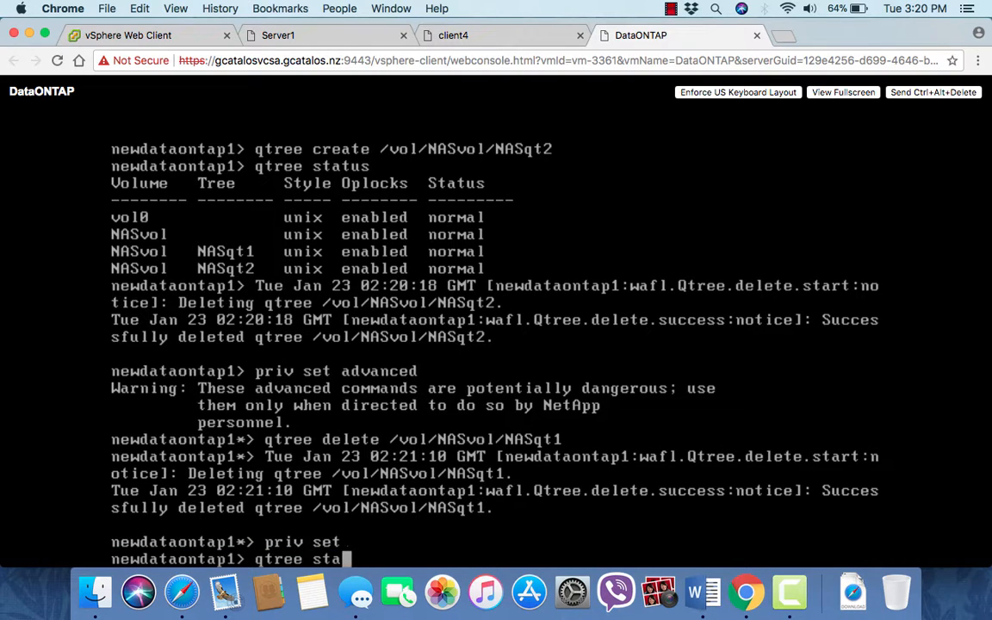
{"action": "type", "text": "tus"}
{"action": "key", "text": "Return"}
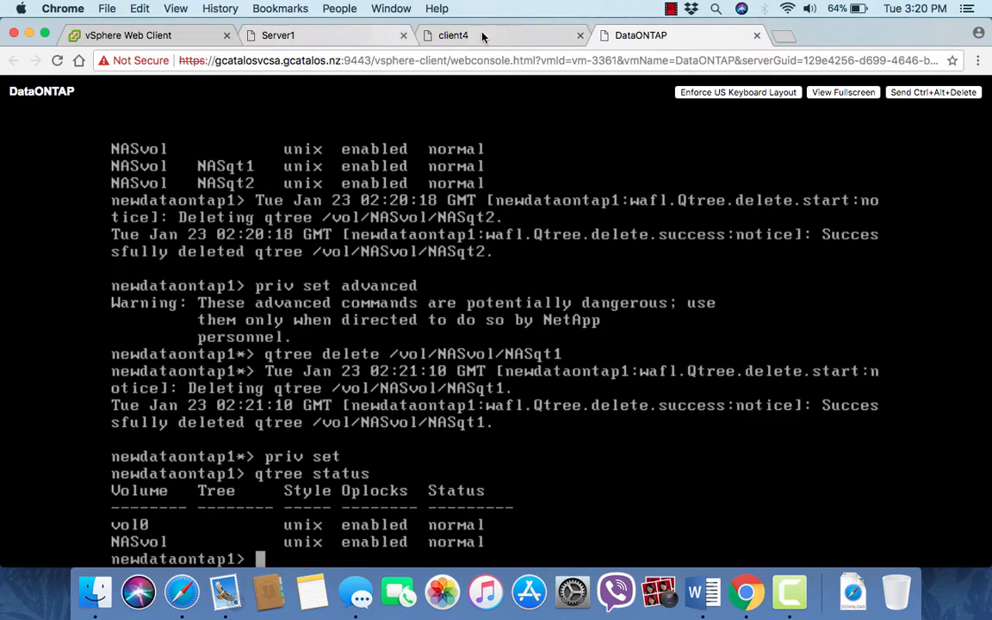
{"action": "left_click", "coordinate": [433, 31]}
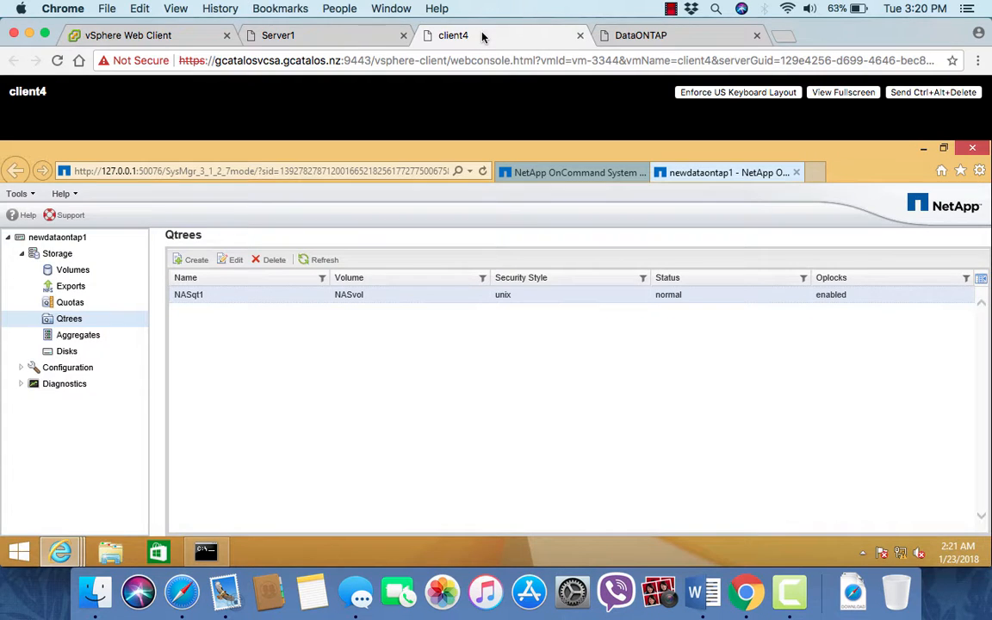
{"action": "left_click", "coordinate": [322, 261]}
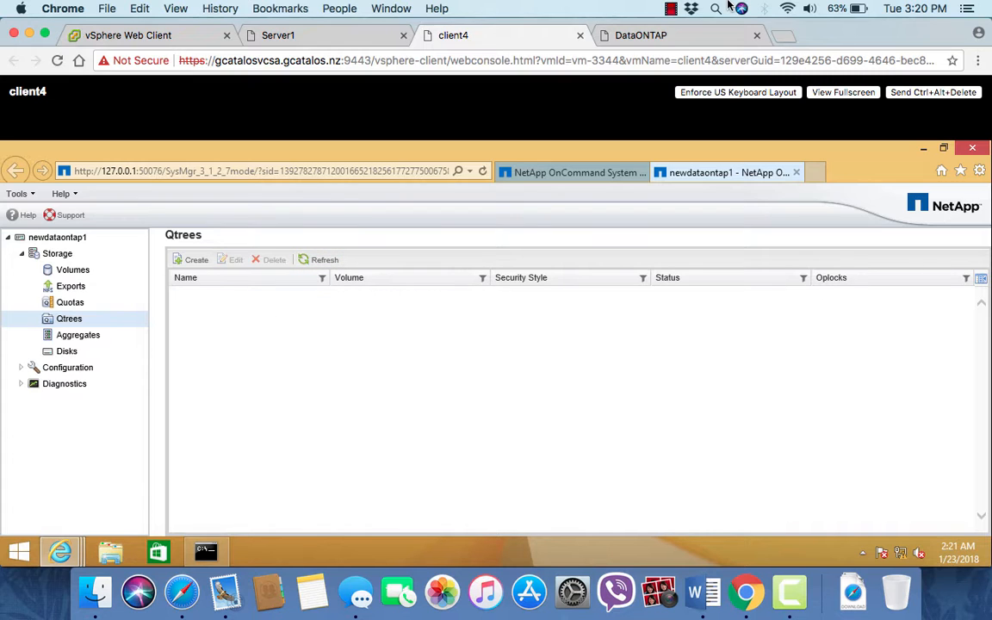
{"action": "left_click", "coordinate": [671, 9]}
{"action": "left_click", "coordinate": [696, 43]}
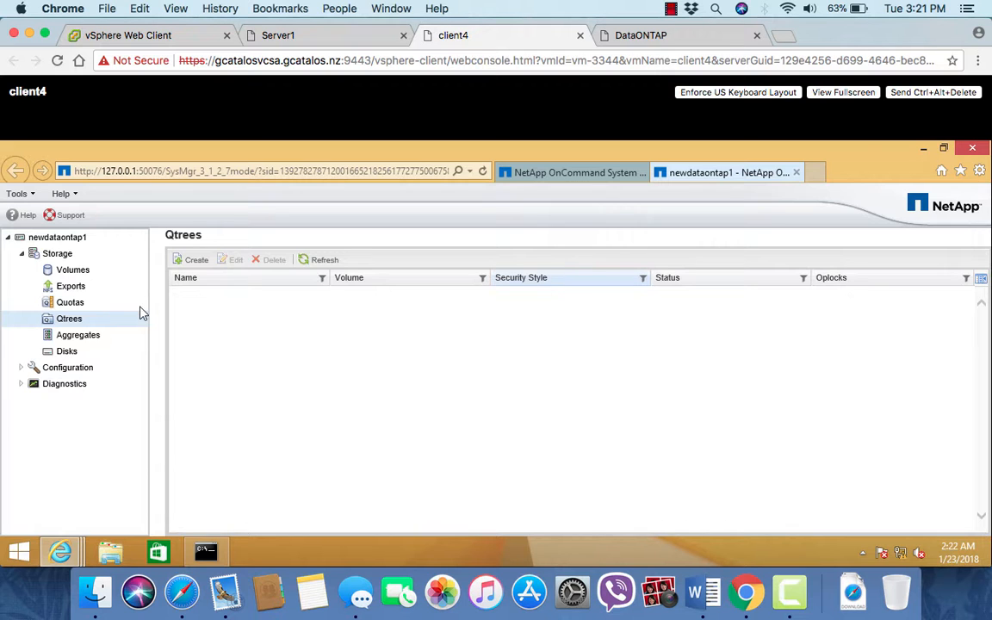
Show the storage volumes of newdataontap1 and try to delete the volume NASvol
{"action": "left_click", "coordinate": [85, 272]}
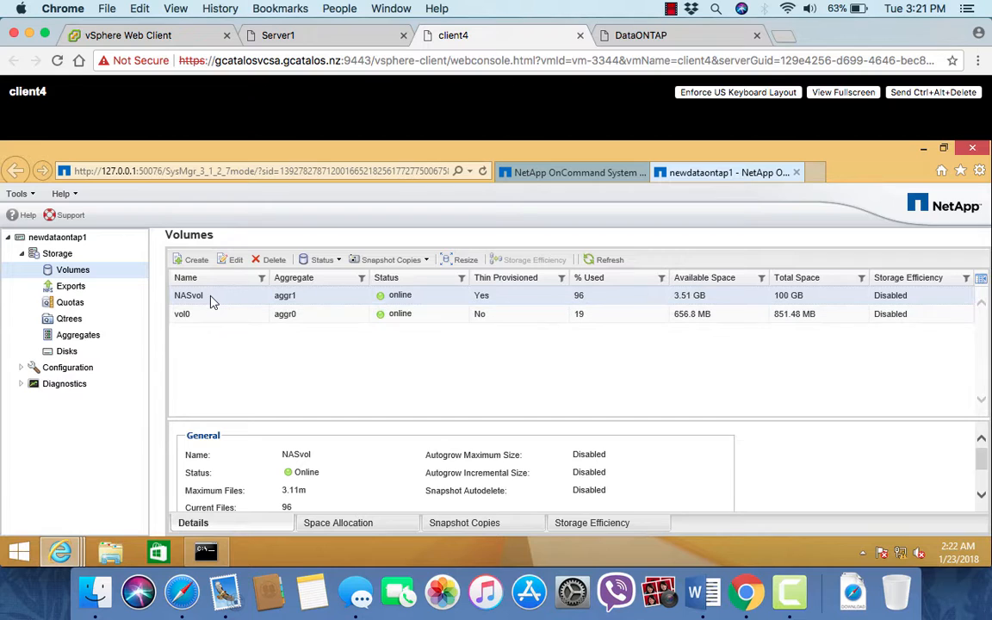
{"action": "left_click", "coordinate": [273, 261]}
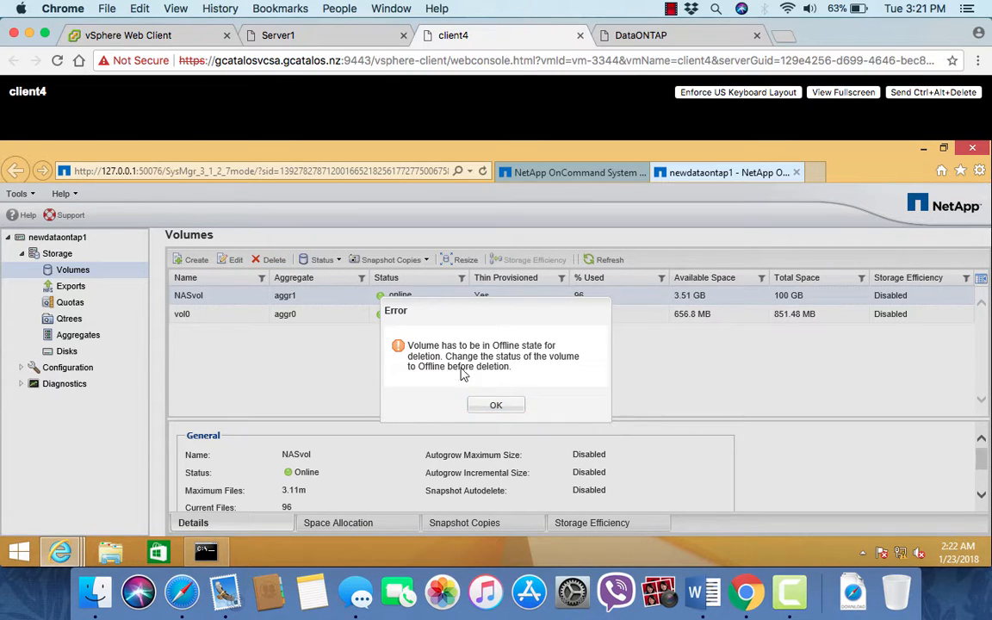
{"action": "left_click", "coordinate": [497, 406]}
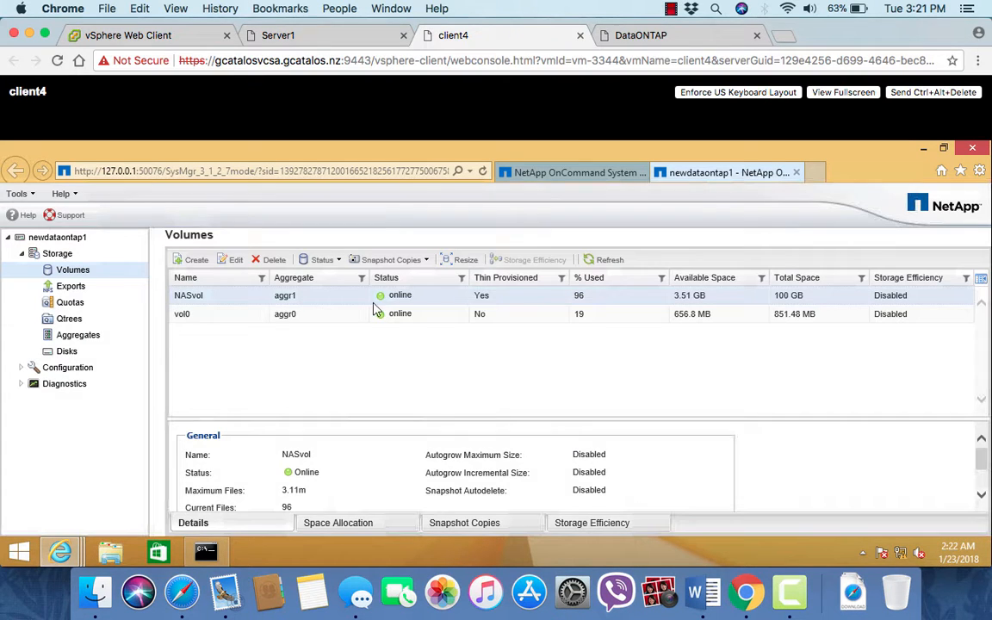
Take the volume NASvol offline, and check the status change in the DataONTAP console
{"action": "left_click", "coordinate": [336, 263]}
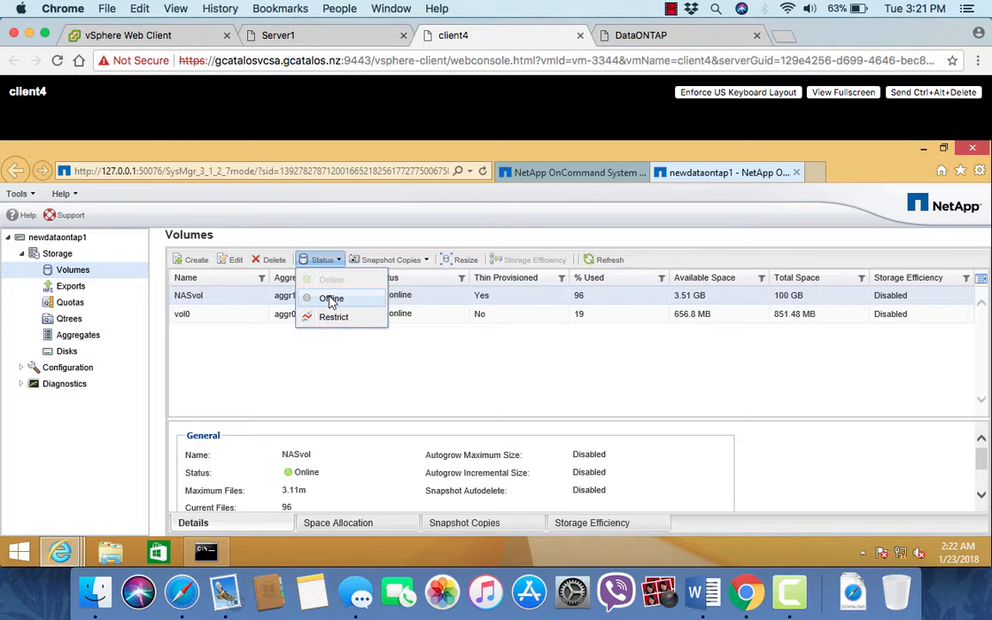
{"action": "left_click", "coordinate": [330, 299]}
{"action": "left_click", "coordinate": [566, 415]}
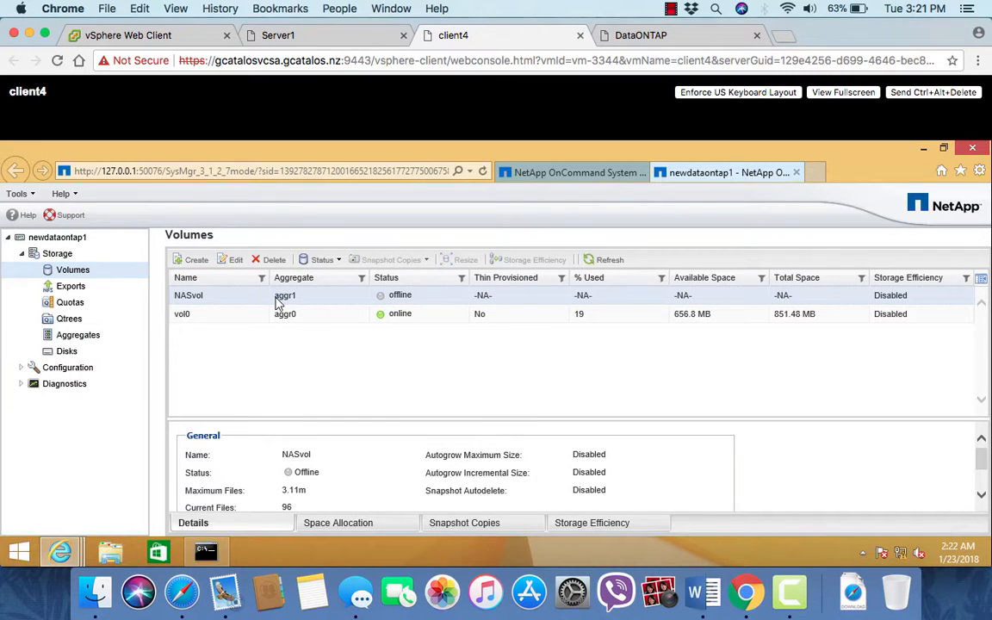
{"action": "left_click", "coordinate": [642, 35]}
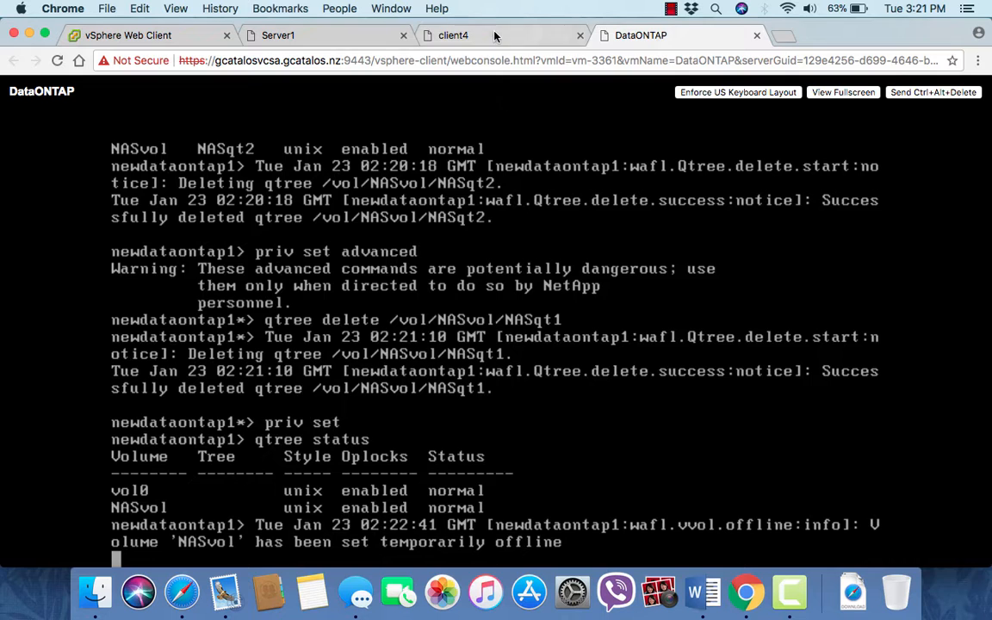
{"action": "left_click", "coordinate": [448, 33]}
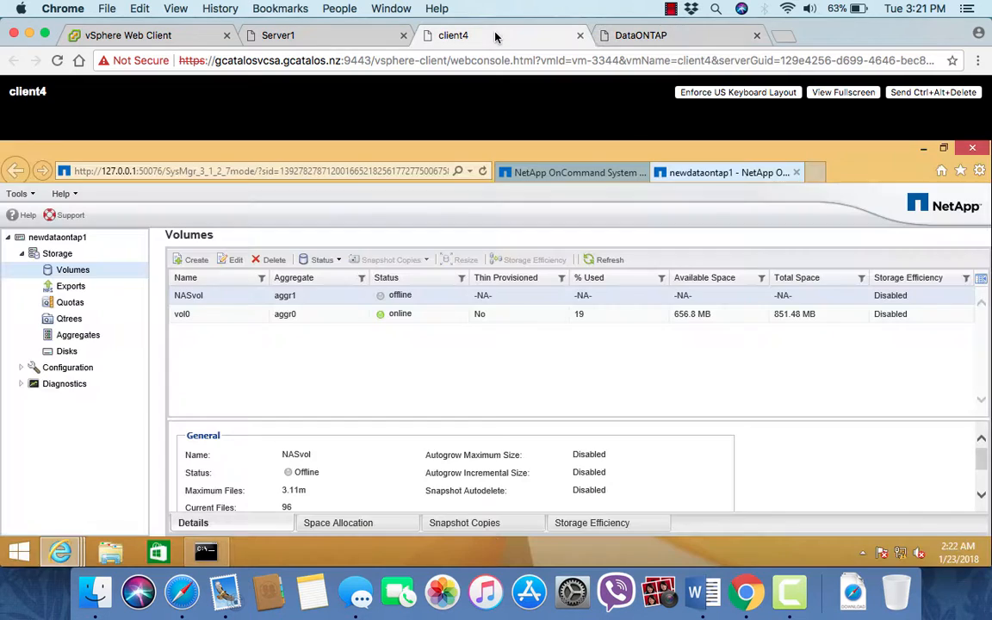
Delete the volume NASvol and confirm the deletion of the volume and its data
{"action": "left_click", "coordinate": [270, 263]}
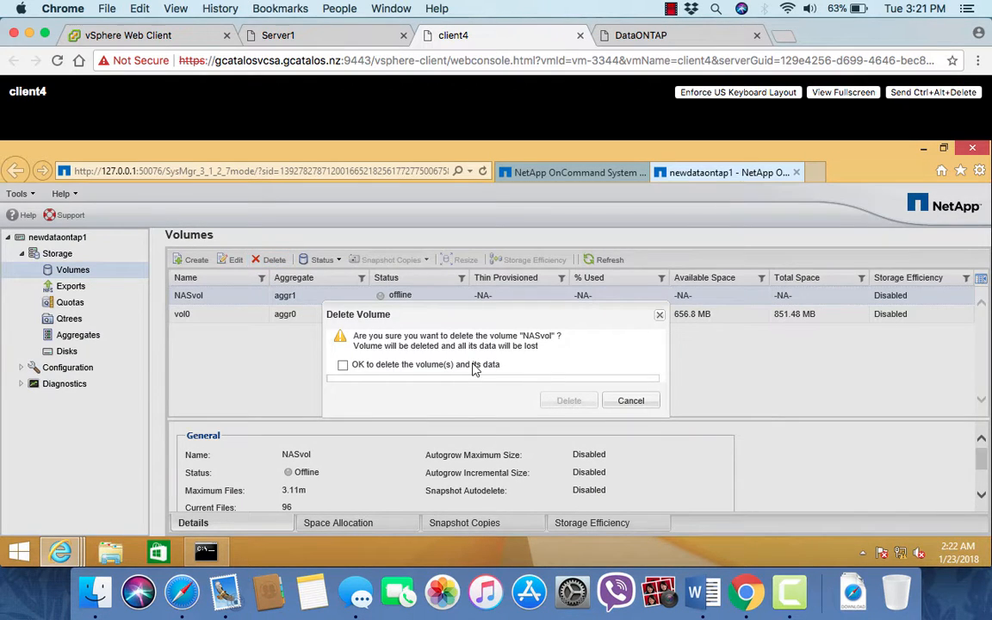
{"action": "left_click", "coordinate": [343, 366]}
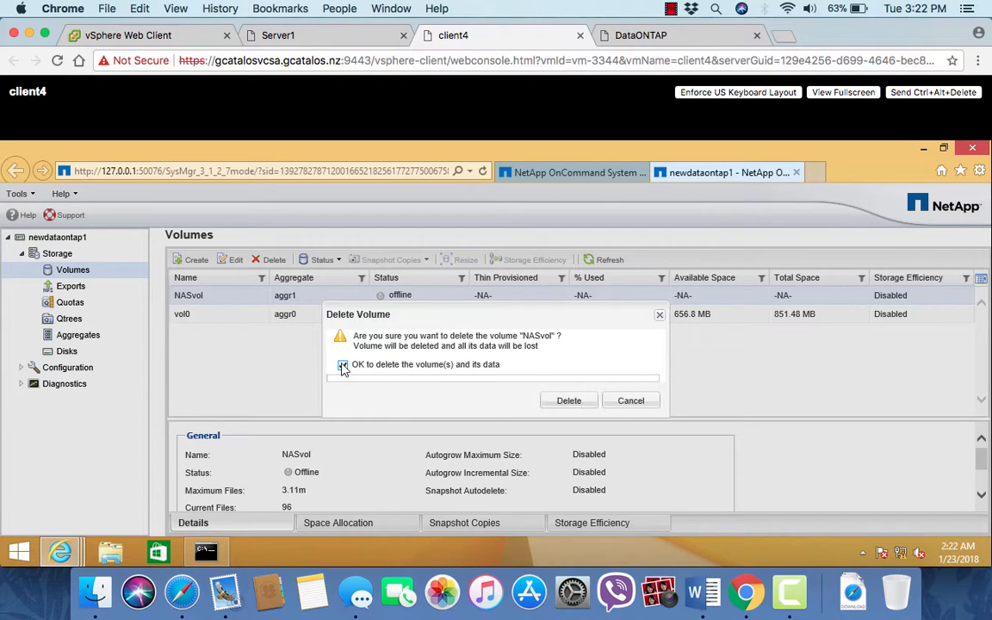
{"action": "left_click", "coordinate": [576, 404]}
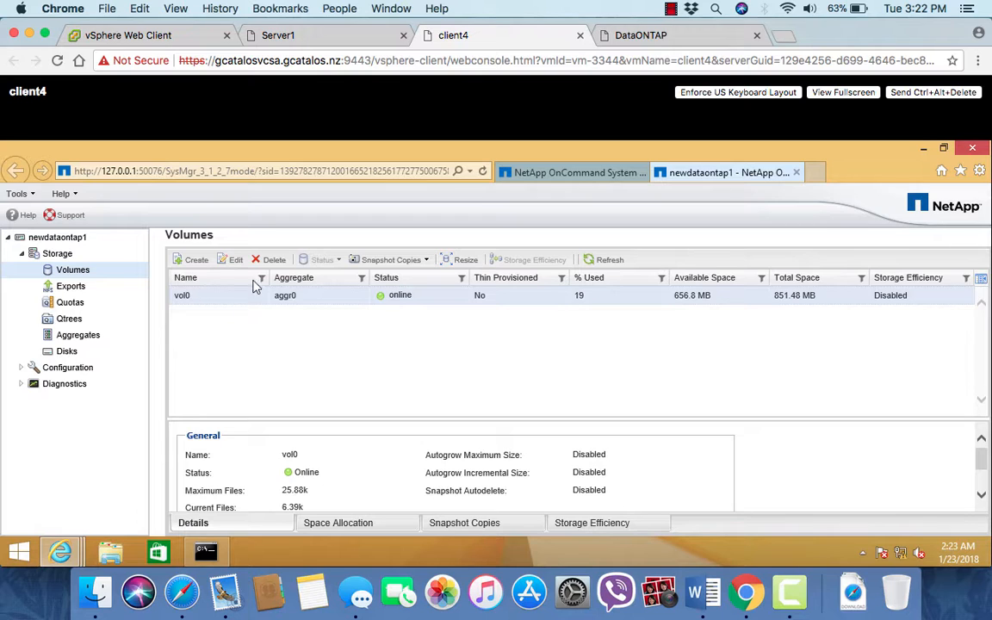
{"action": "left_click", "coordinate": [671, 10]}
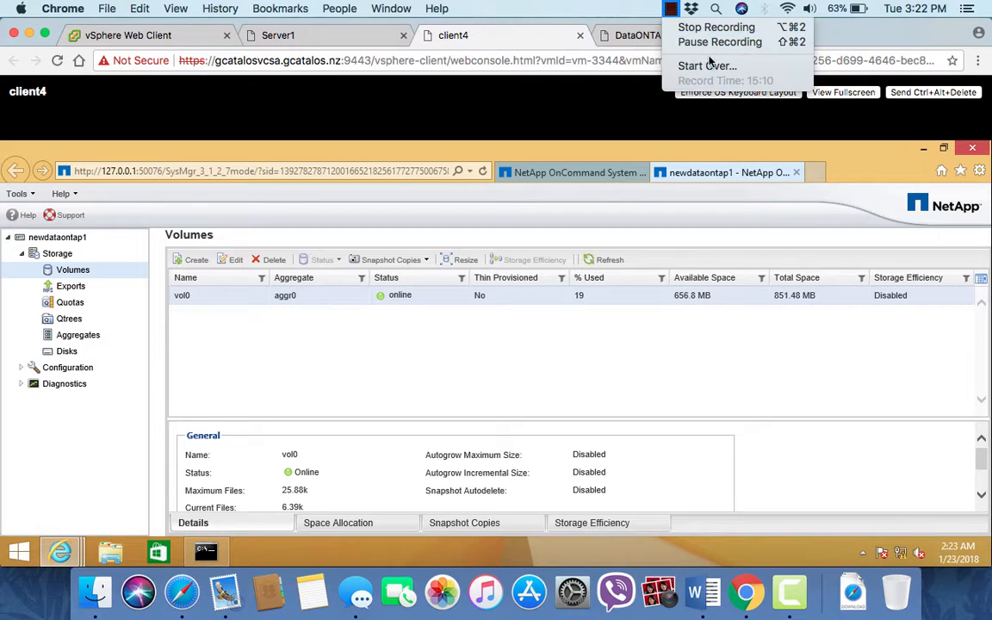